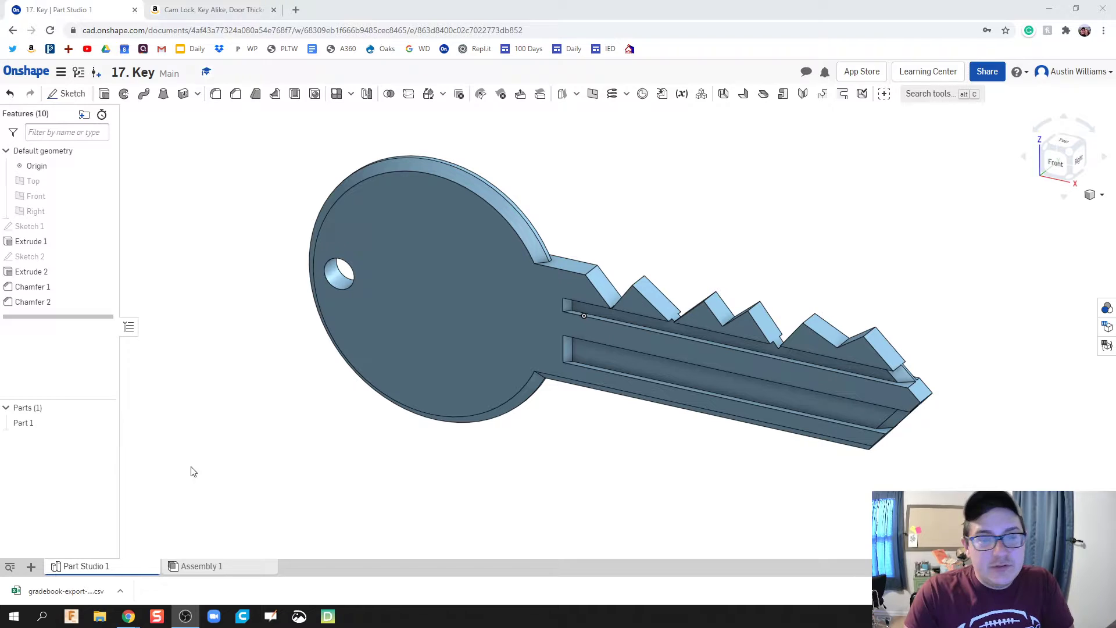
Add a new, empty Part Studio to the key document.
right_drag(361, 468, 307, 484)
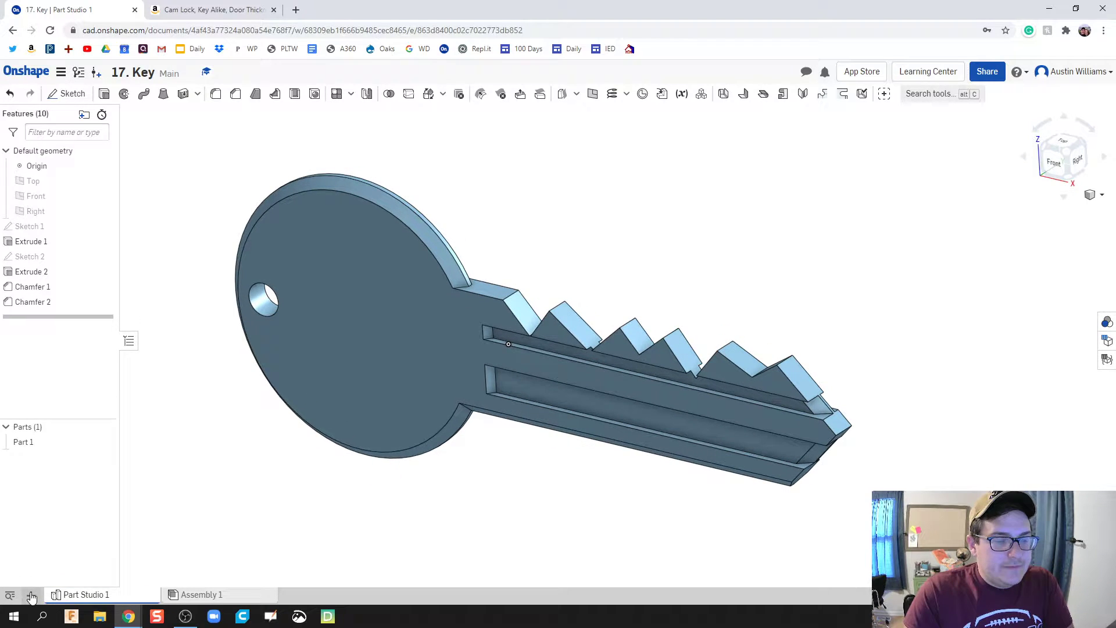
click(31, 595)
click(61, 512)
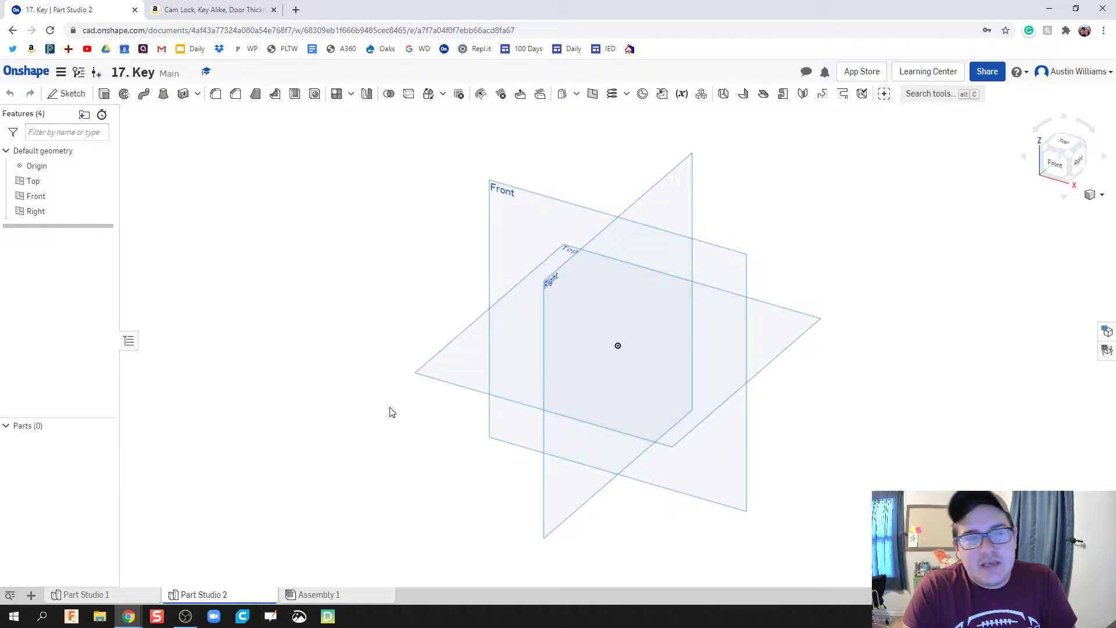
Create an empty sketch on the Front plane and close it.
right_drag(468, 306, 468, 294)
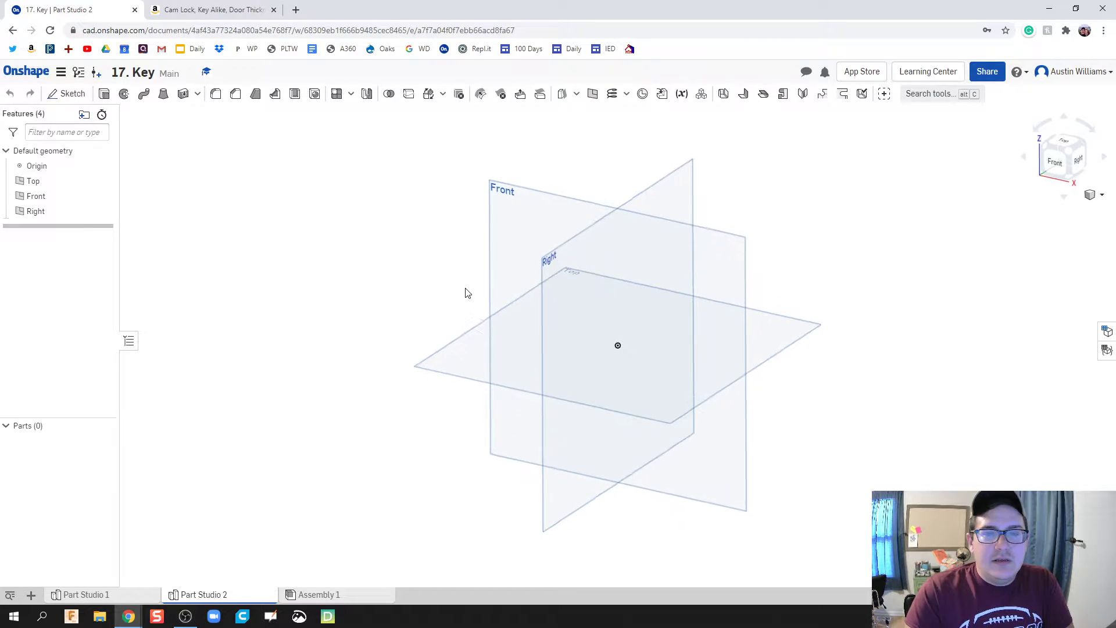
right_click(498, 247)
click(536, 409)
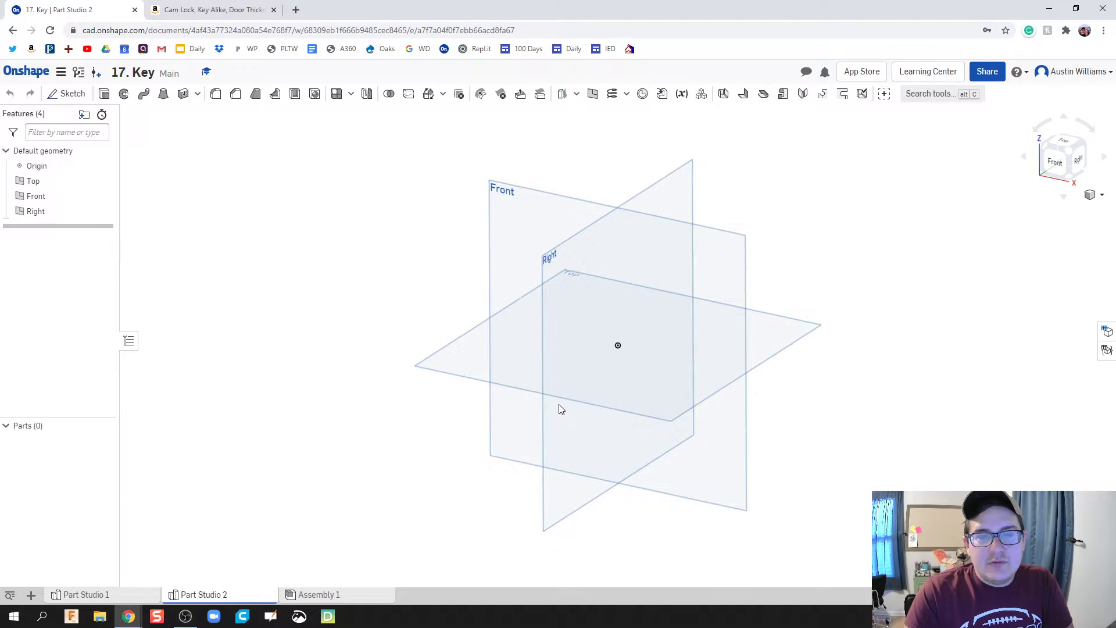
middle_drag(564, 364, 483, 381)
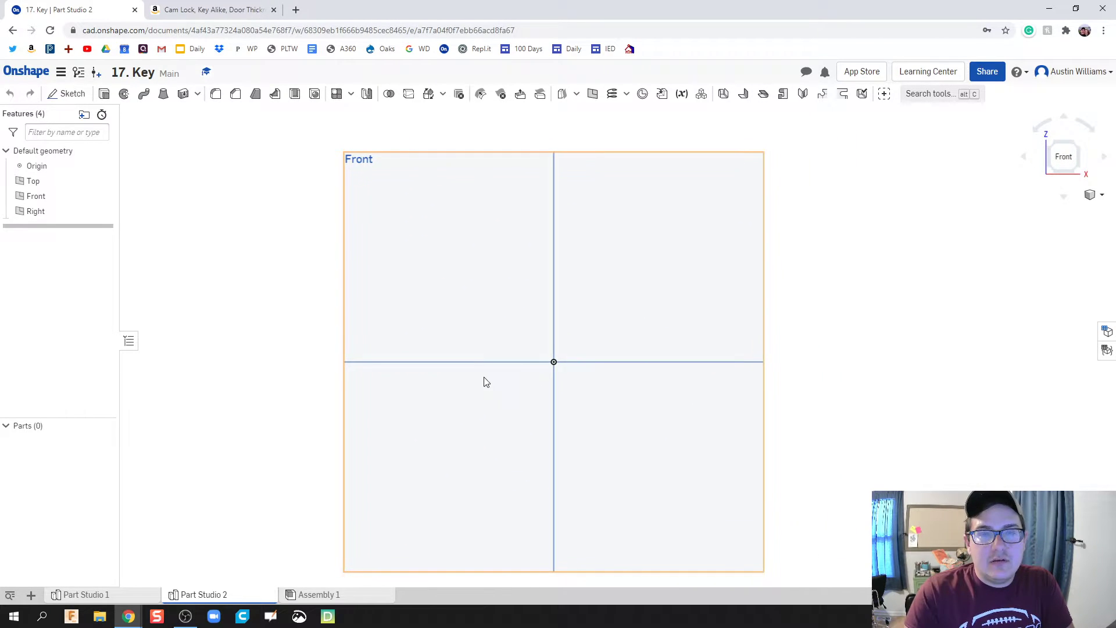
scroll(473, 364, up, 1)
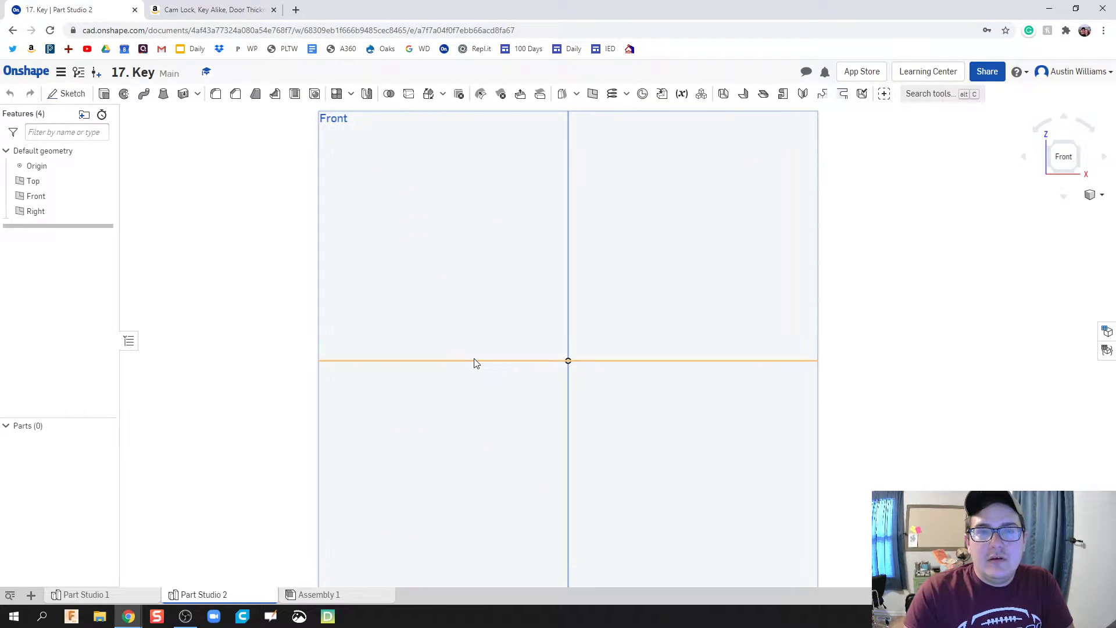
click(68, 94)
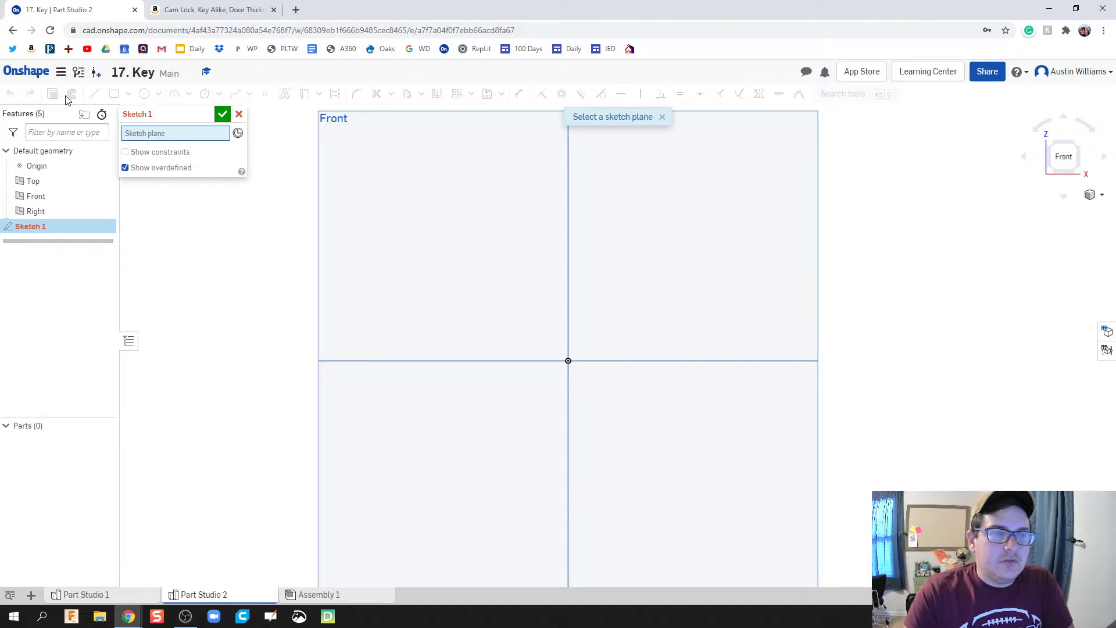
click(388, 221)
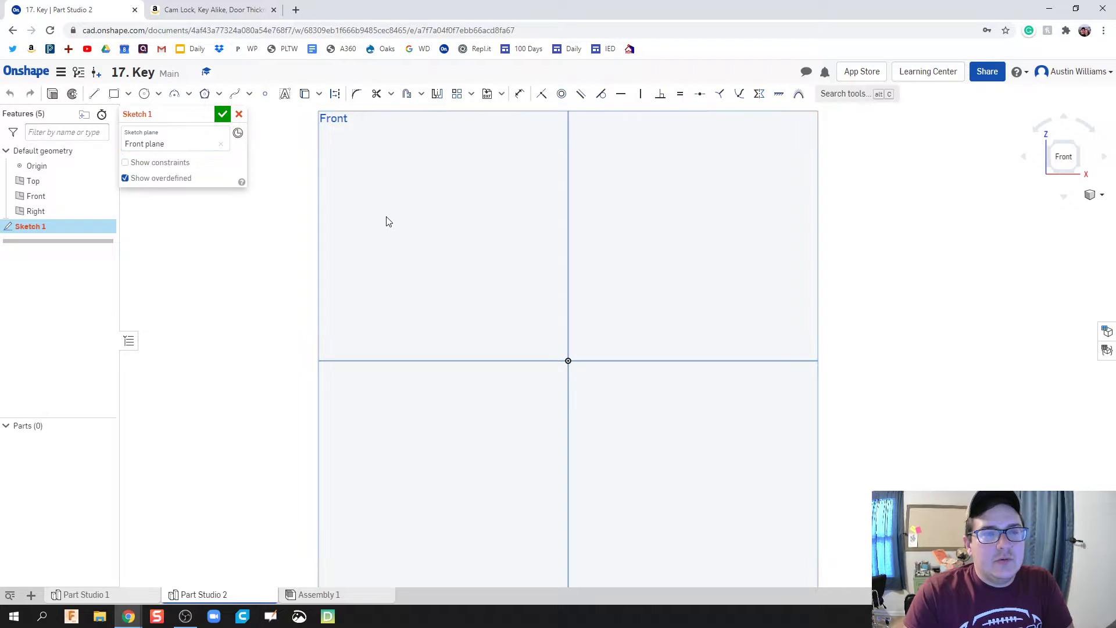
click(221, 115)
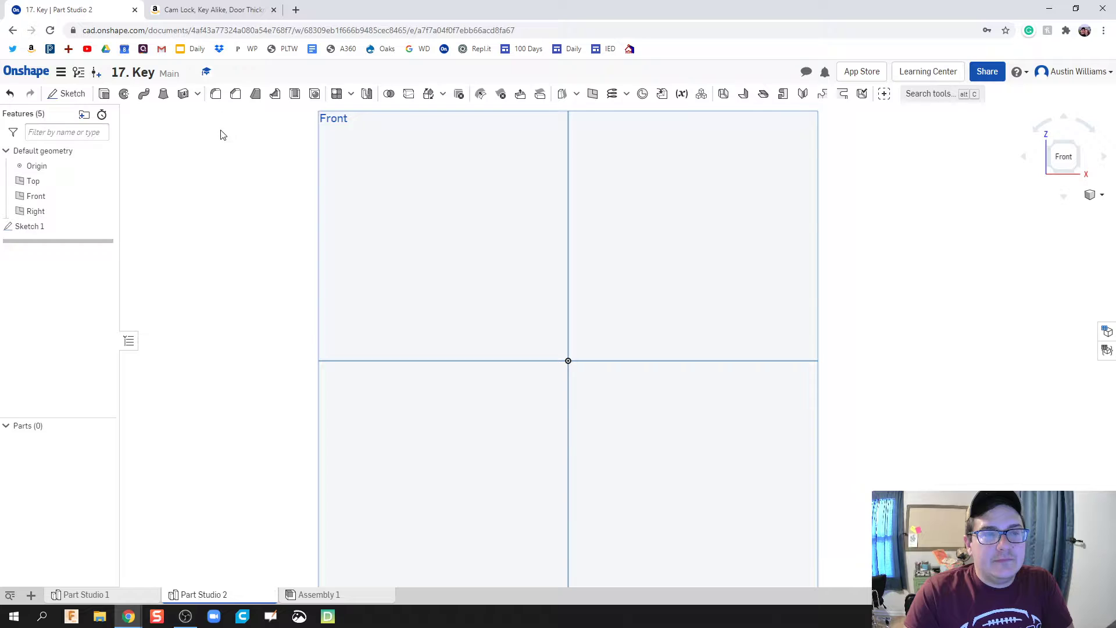
Reopen the sketch and draw two circles centred on the horizontal axis: a hole about 0.28 across inside a key head about 1.87 across.
double_click(23, 227)
scroll(506, 355, up, 3)
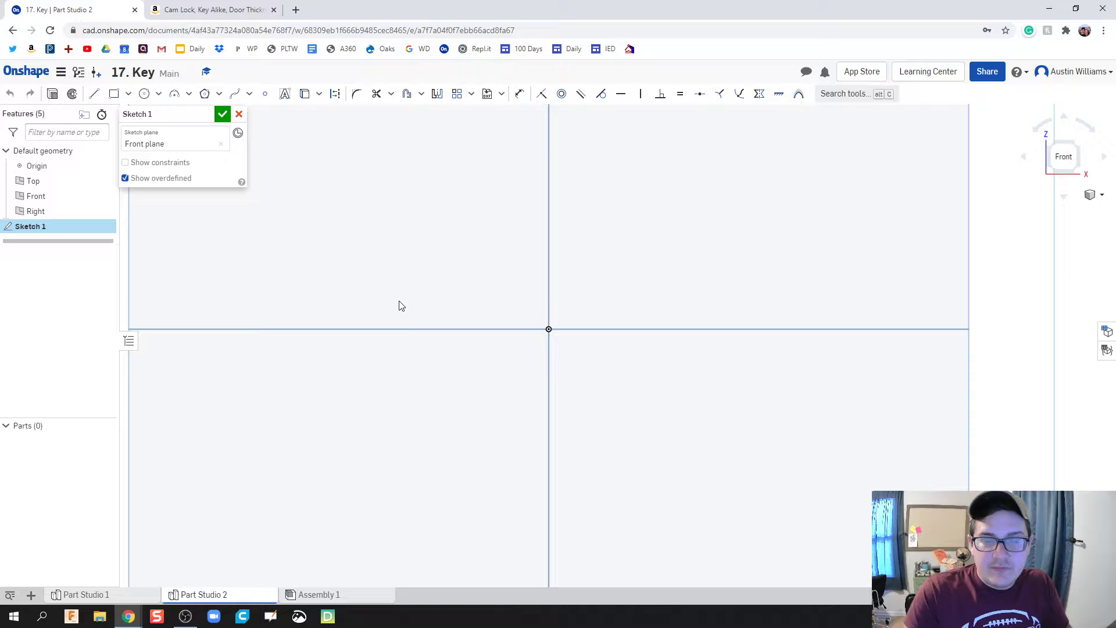
key(c)
click(366, 329)
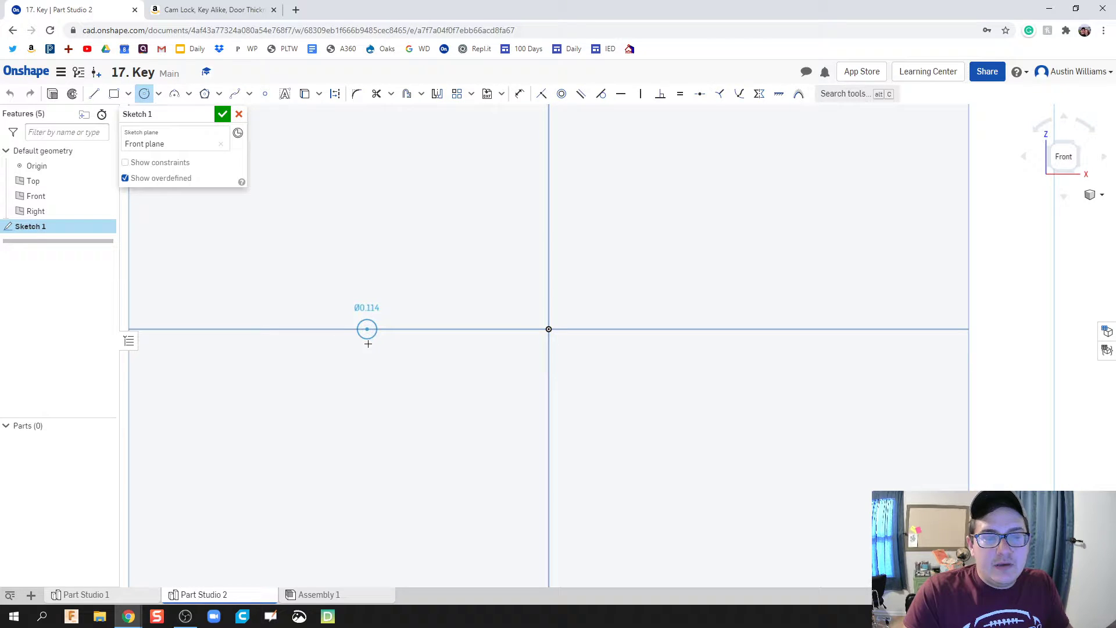
click(380, 343)
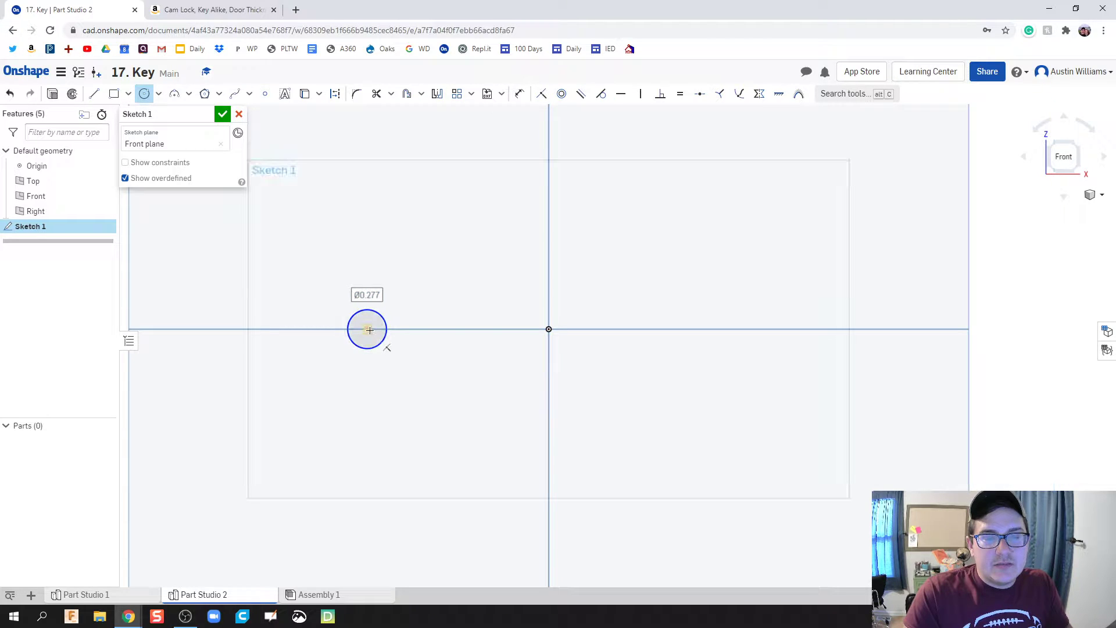
click(449, 329)
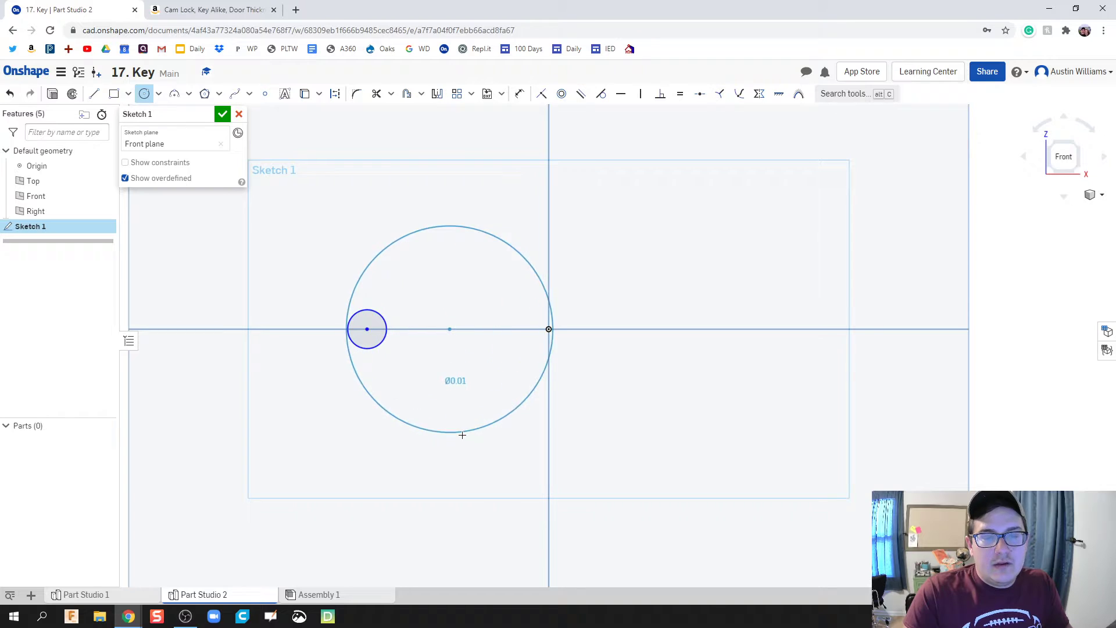
click(462, 459)
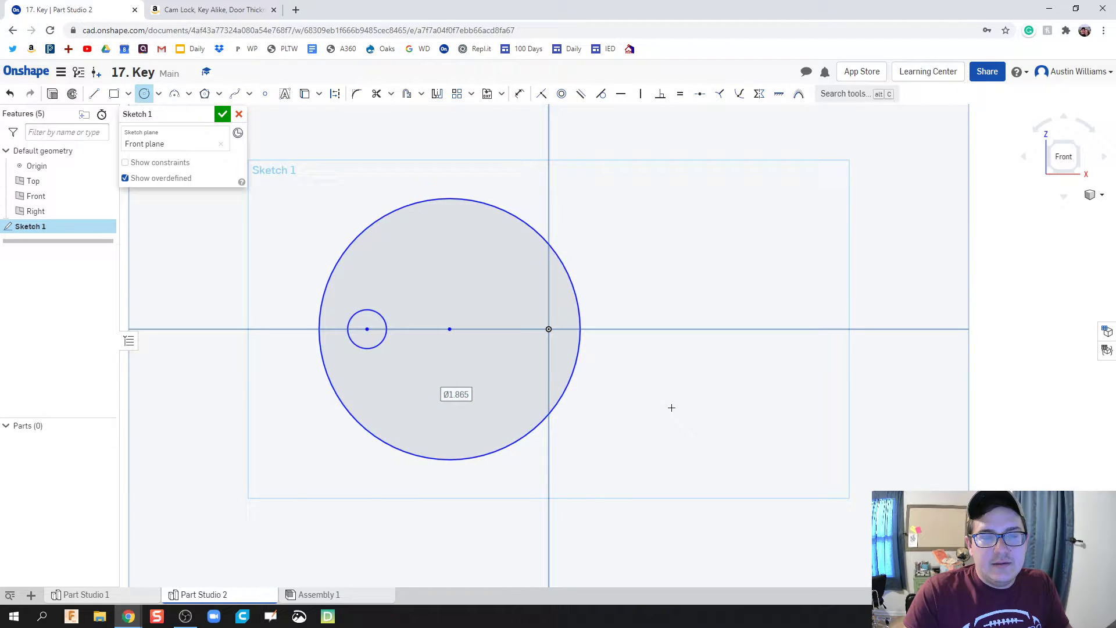
Sketch a horizontal centre line about 3.58 long from the large circle's centre through the origin to the key's tip.
middle_drag(670, 406, 580, 404)
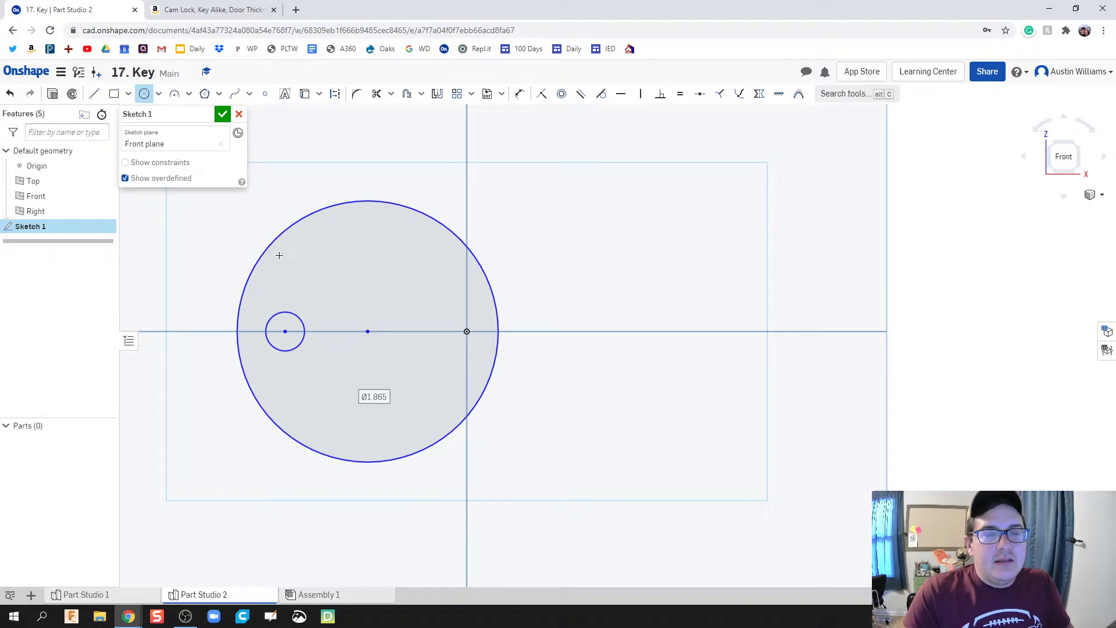
key(l)
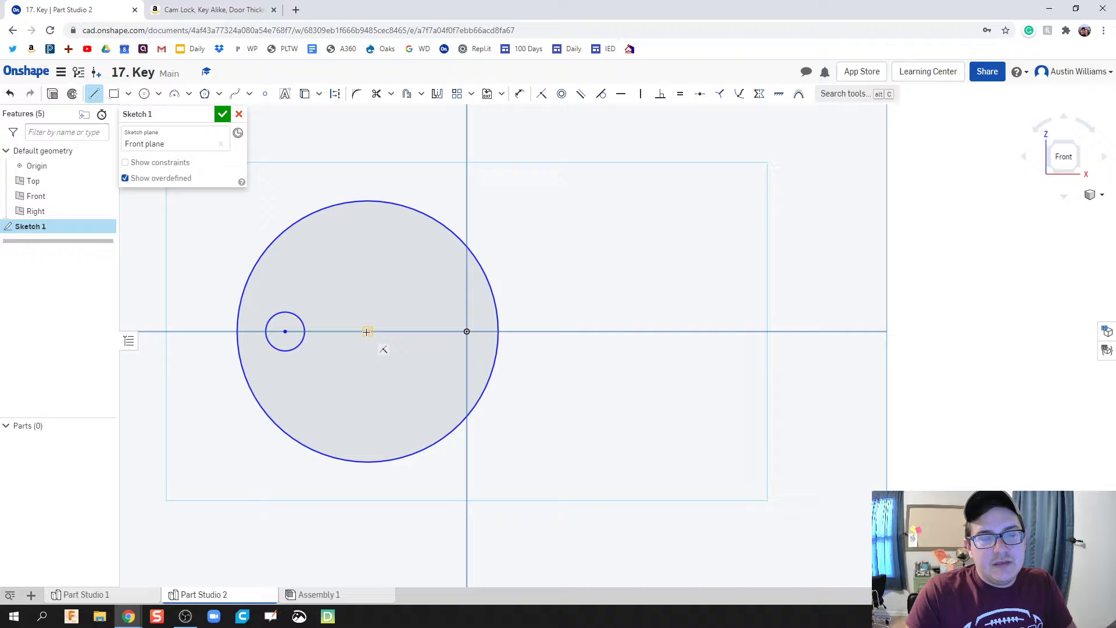
click(367, 332)
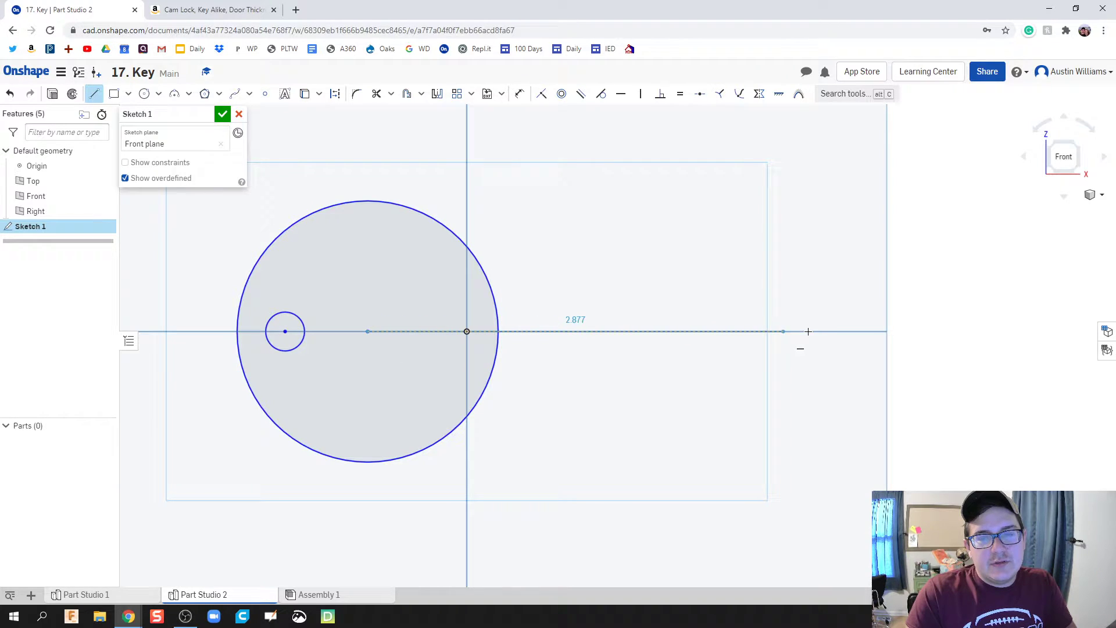
click(869, 334)
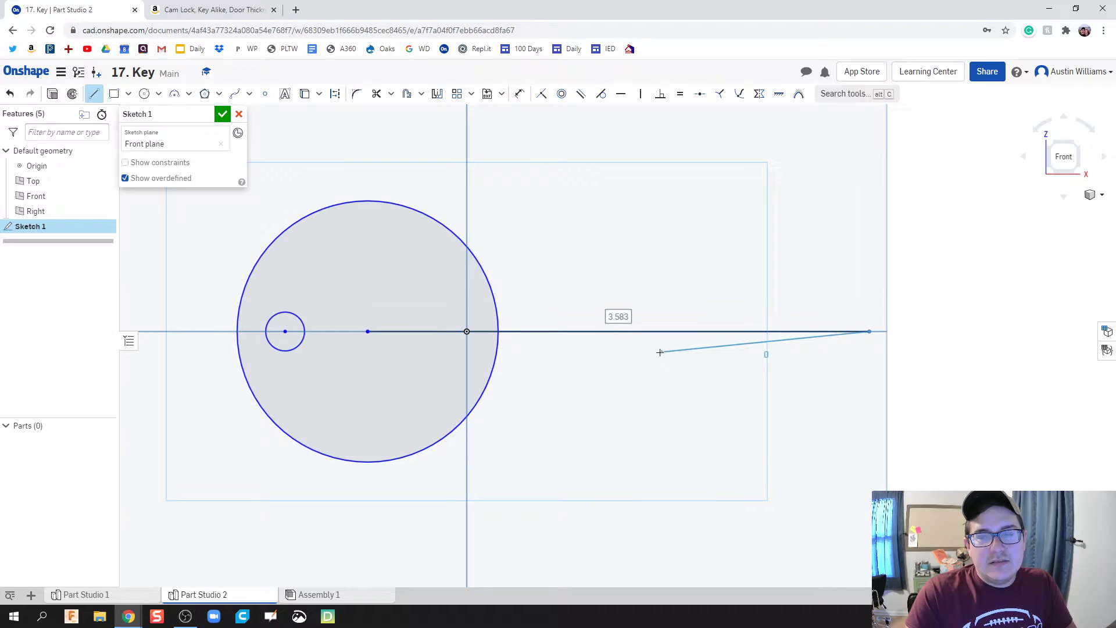
middle_drag(655, 349, 569, 357)
right_click(794, 329)
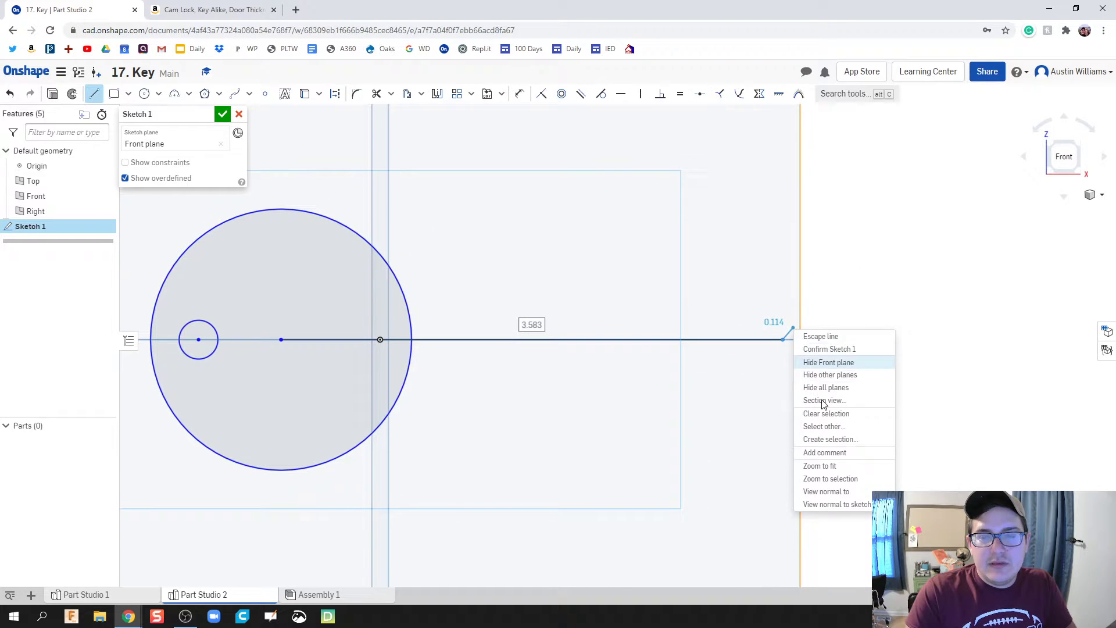
key(Escape)
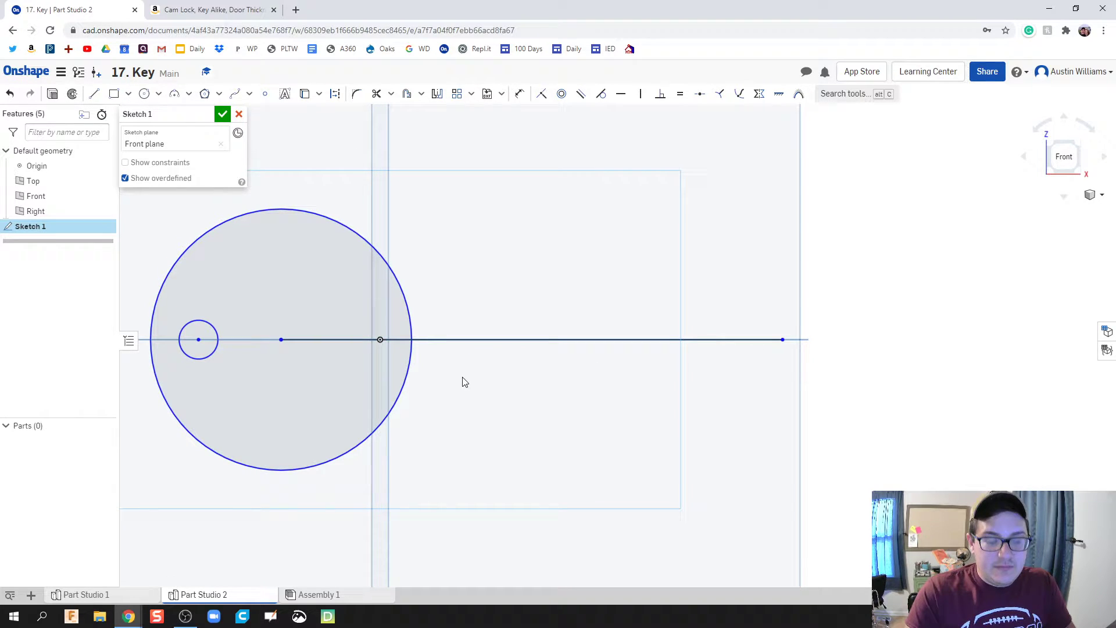
Sketch the blade's upper half: a slanted tip edge about 0.6 long and a horizontal edge about 2.29 long ending on the large circle.
key(l)
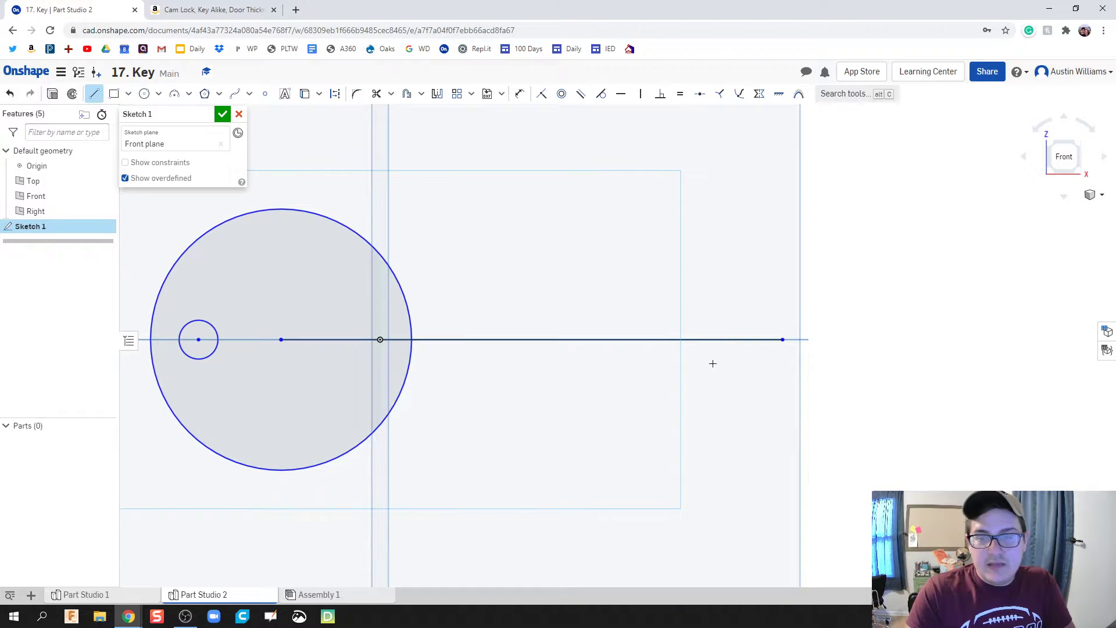
click(781, 338)
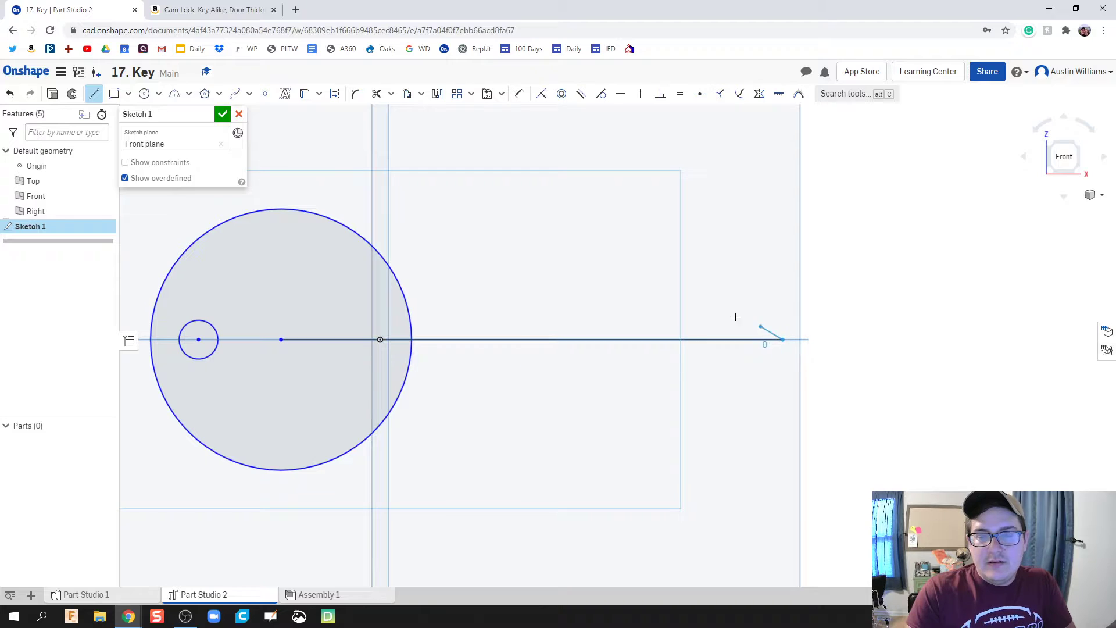
click(720, 284)
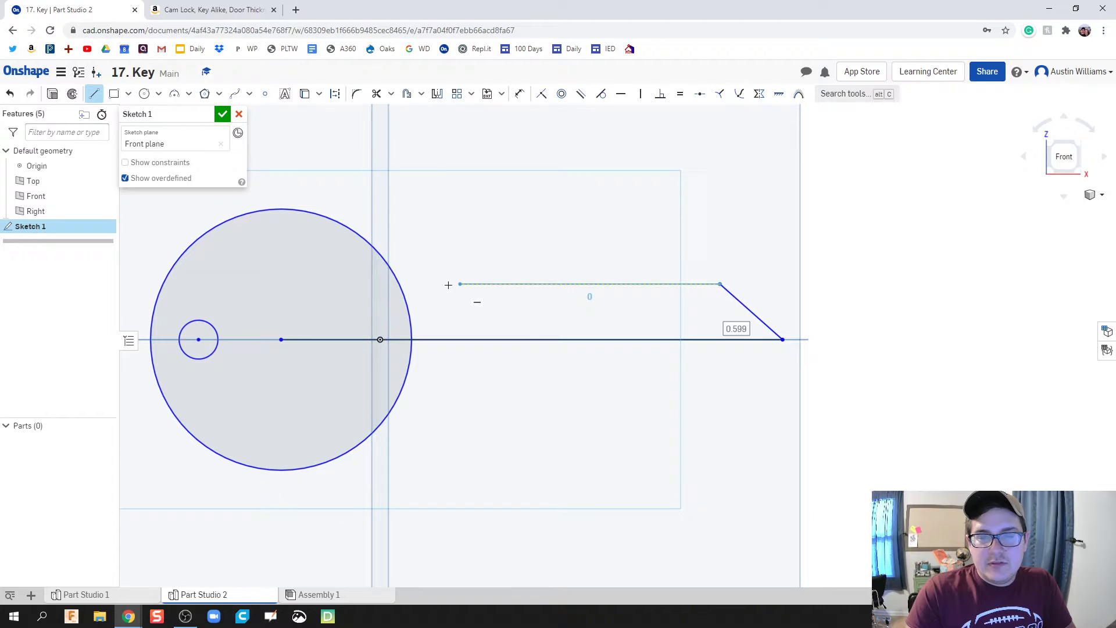
click(401, 285)
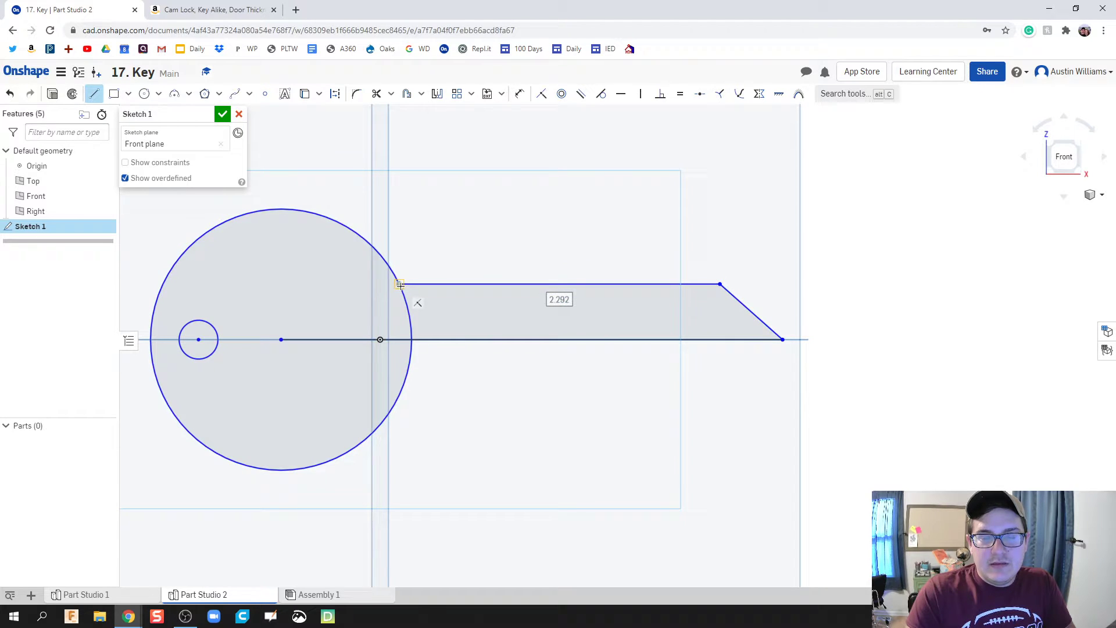
key(Escape)
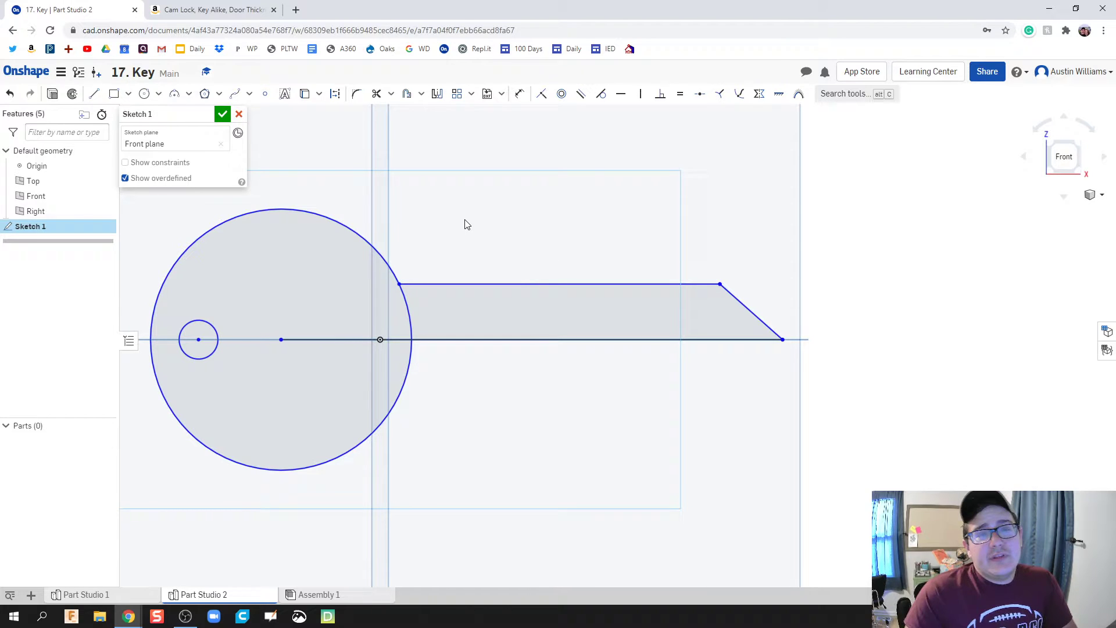
Mirror the blade's upper edge and slanted tip edge about the horizontal centre line.
click(437, 100)
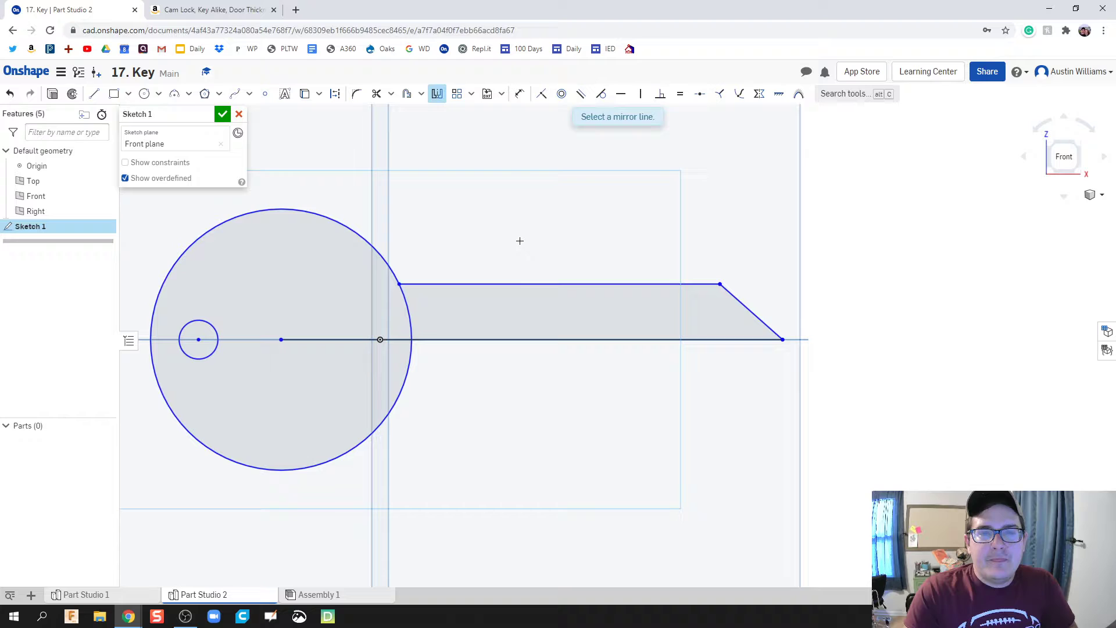
click(513, 340)
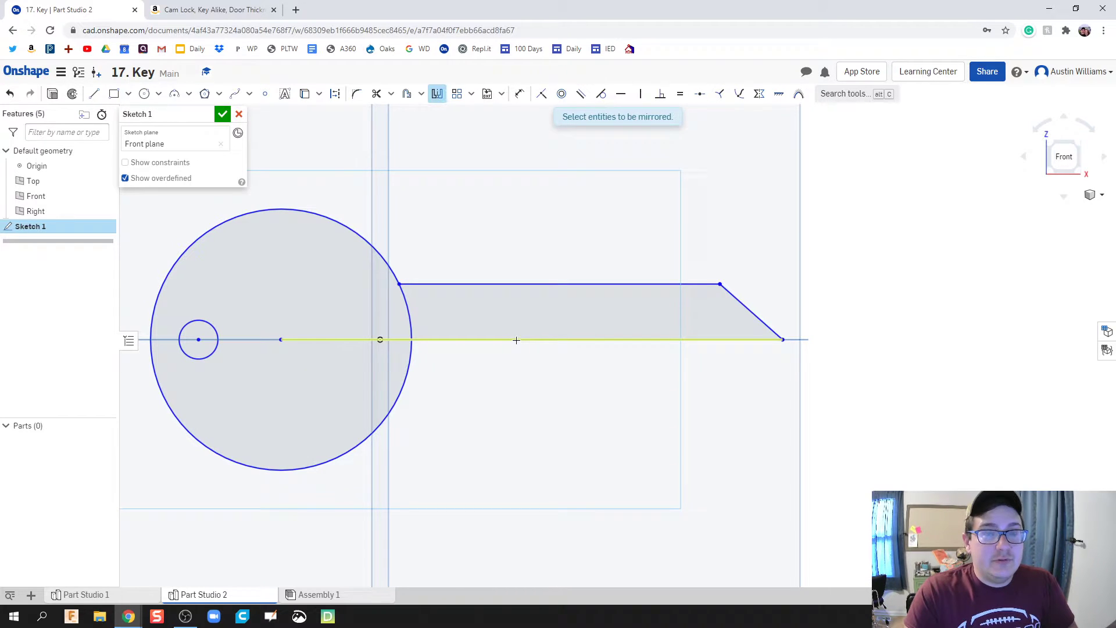
click(554, 283)
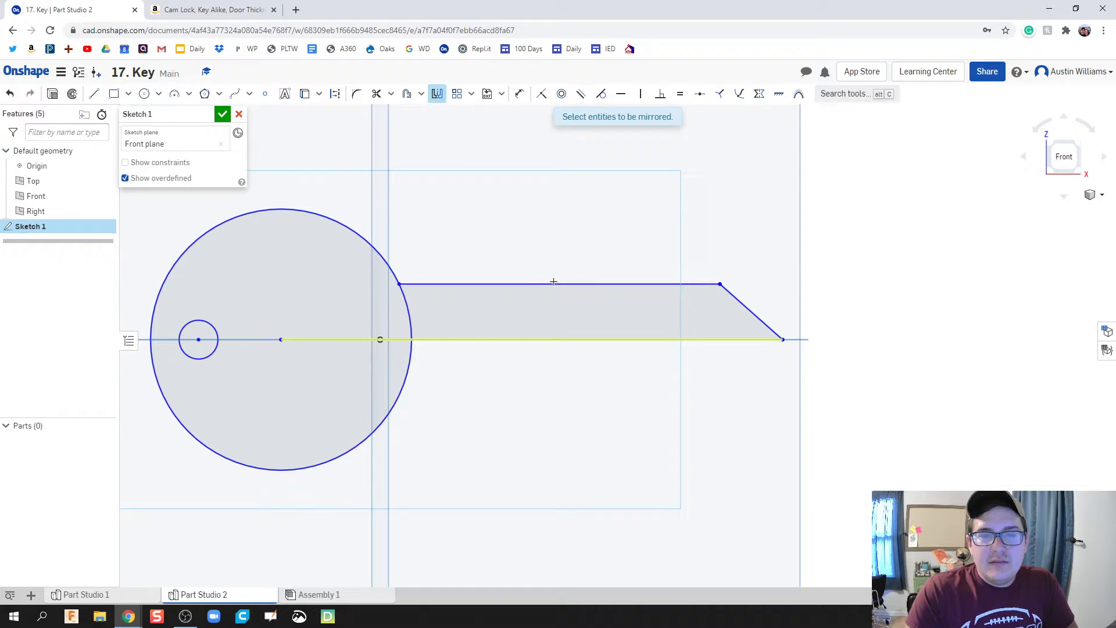
click(746, 305)
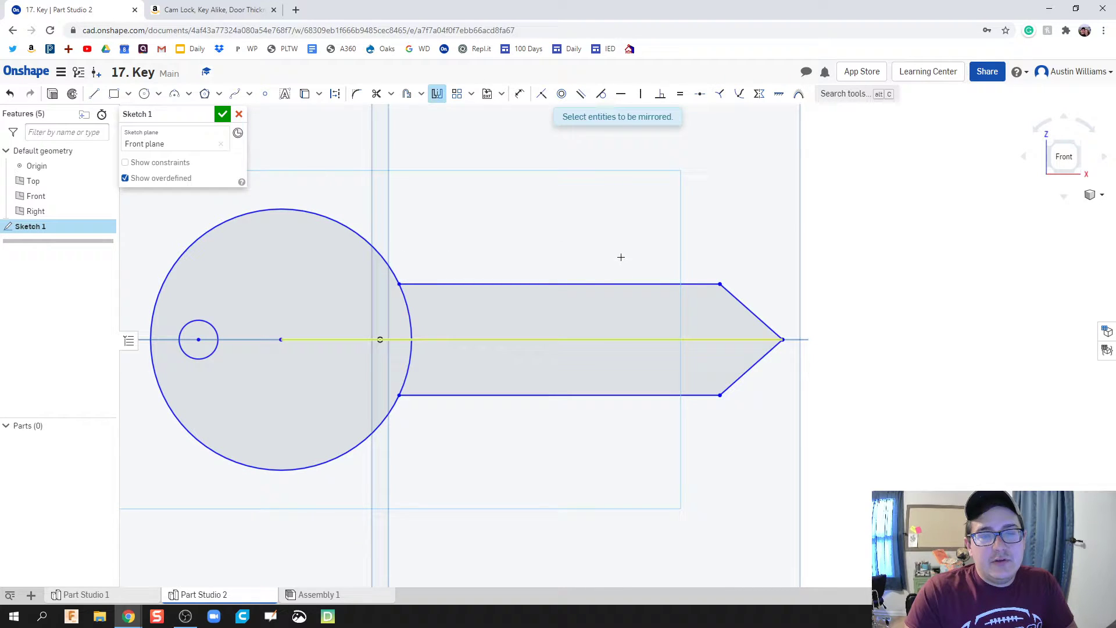
mouse_move(621, 257)
middle_down()
mouse_move(523, 259)
mouse_move(465, 289)
middle_up()
scroll(479, 269, up, 2)
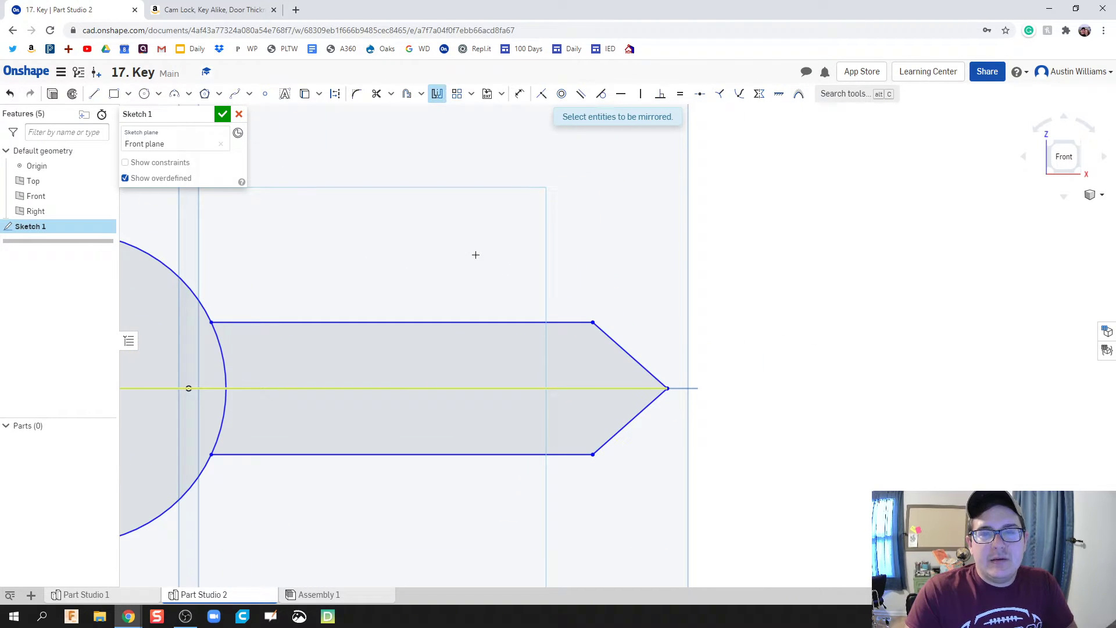
key(Escape)
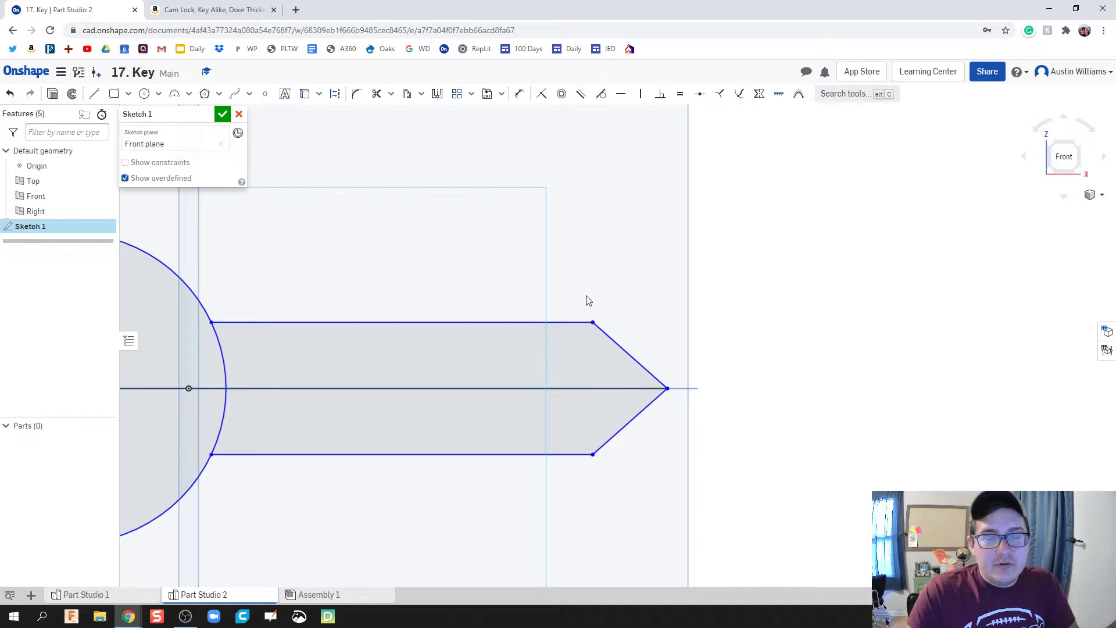
Sketch five V-shaped tooth notches along the blade's upper edge from the tip corner toward the head, with sides about 0.18 to 0.37 long, and finish the sketch.
key(l)
click(592, 322)
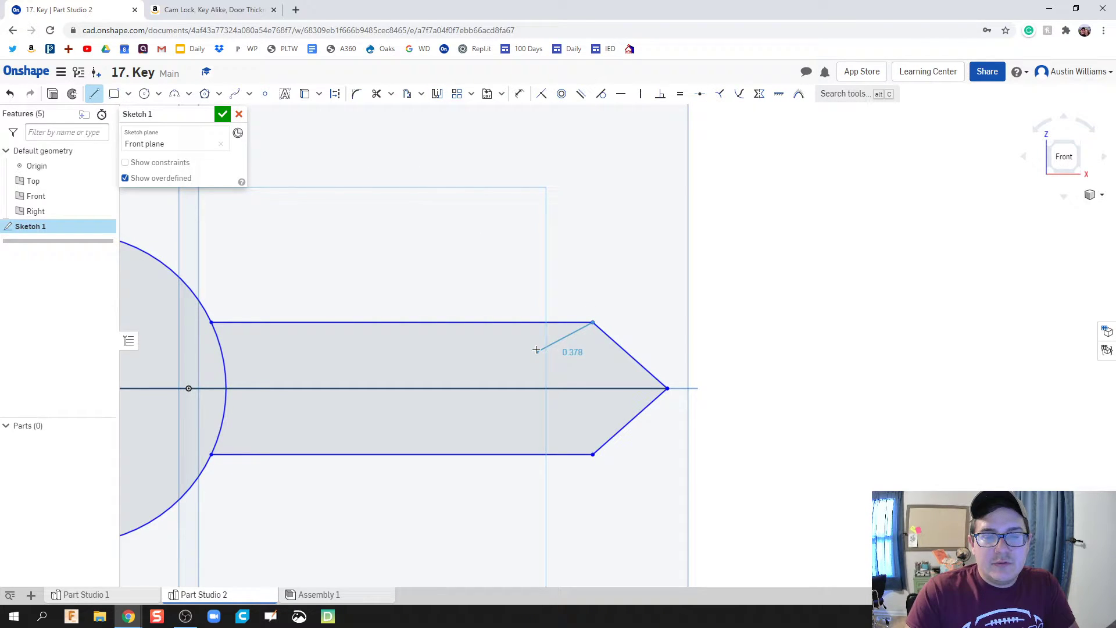
click(544, 344)
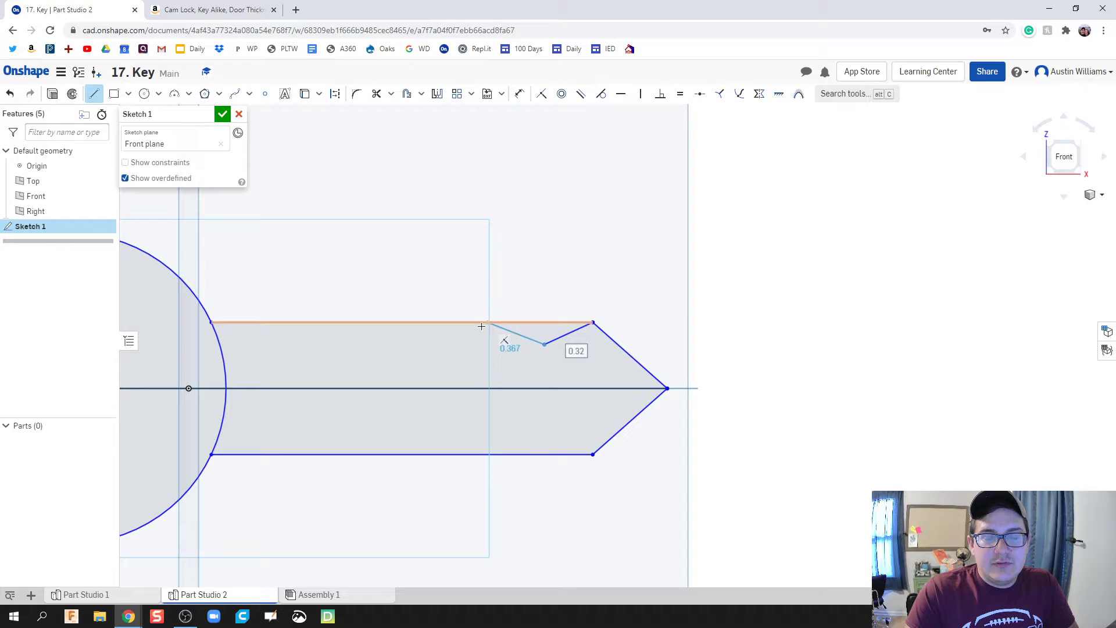
click(487, 322)
click(448, 344)
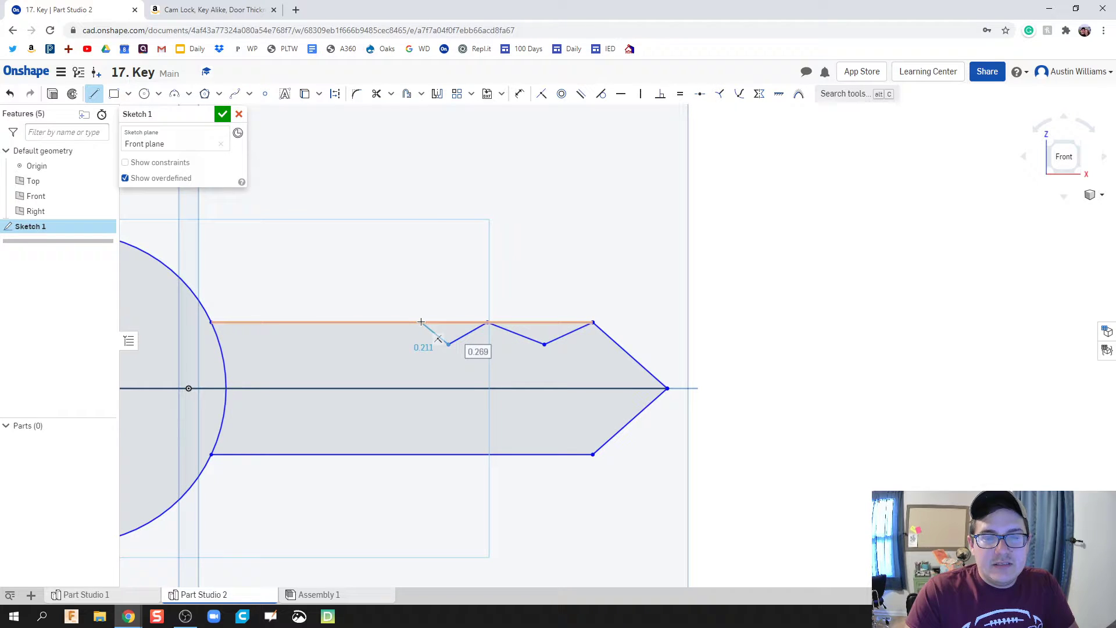
click(421, 322)
click(378, 345)
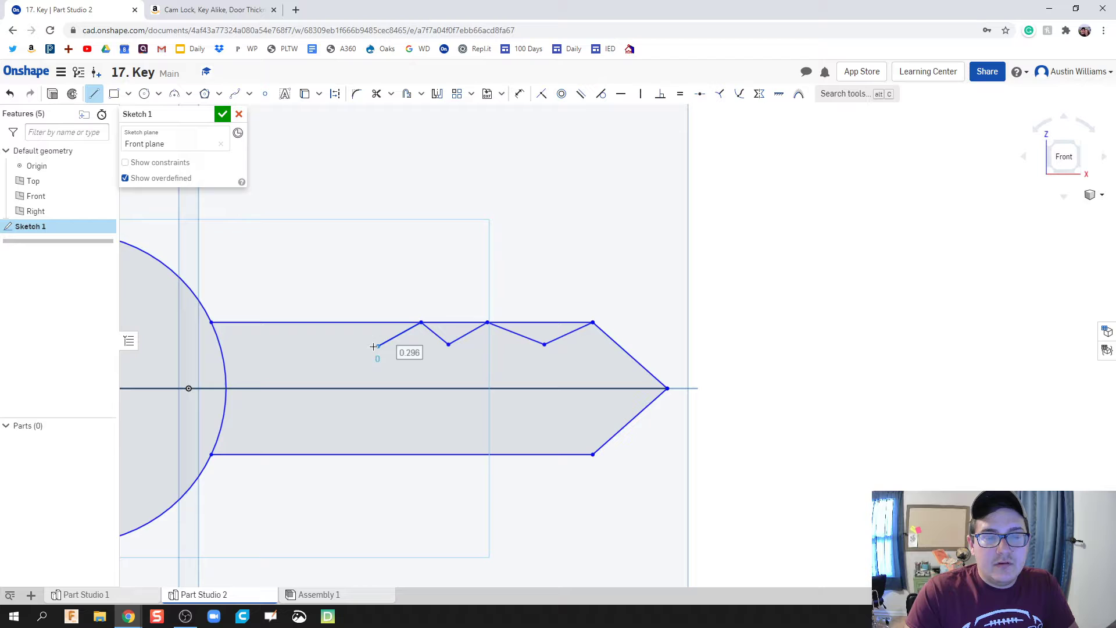
click(353, 322)
click(321, 347)
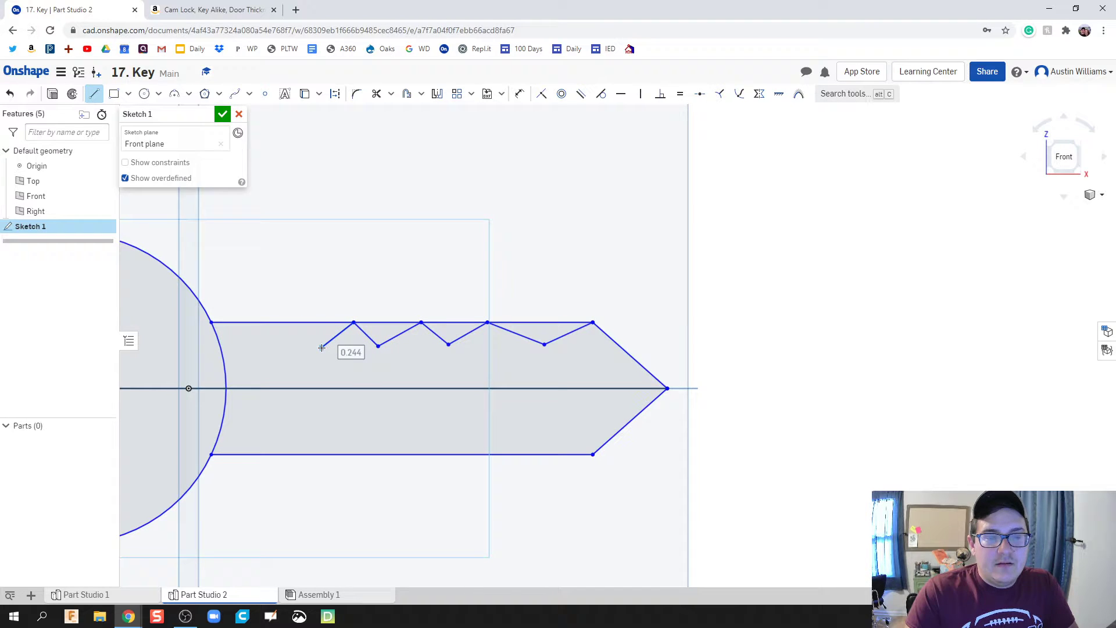
click(289, 322)
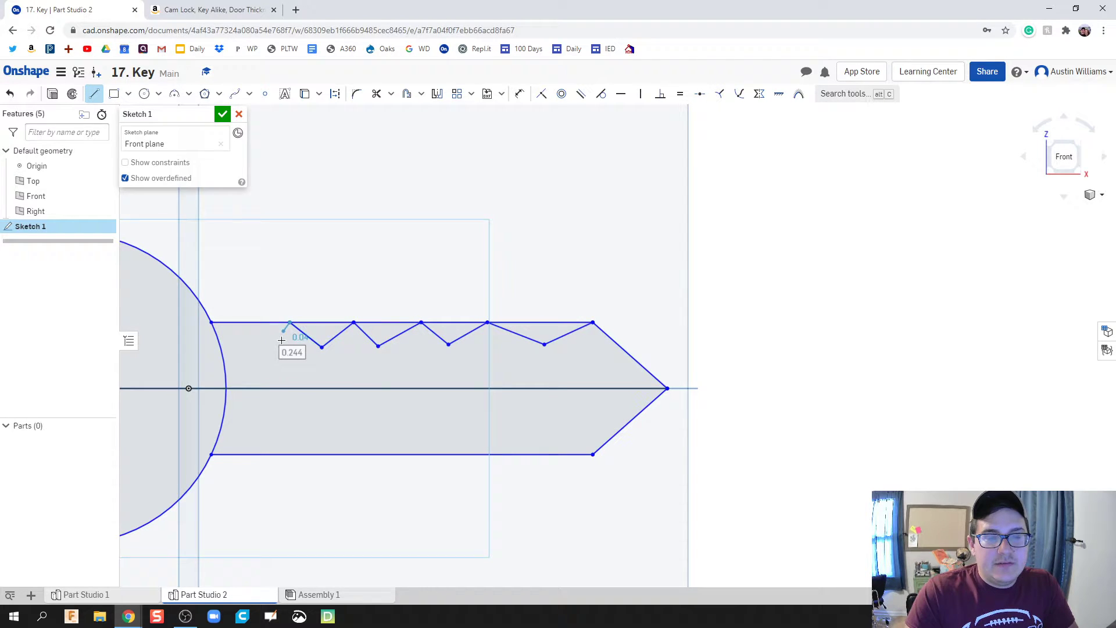
click(276, 348)
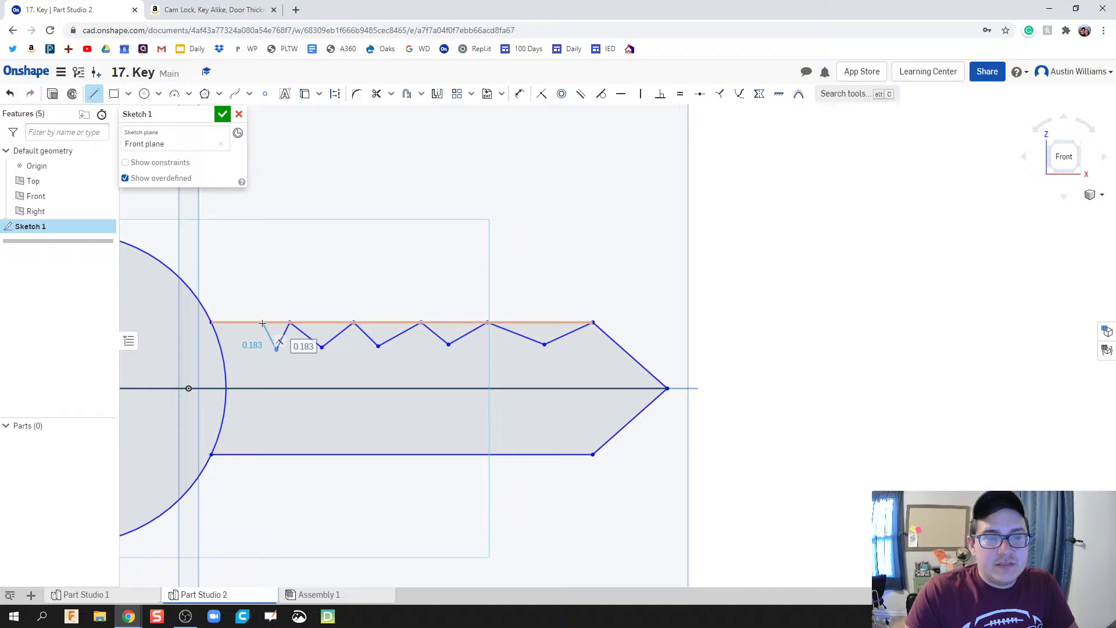
click(263, 322)
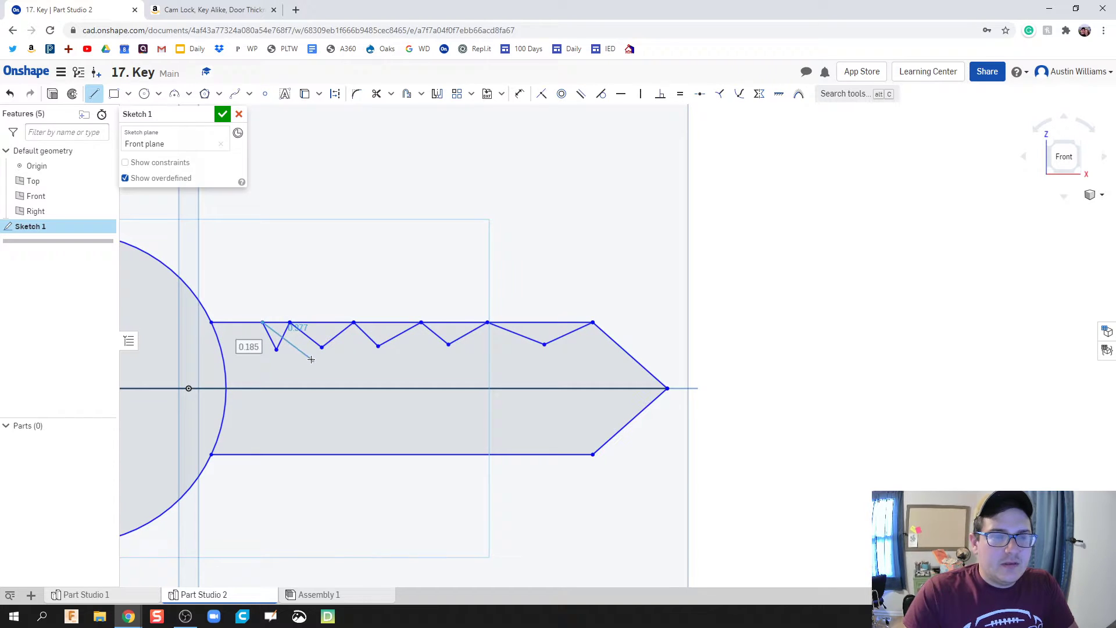
key(Escape)
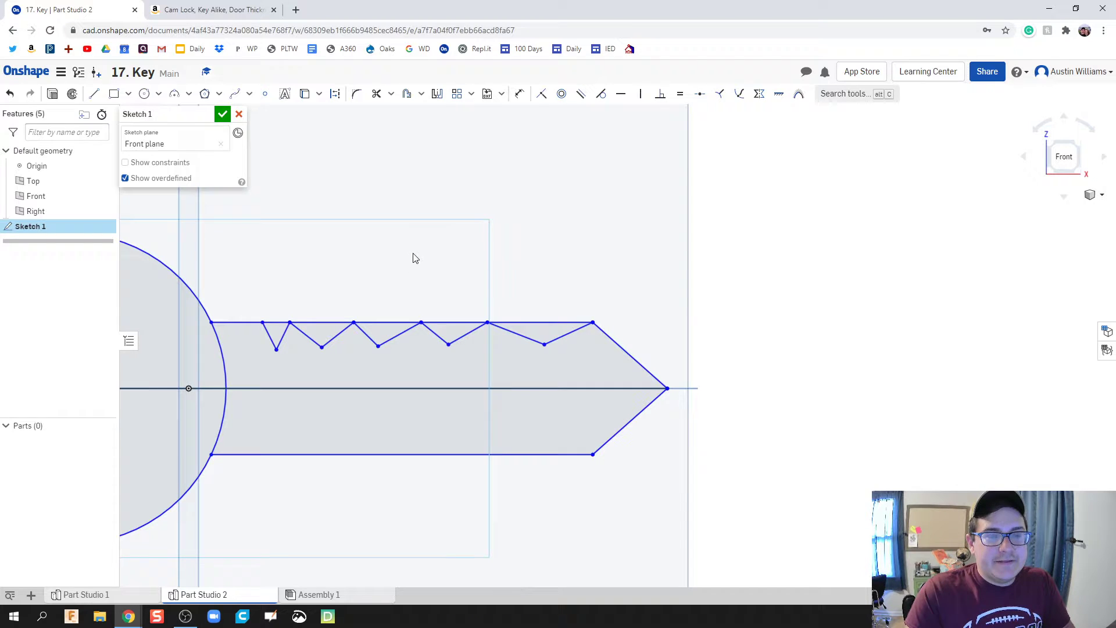
right_drag(415, 258, 387, 264)
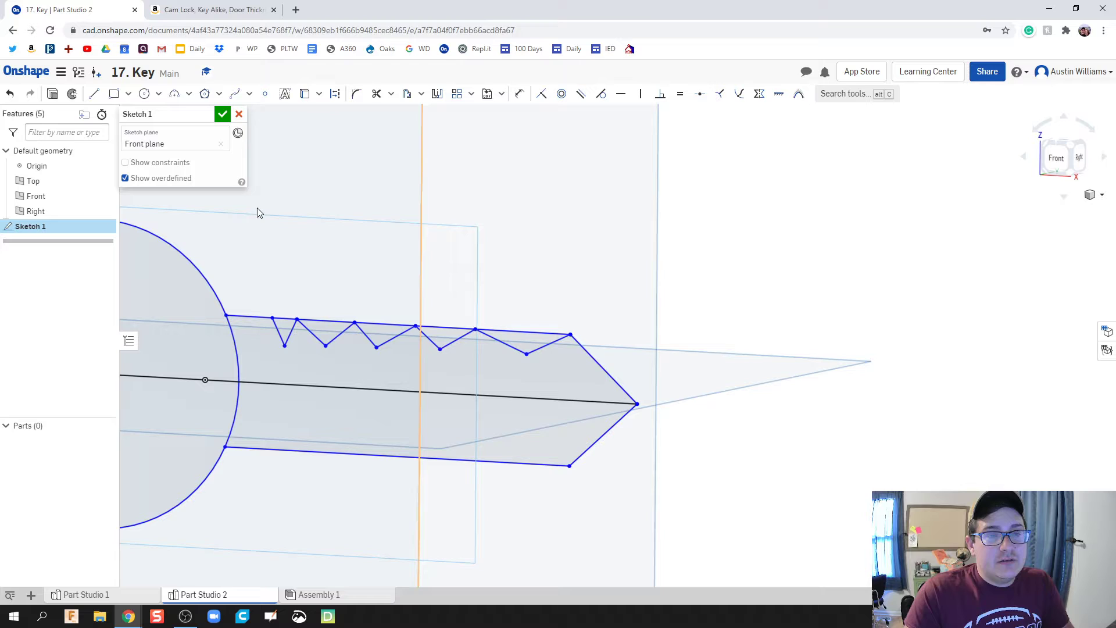
click(222, 114)
Extrude the key head around its hole and both blade regions below the teeth as a new solid 0.125 in deep.
scroll(426, 260, up, 2)
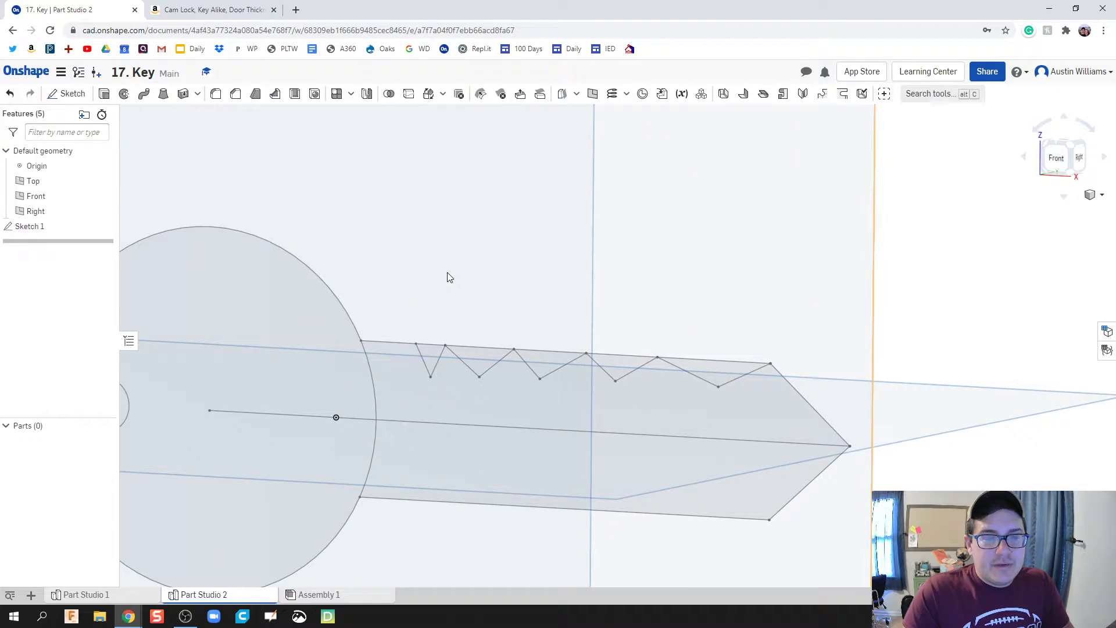
scroll(449, 276, down, 4)
middle_drag(421, 260, 454, 244)
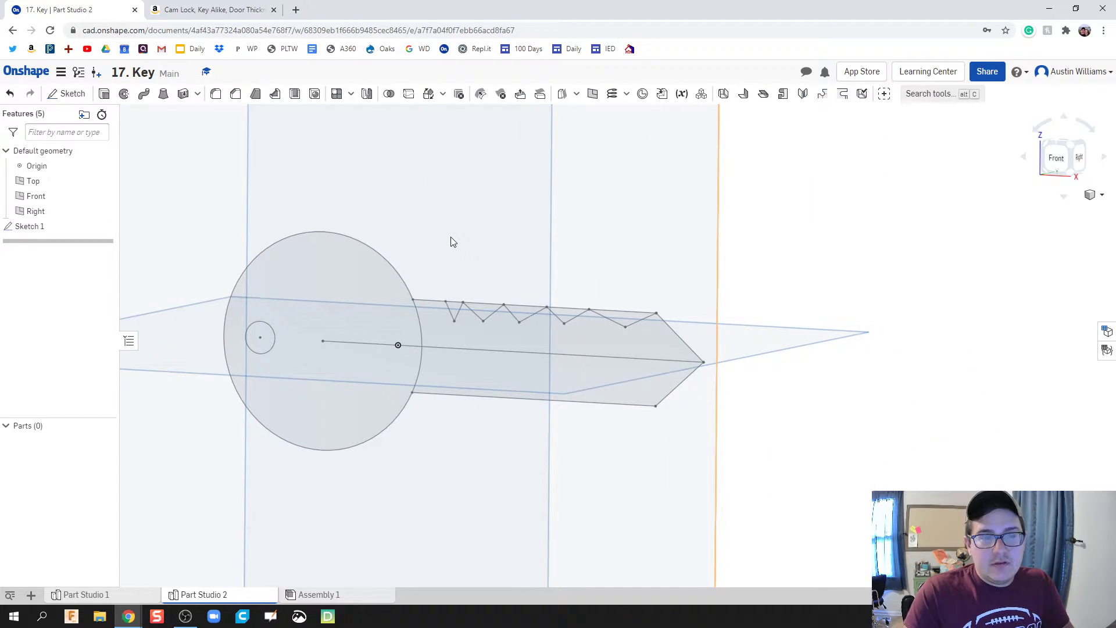
click(106, 98)
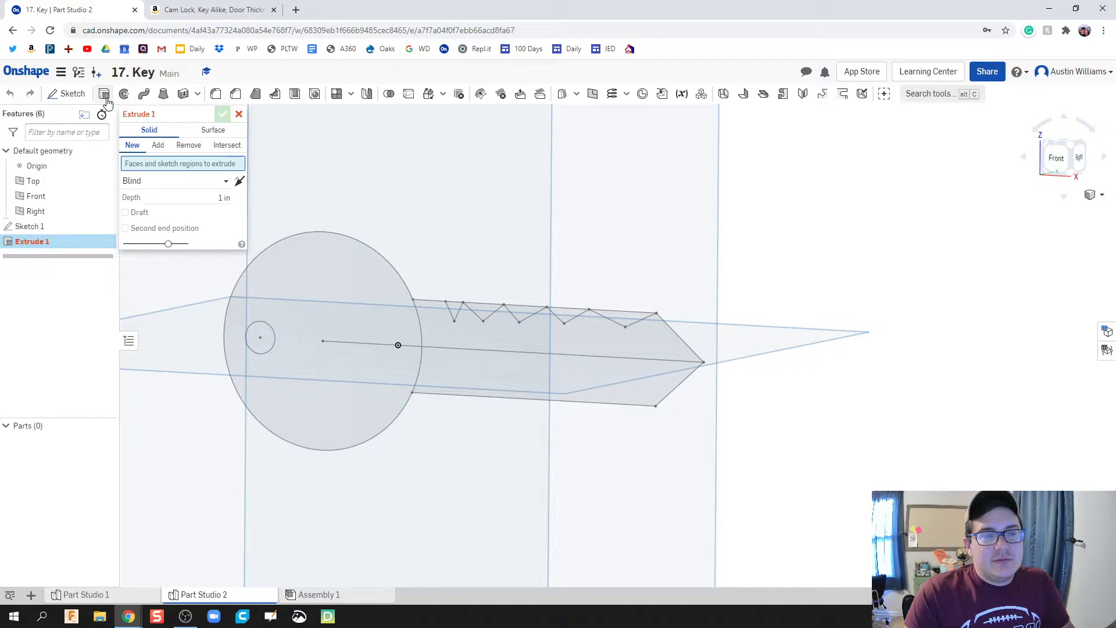
click(360, 292)
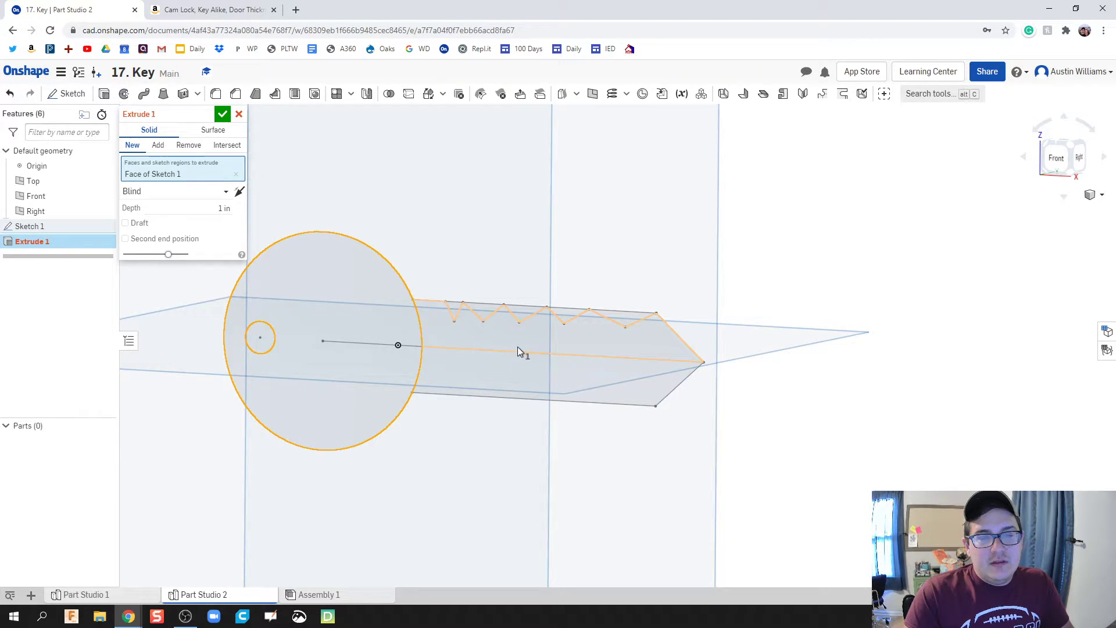
click(519, 344)
click(518, 373)
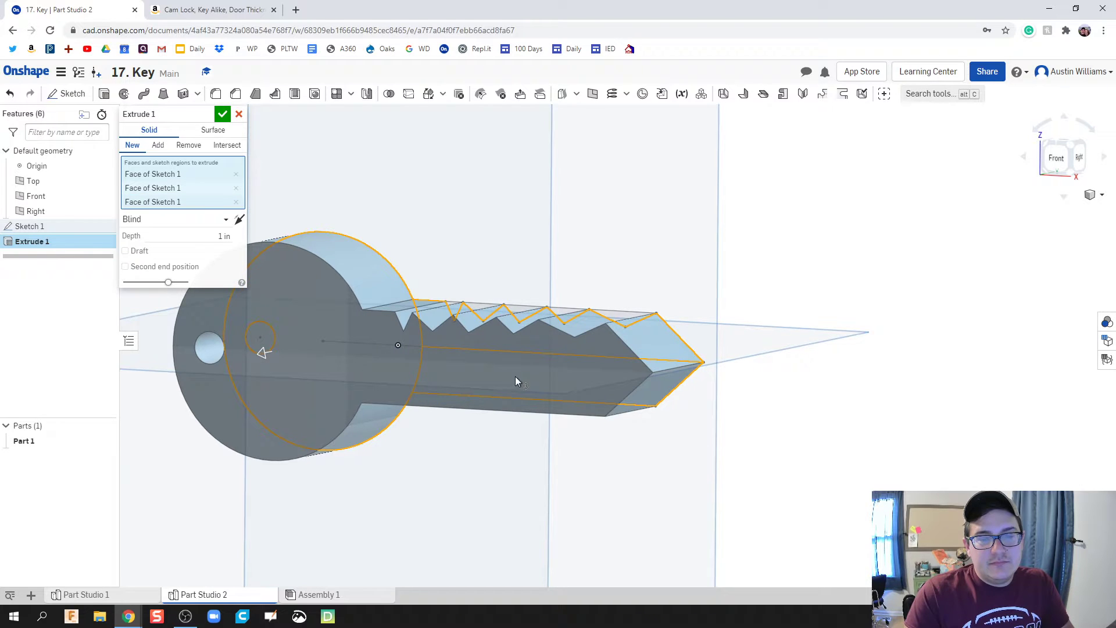
right_drag(512, 452, 512, 453)
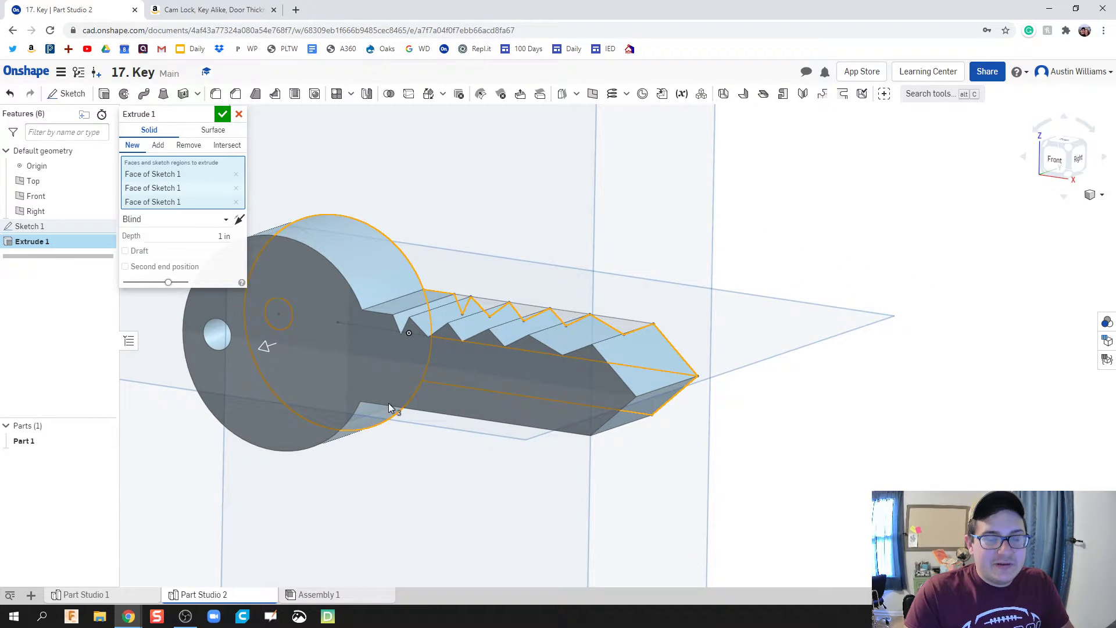
click(220, 235)
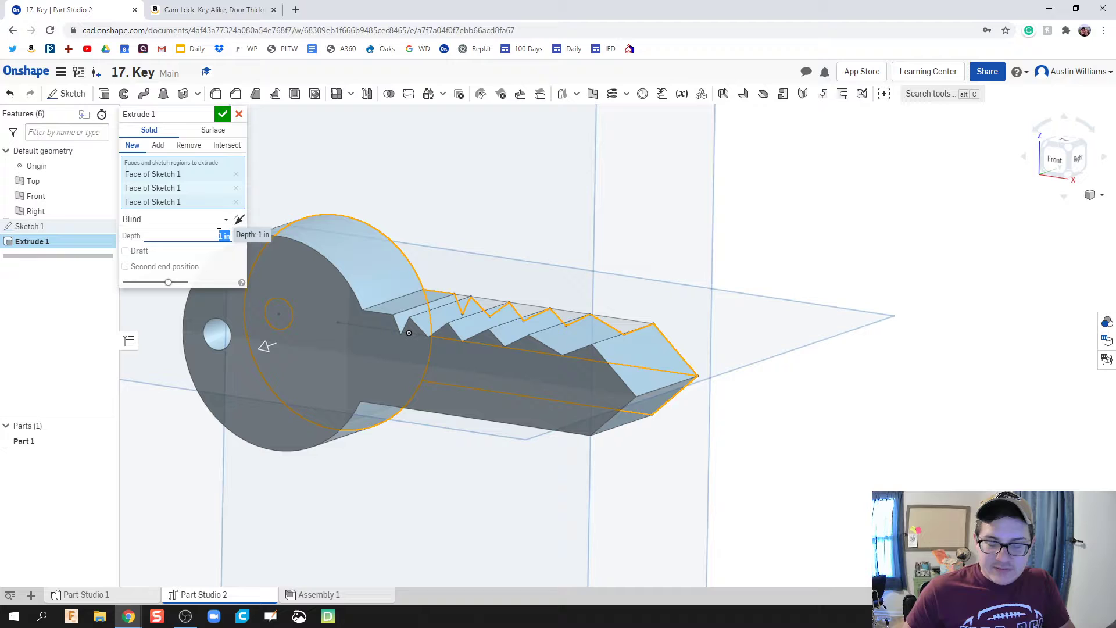
text(0.12)
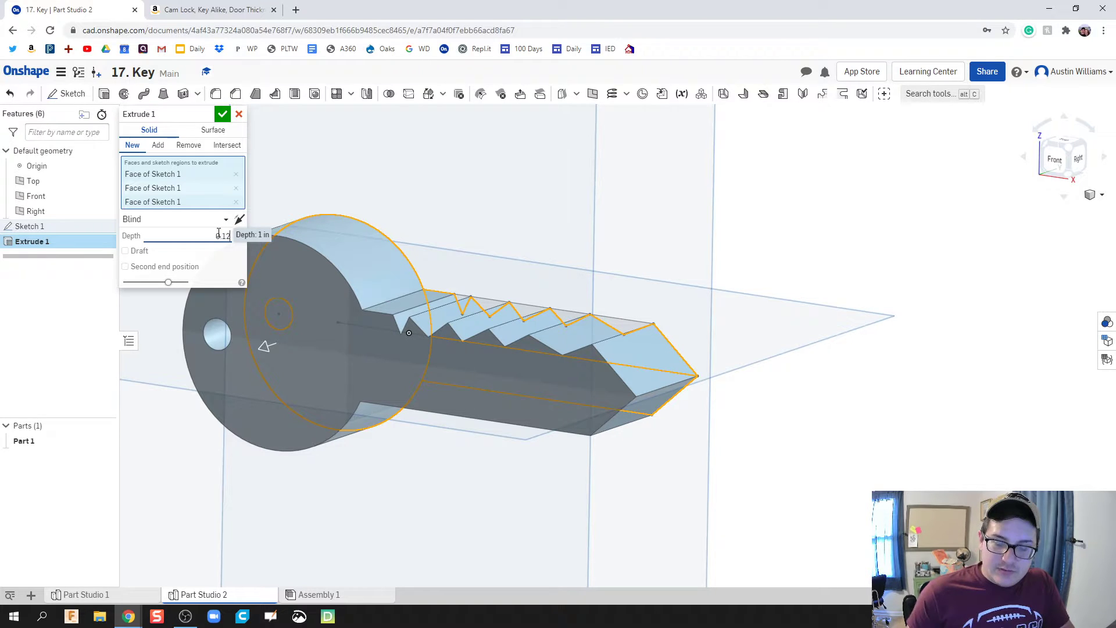
text(5)
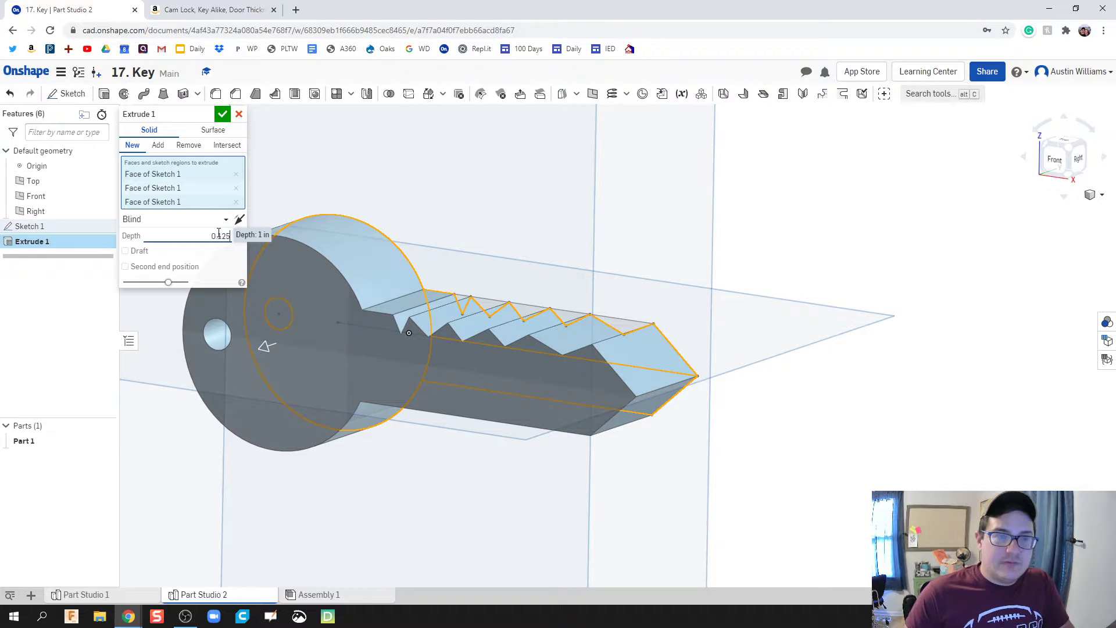
click(221, 116)
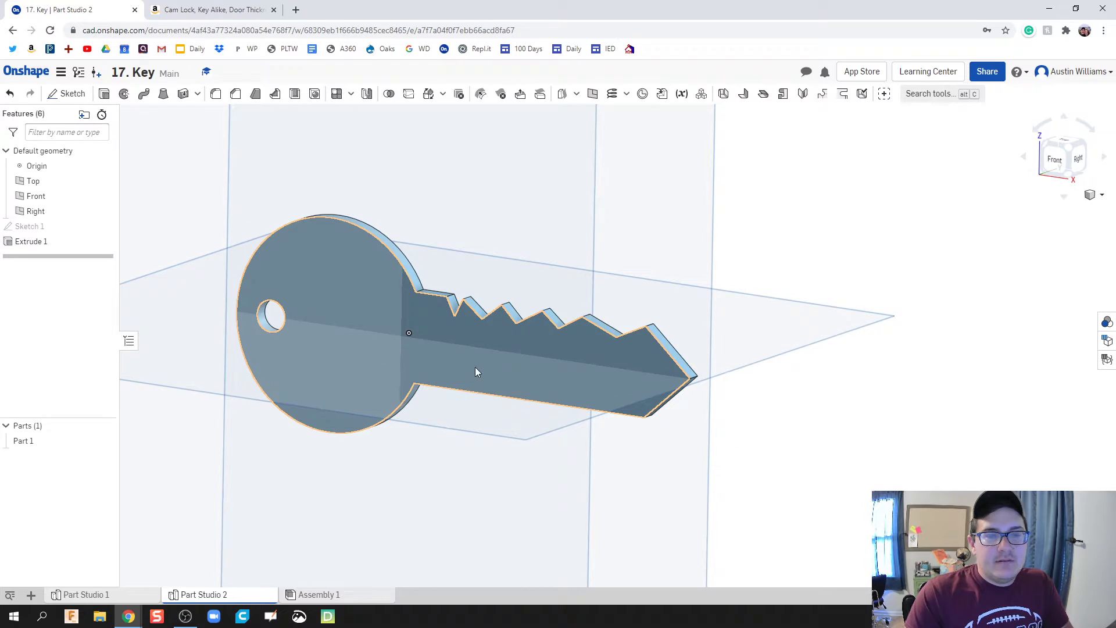
Create a plane offset about 0.32 in from the Right plane toward the key's tip.
key(shift+7)
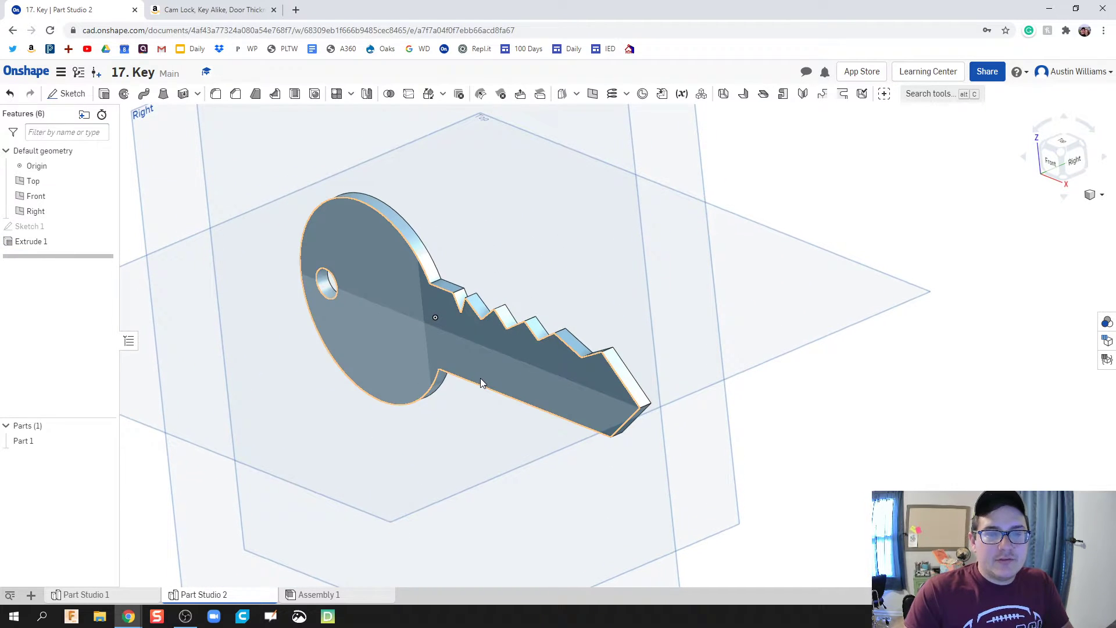
right_drag(480, 377, 519, 355)
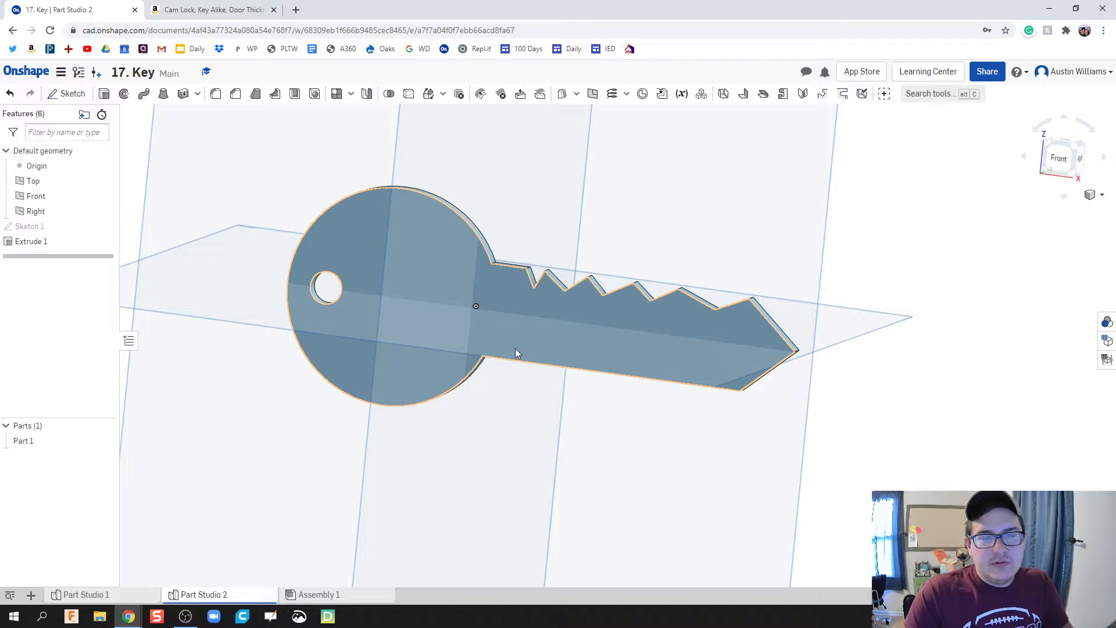
right_drag(445, 336, 421, 342)
key(shift+7)
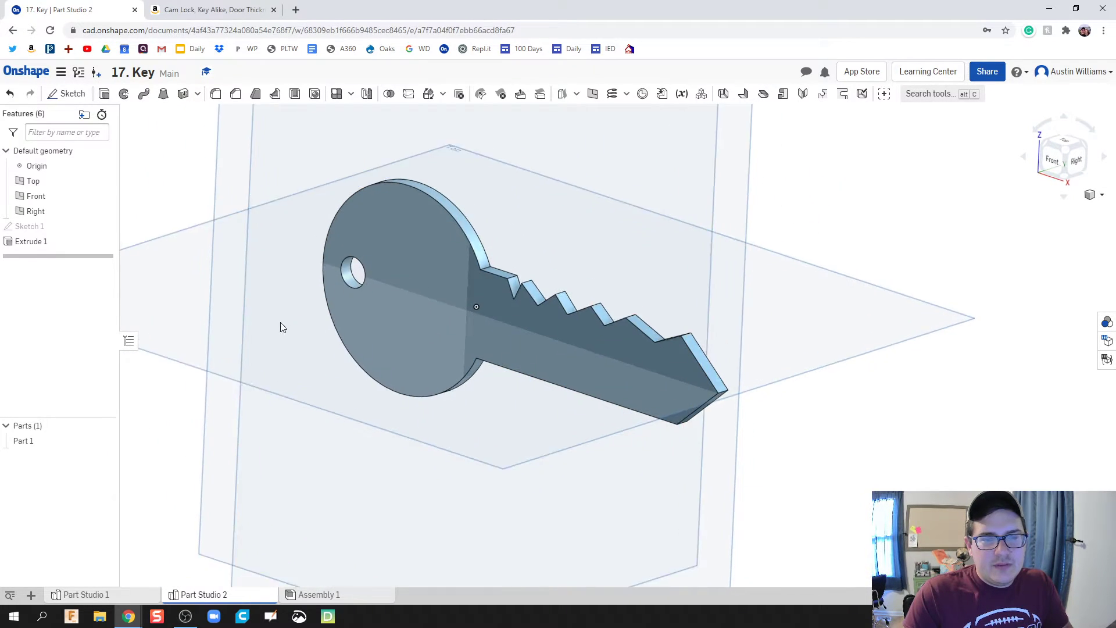
click(313, 190)
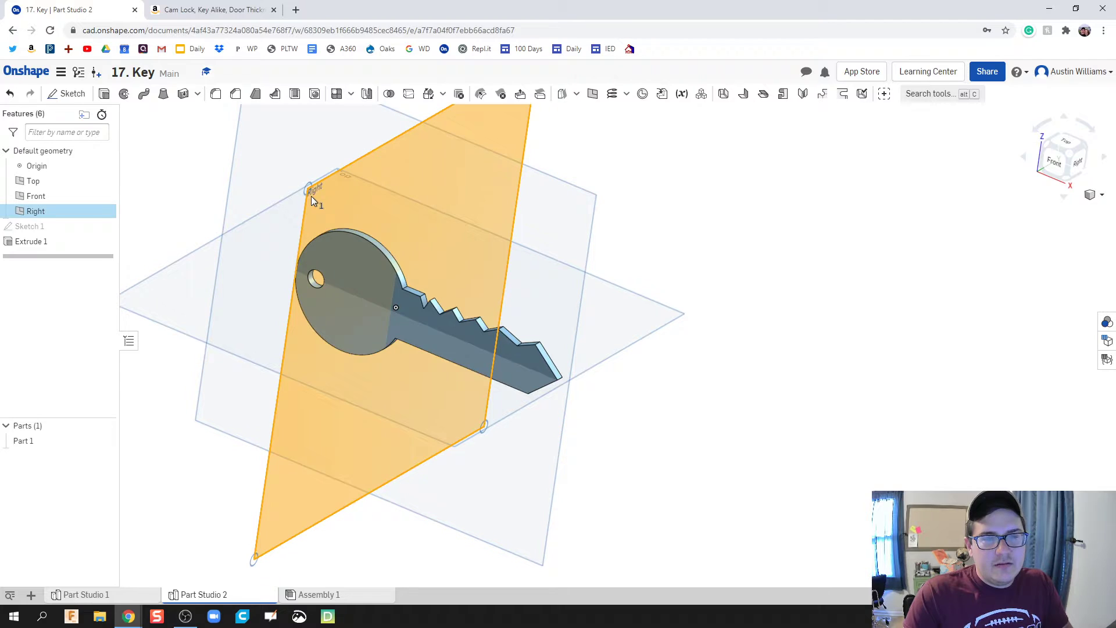
right_drag(375, 329, 407, 315)
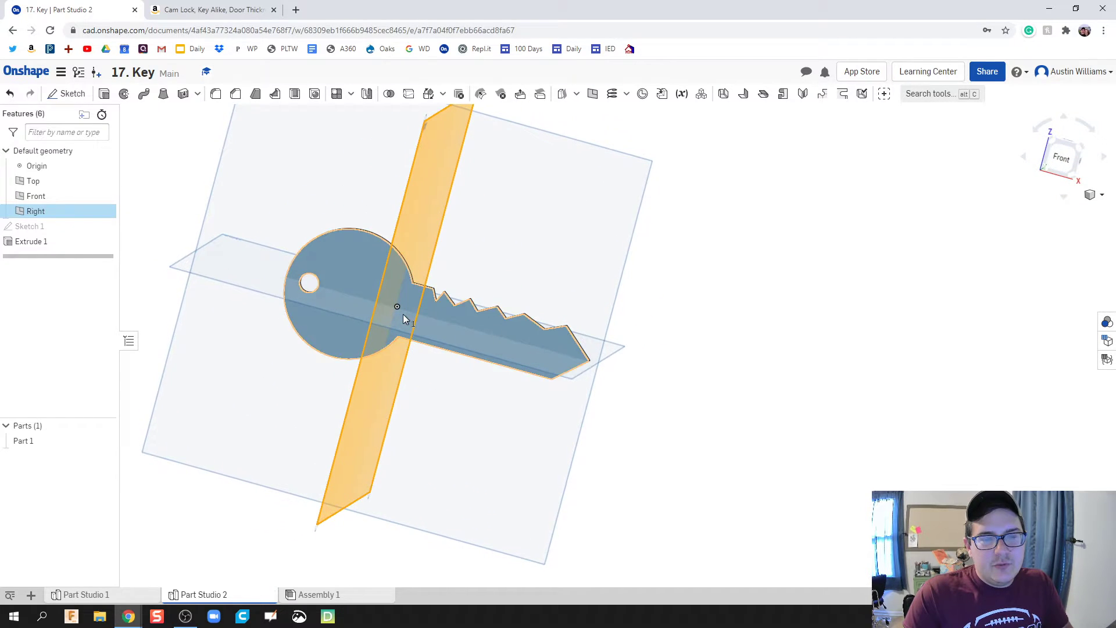
scroll(405, 318, down, 2)
mouse_move(406, 317)
right_down()
mouse_move(348, 327)
mouse_move(413, 316)
mouse_move(398, 317)
right_up()
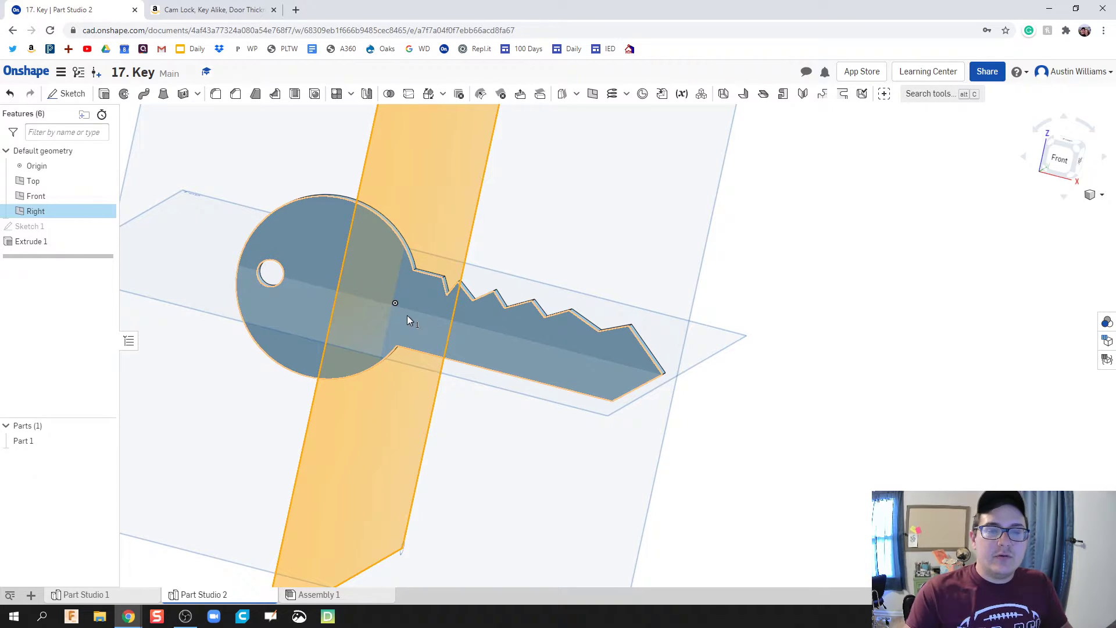
scroll(379, 317, down, 3)
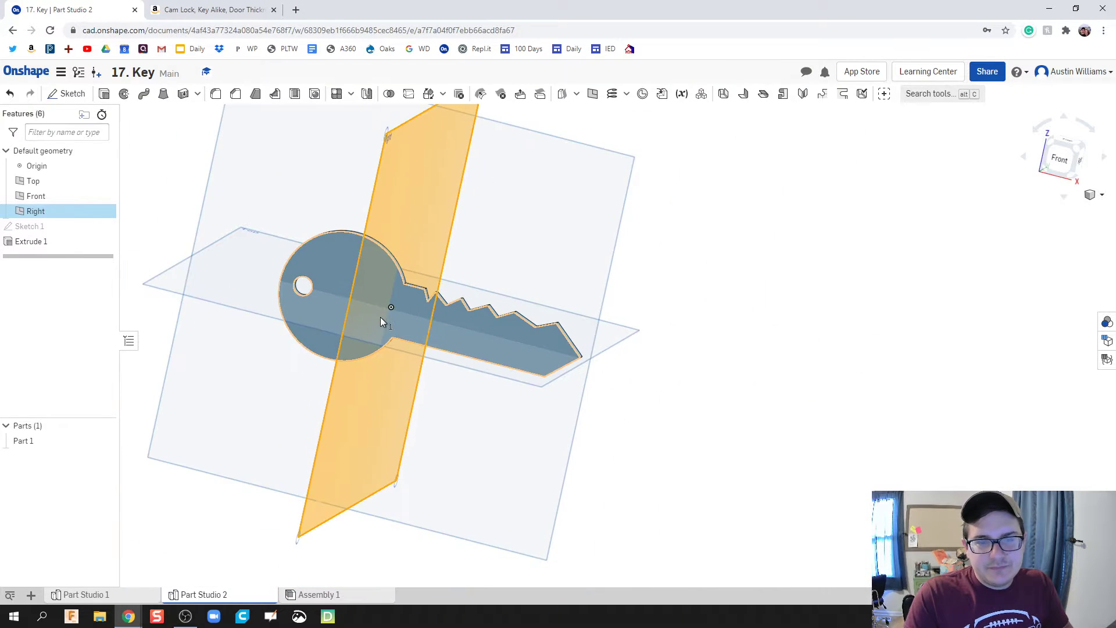
right_click(390, 191)
click(415, 213)
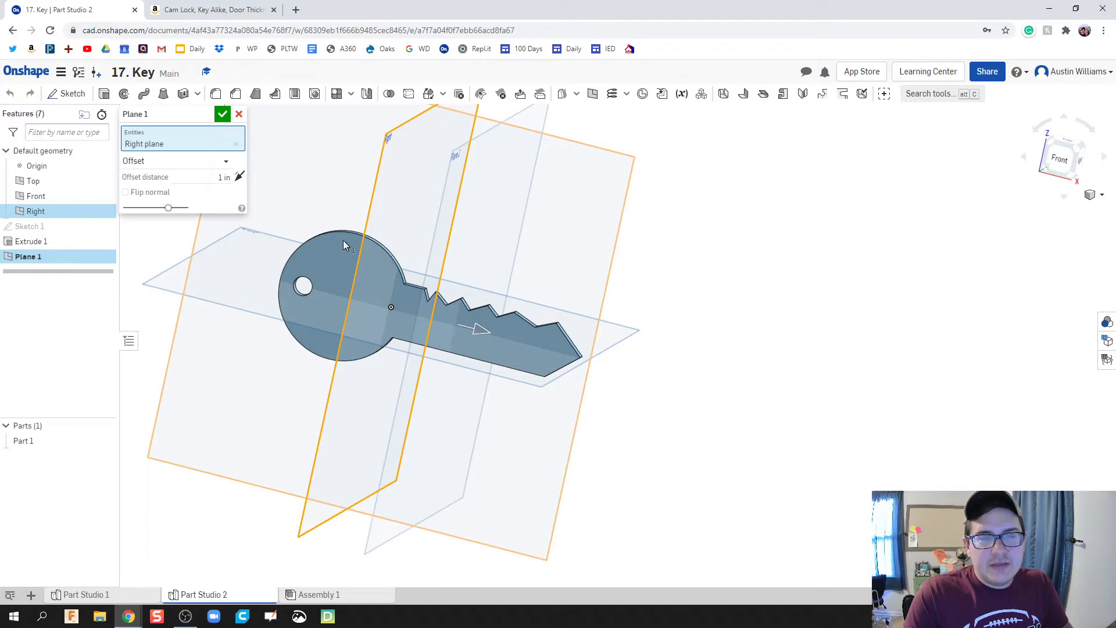
key(Left)
key(Left)
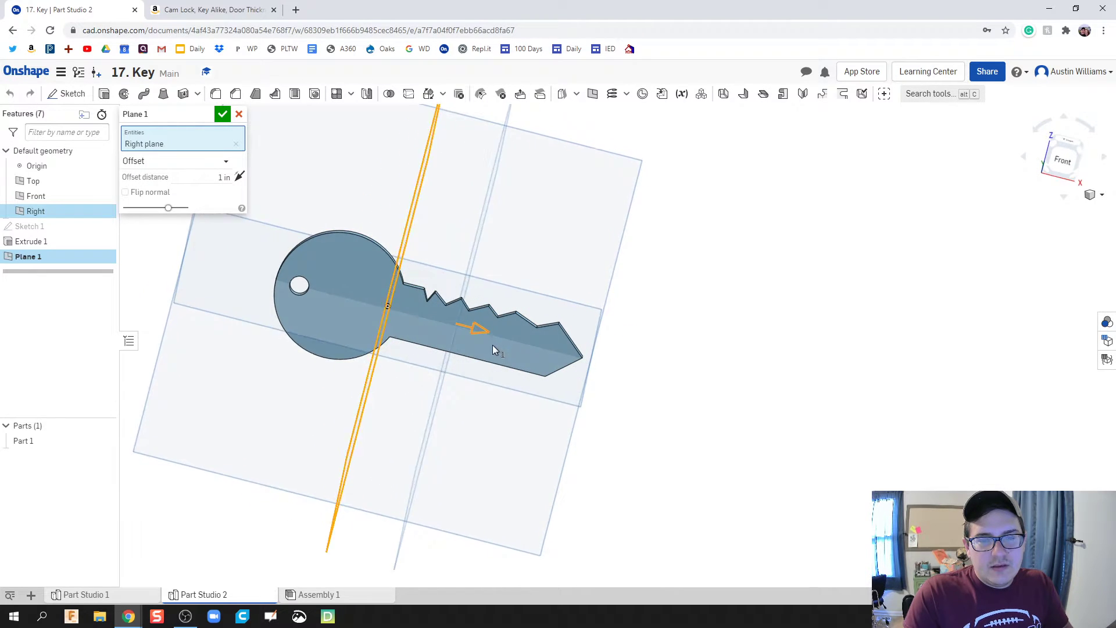
drag(487, 332, 438, 325)
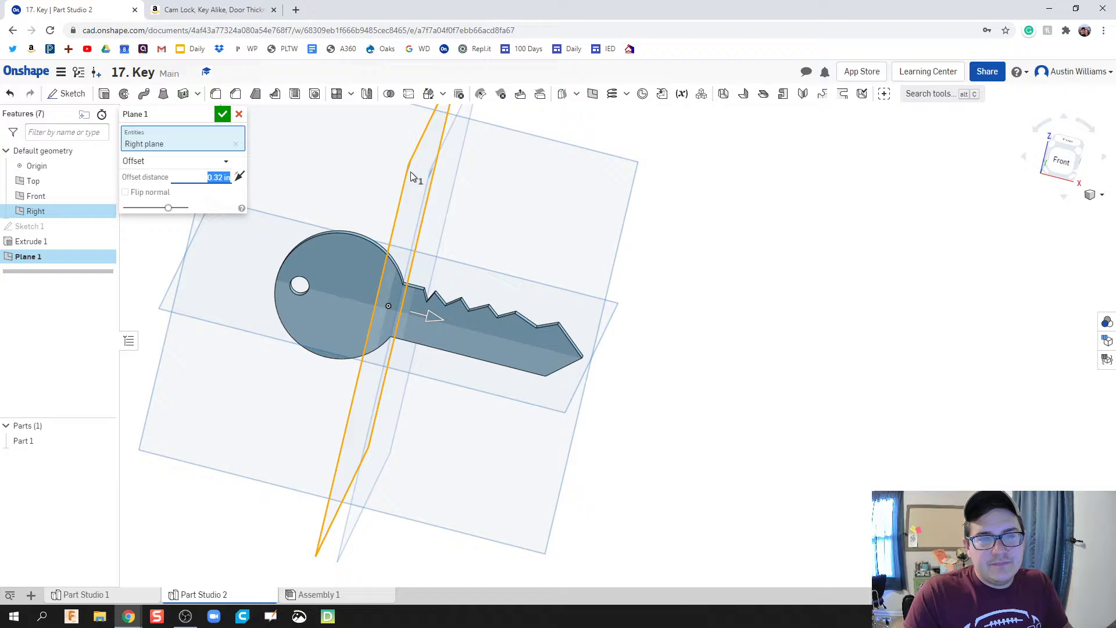
click(222, 113)
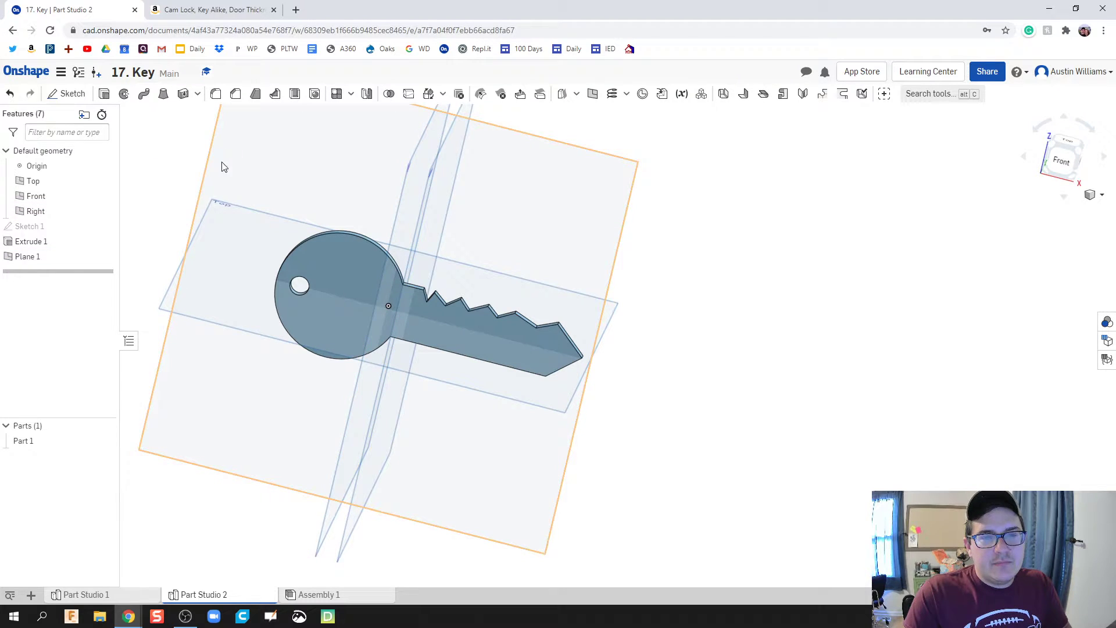
Hide the default Top, Front and Right planes.
click(105, 181)
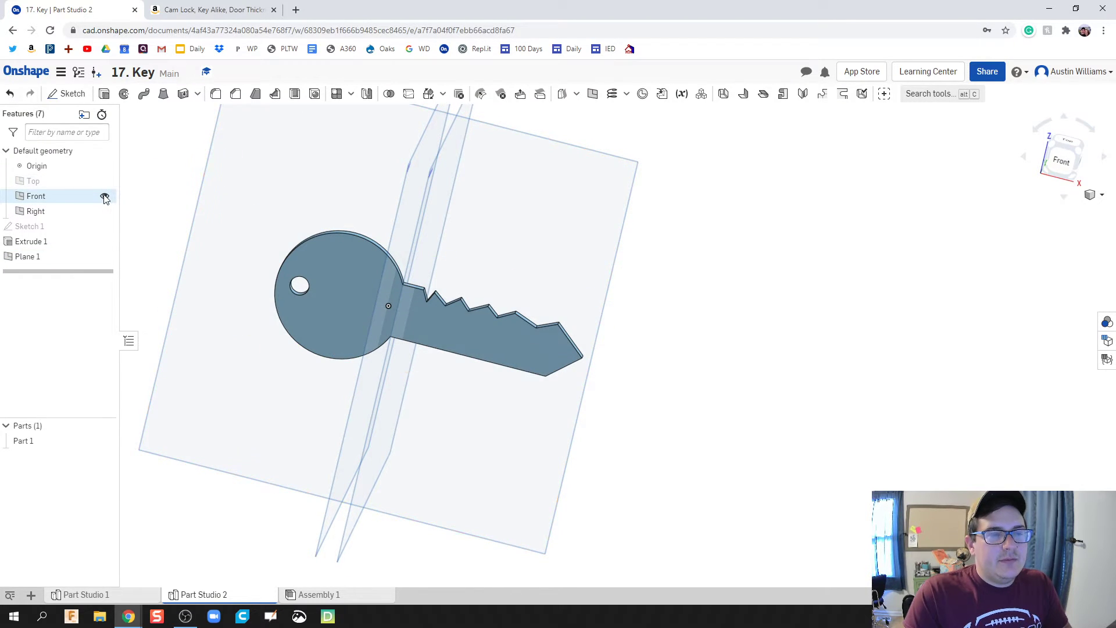
click(104, 196)
click(104, 213)
Cut a section view of the key at the offset plane across the blade.
key(shift+7)
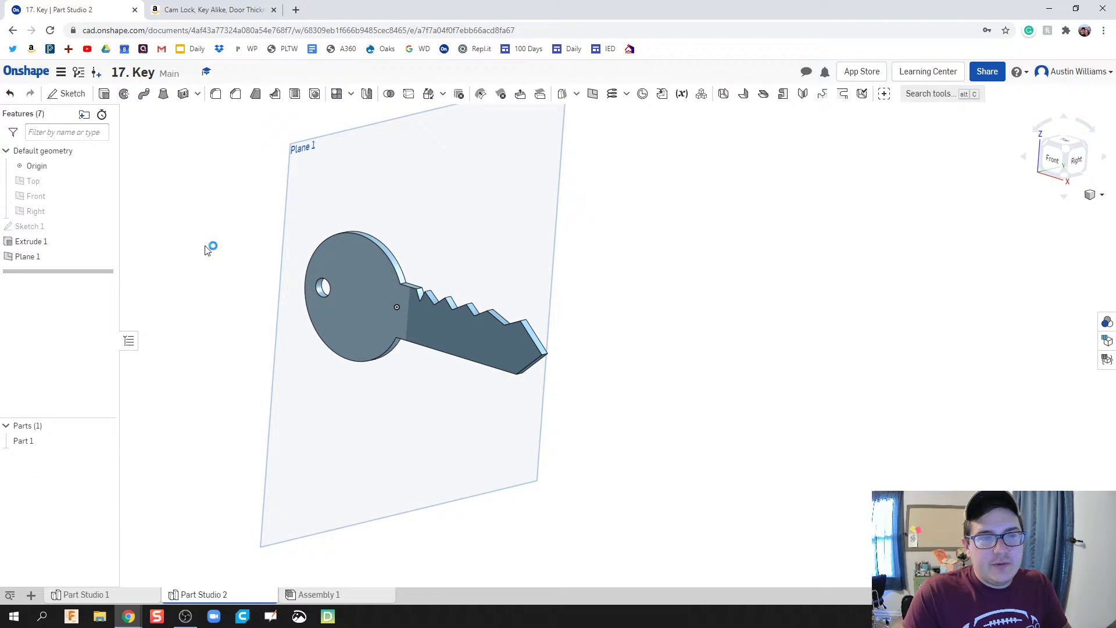
right_drag(394, 351, 374, 352)
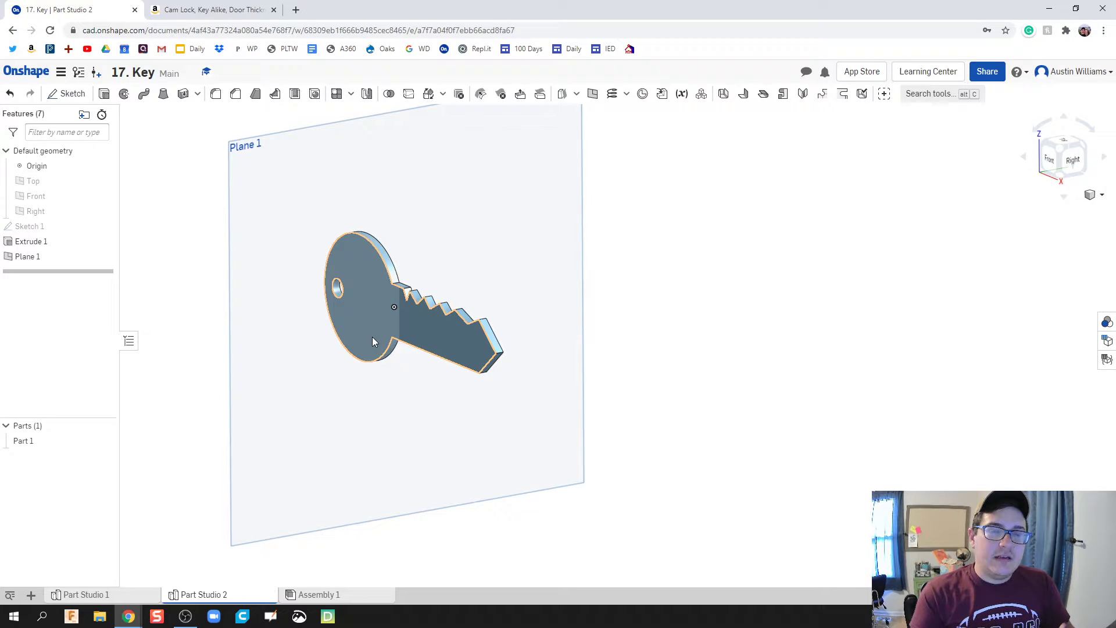
right_click(284, 265)
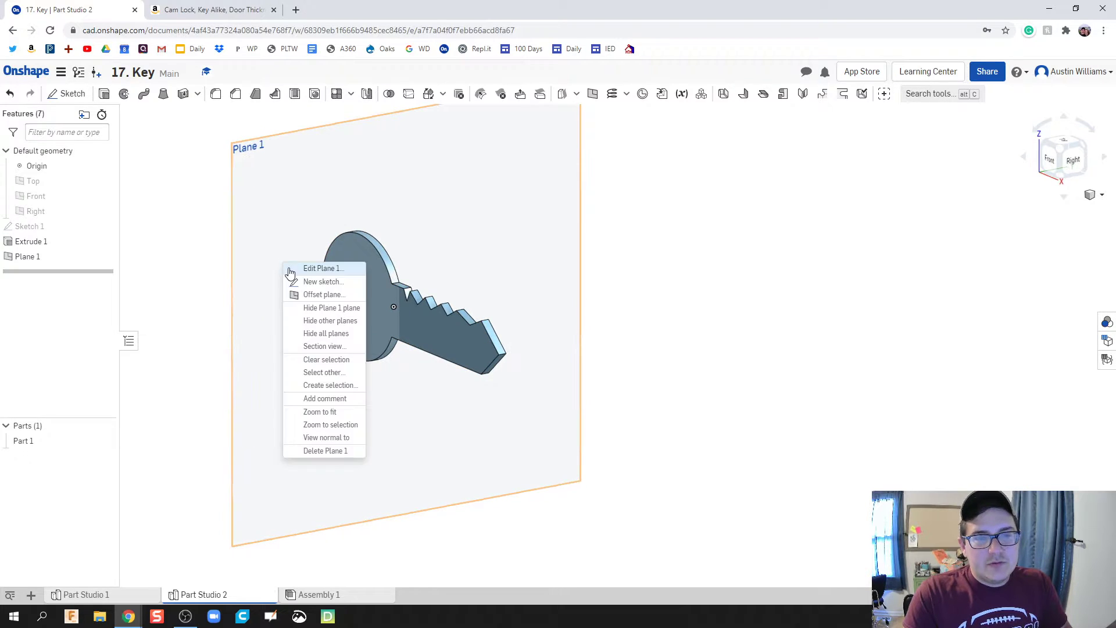
click(342, 439)
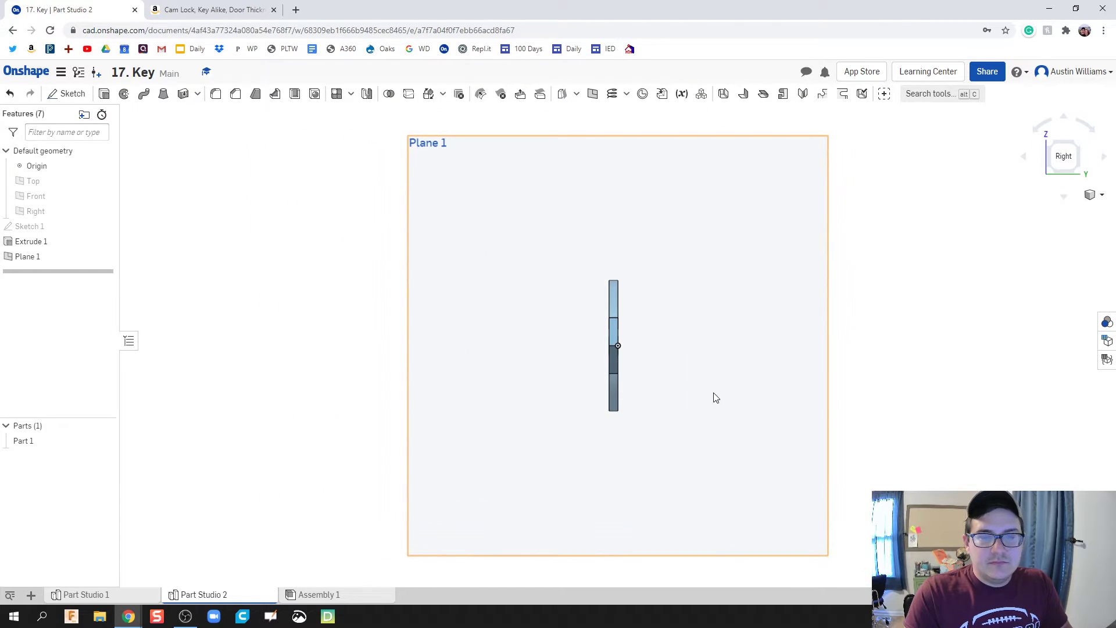
scroll(628, 350, up, 3)
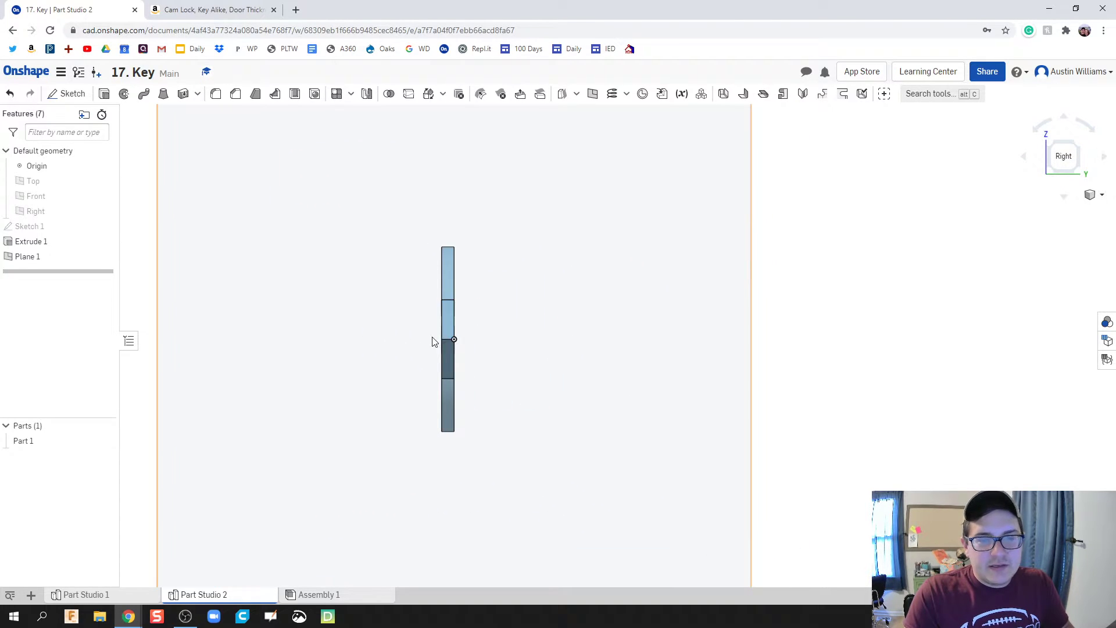
click(454, 339)
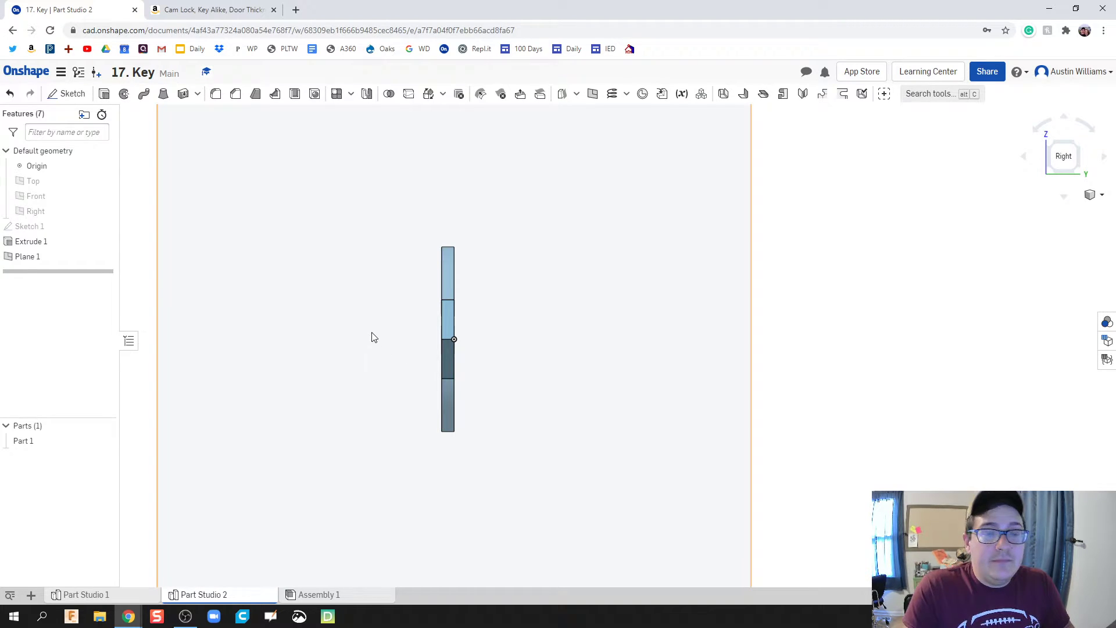
right_click(341, 296)
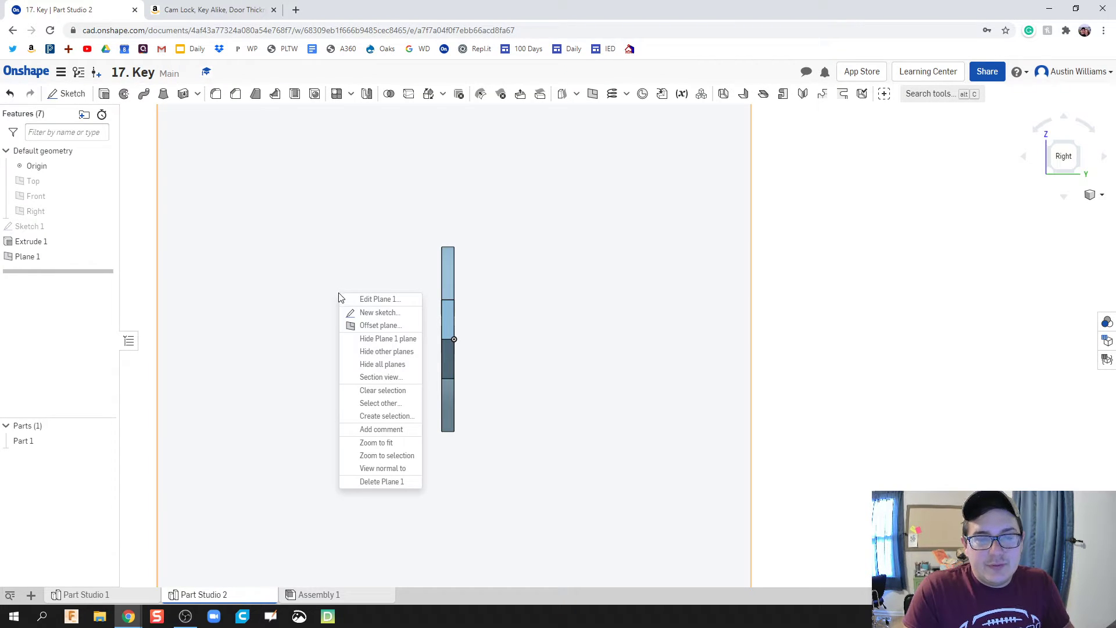
click(373, 377)
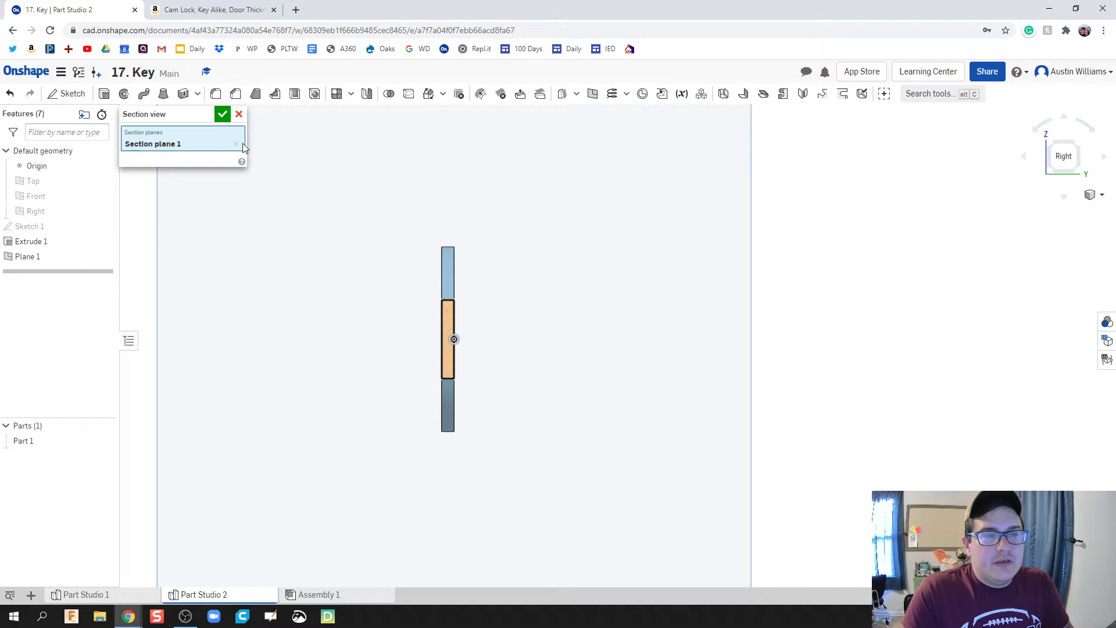
click(223, 116)
View the sectioned blade normal to the offset plane and start a new sketch on that plane.
mouse_move(319, 220)
right_down()
mouse_move(369, 232)
mouse_move(324, 229)
right_up()
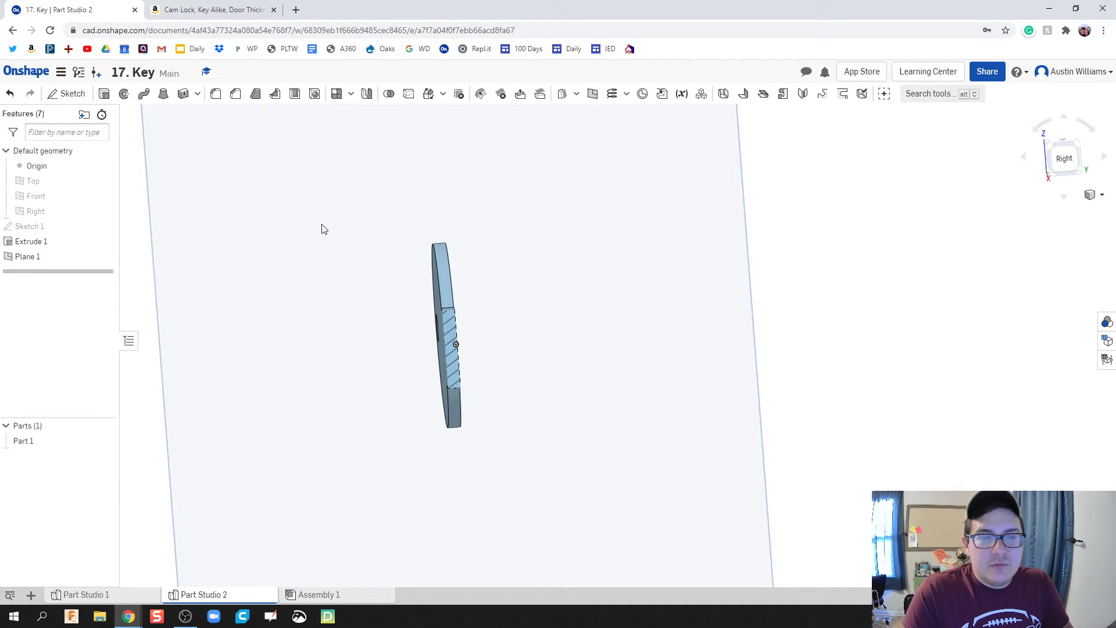
click(324, 229)
right_click(323, 230)
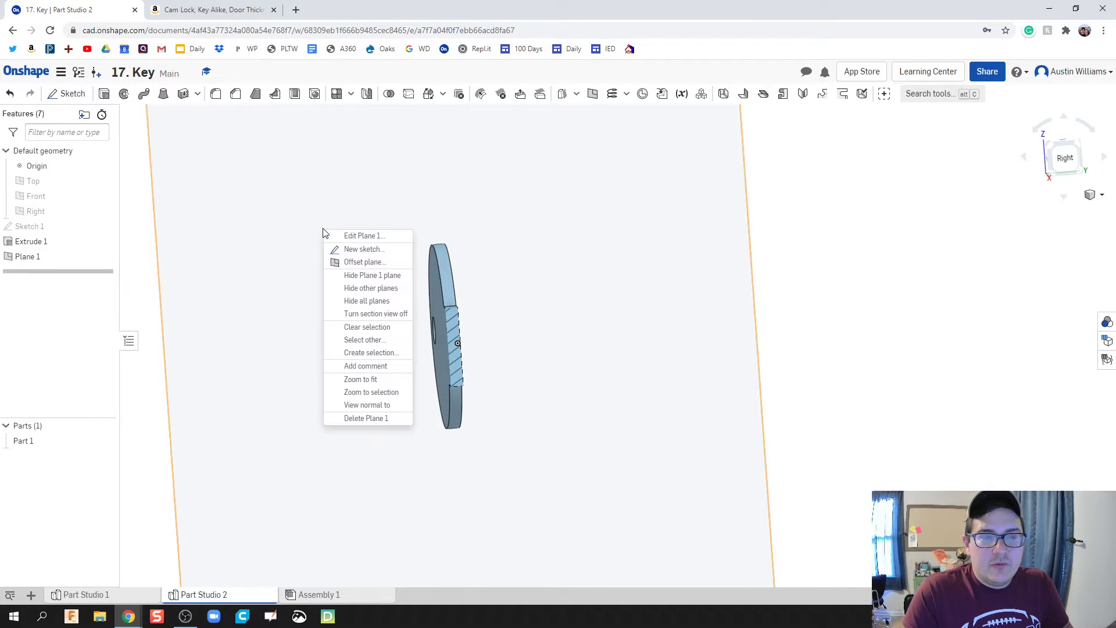
click(361, 406)
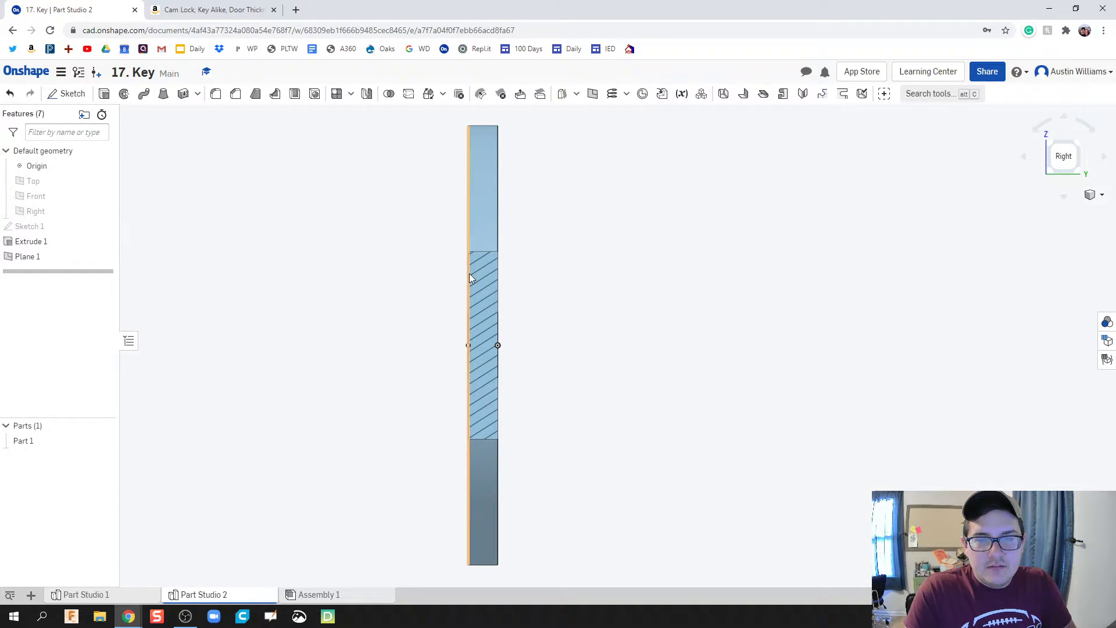
scroll(469, 281, up, 3)
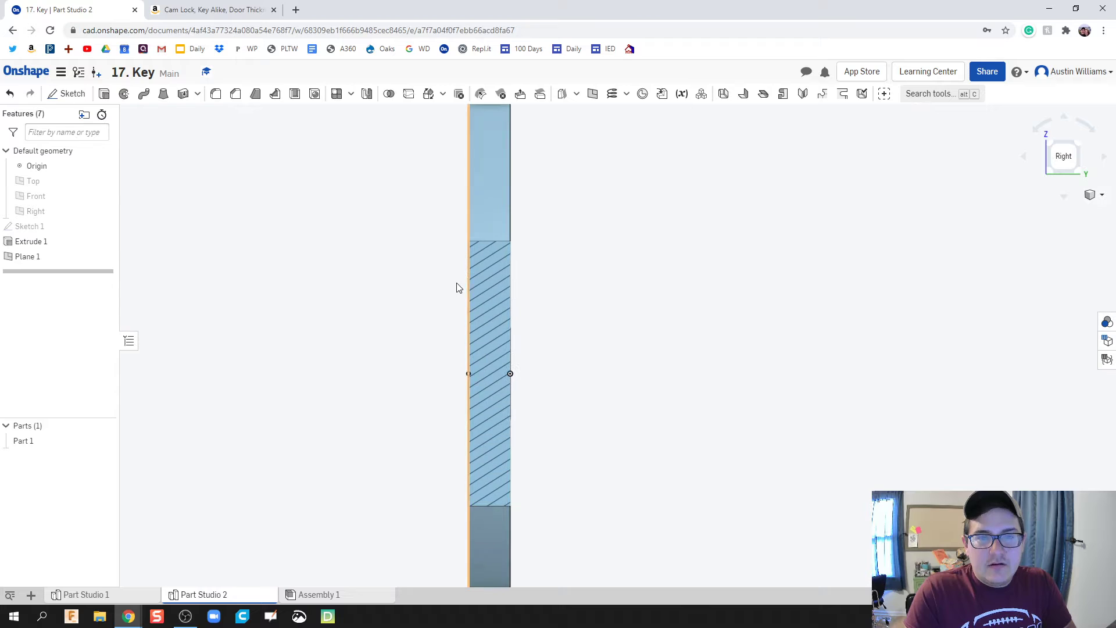
click(68, 94)
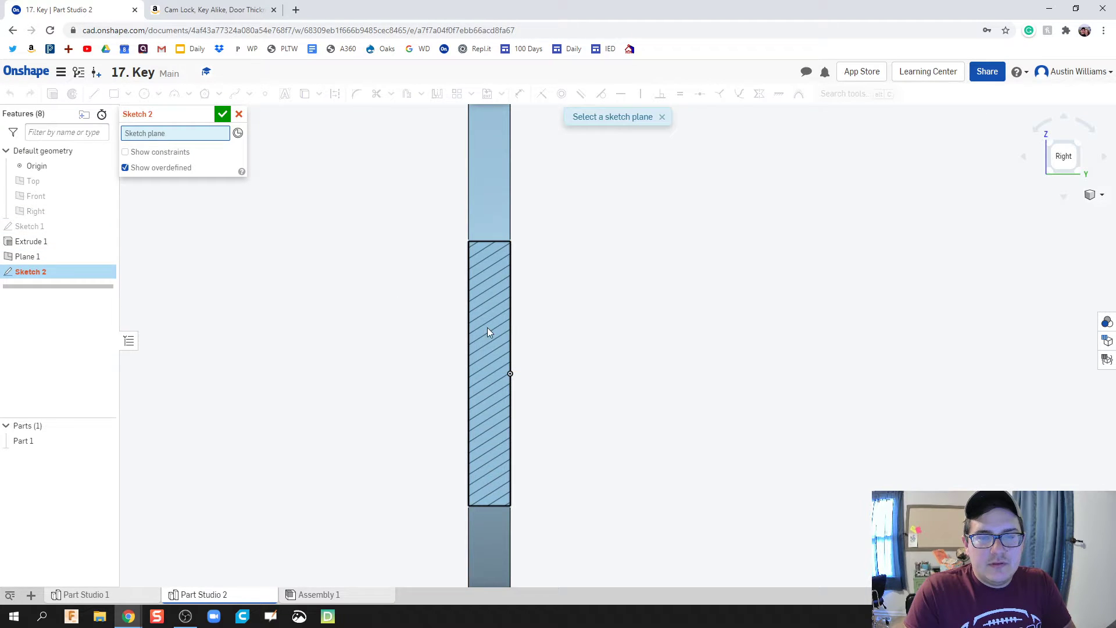
click(421, 335)
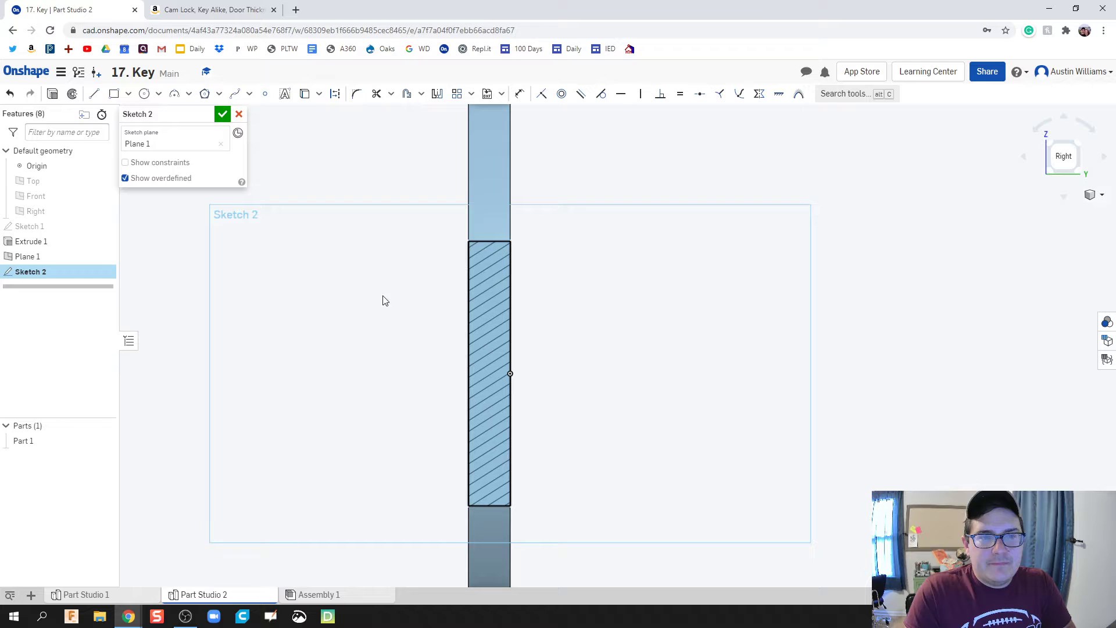
Sketch a closed upright rectangle about 0.065 wide and 0.24 high, overlapping the left face of the blade section above the origin.
key(l)
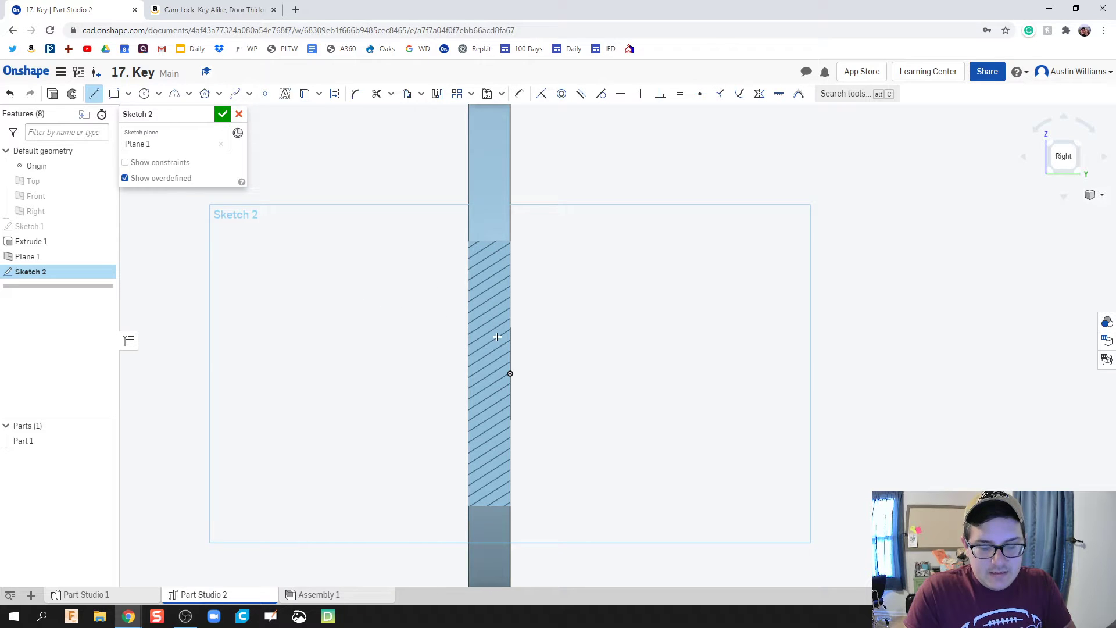
click(467, 277)
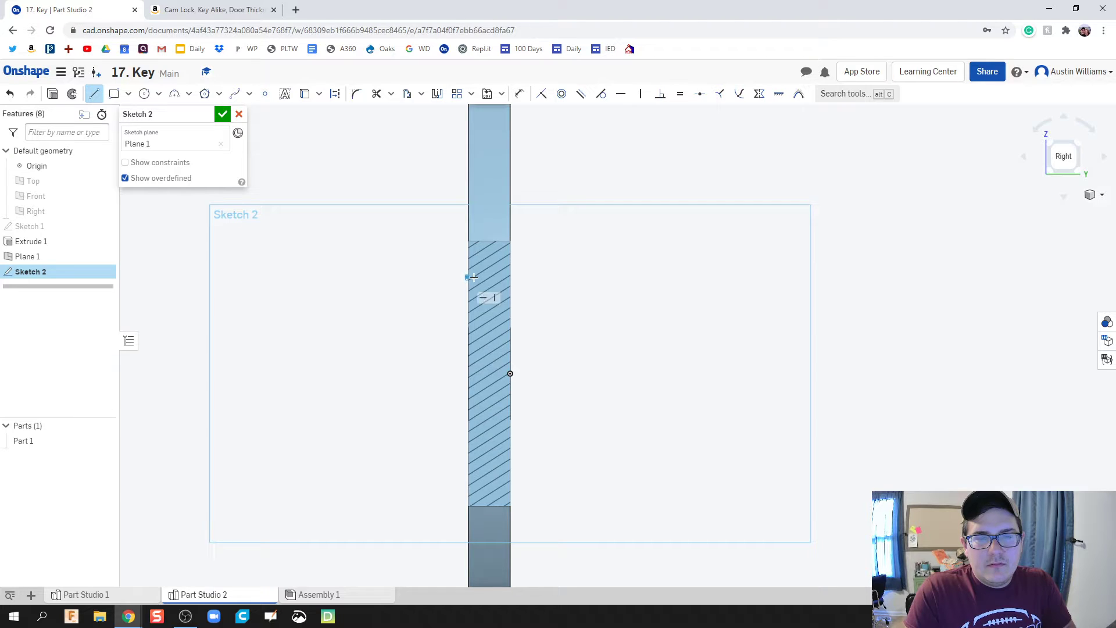
click(482, 357)
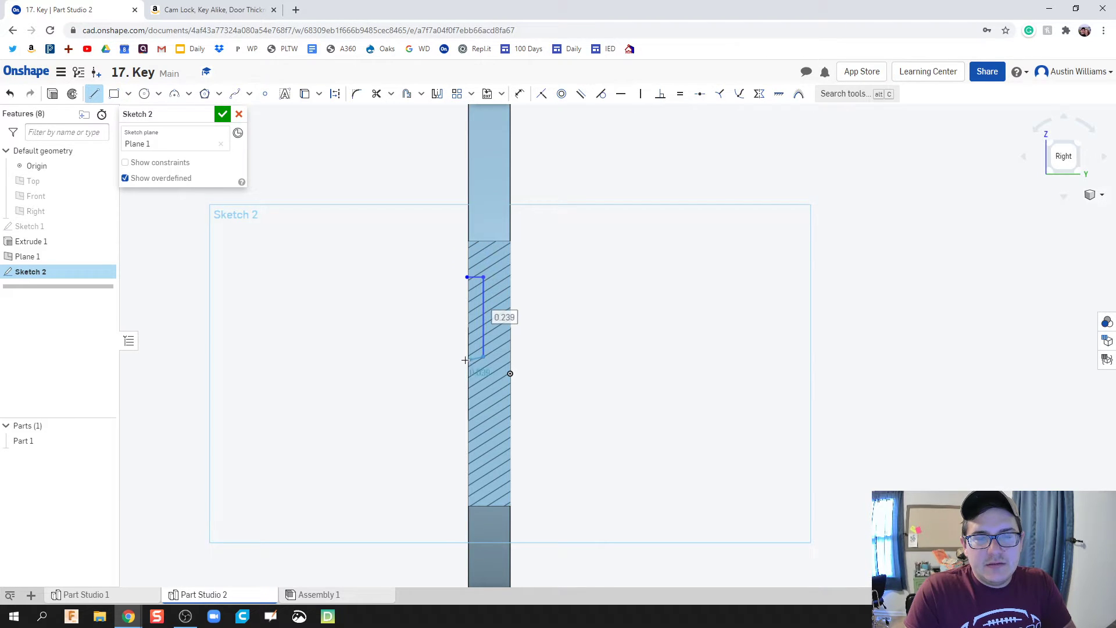
click(462, 357)
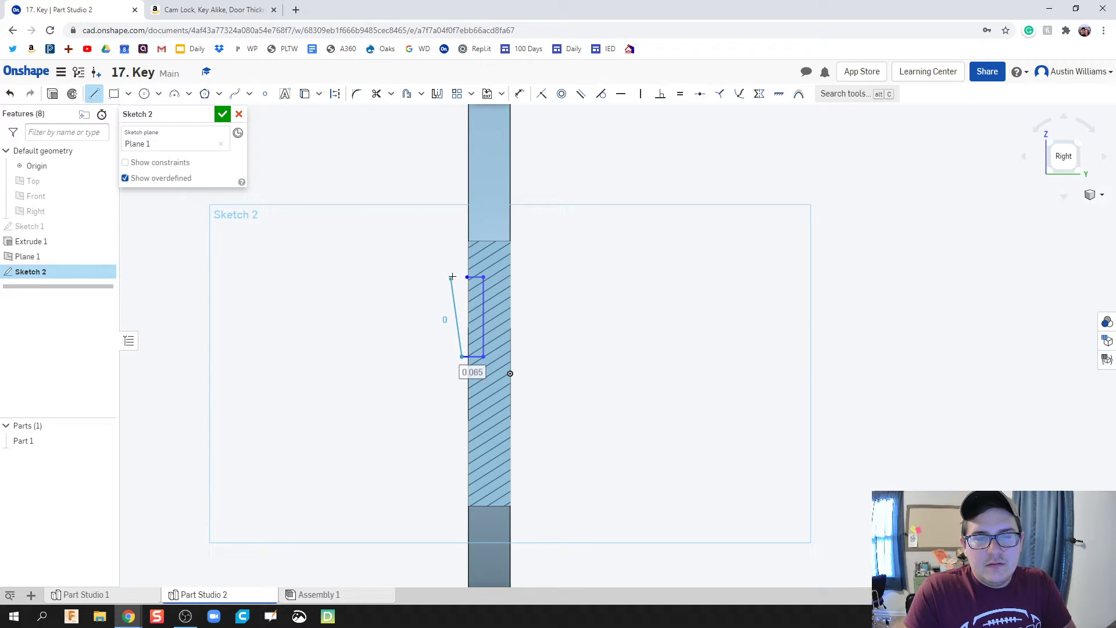
click(463, 277)
click(467, 277)
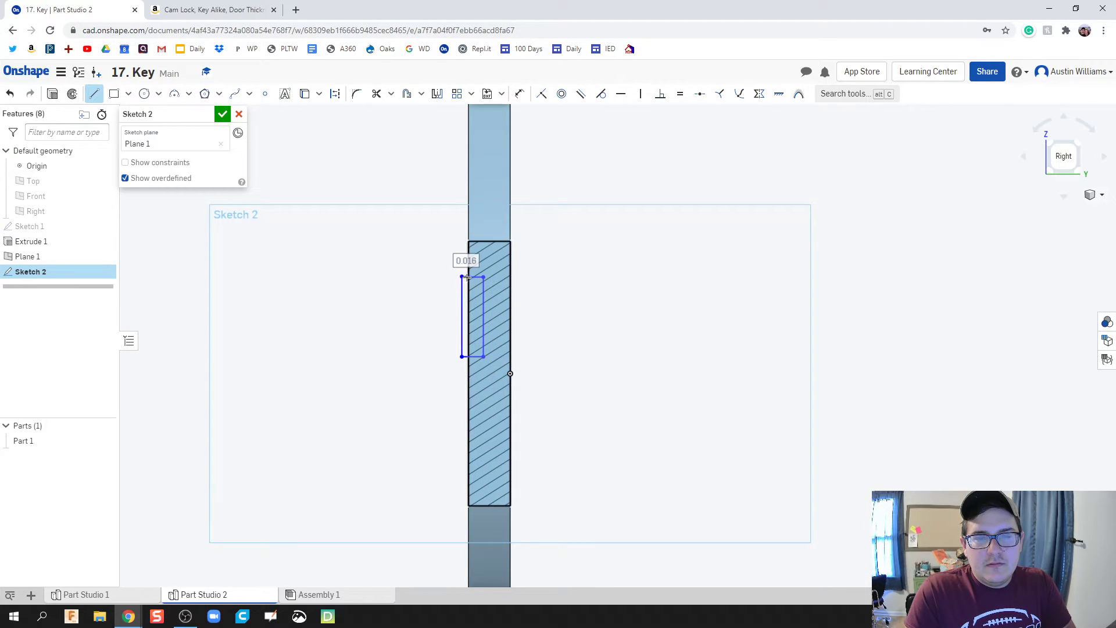
scroll(523, 284, up, 3)
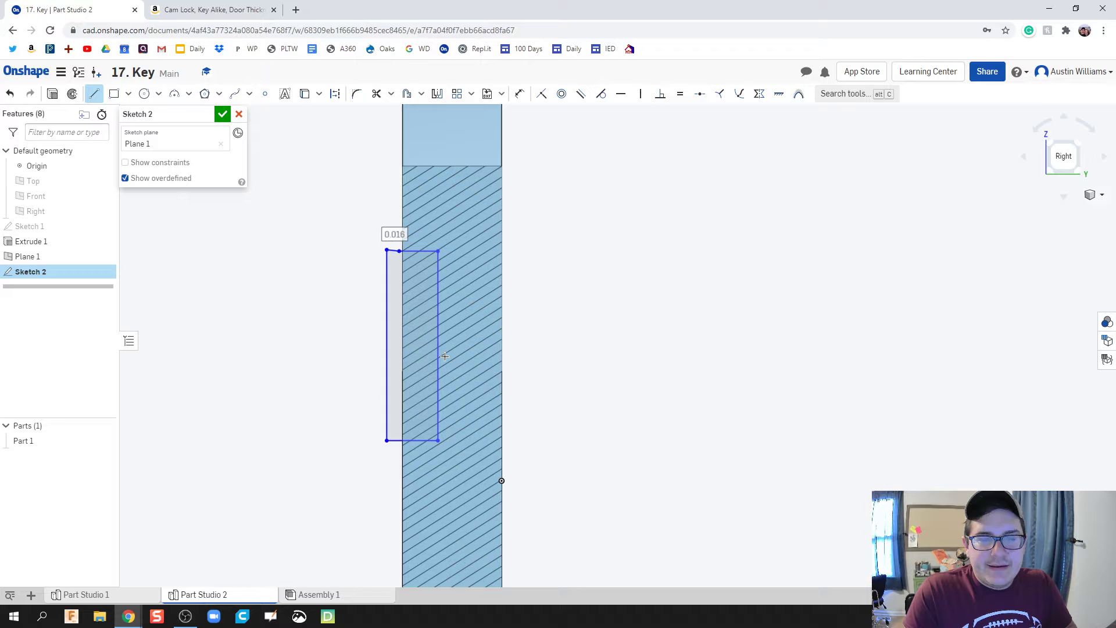
scroll(462, 355, up, 1)
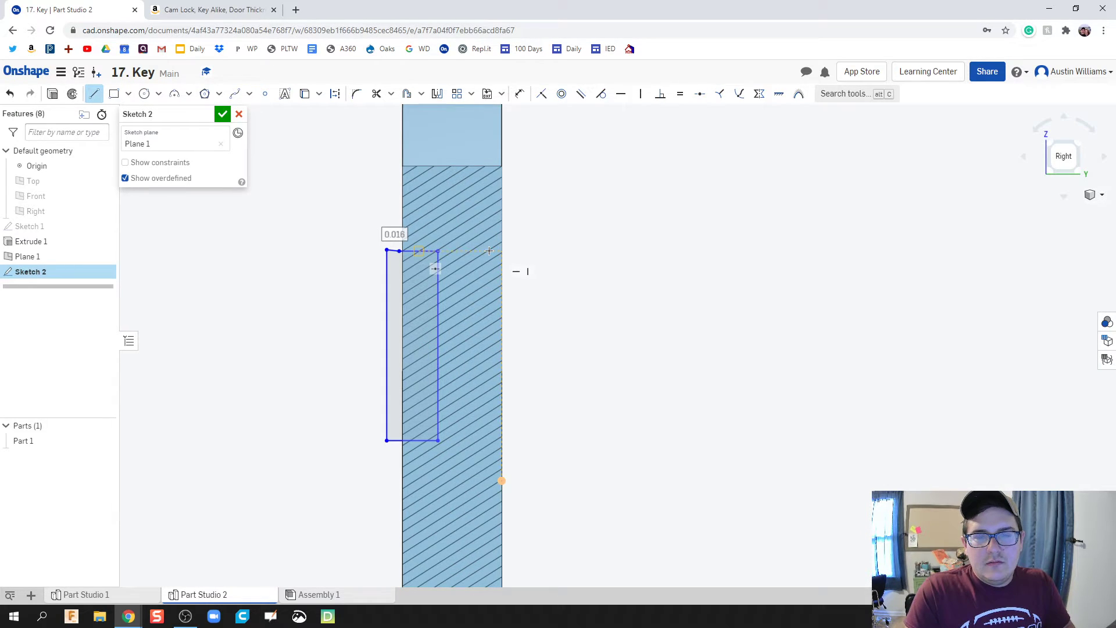
scroll(450, 253, up, 2)
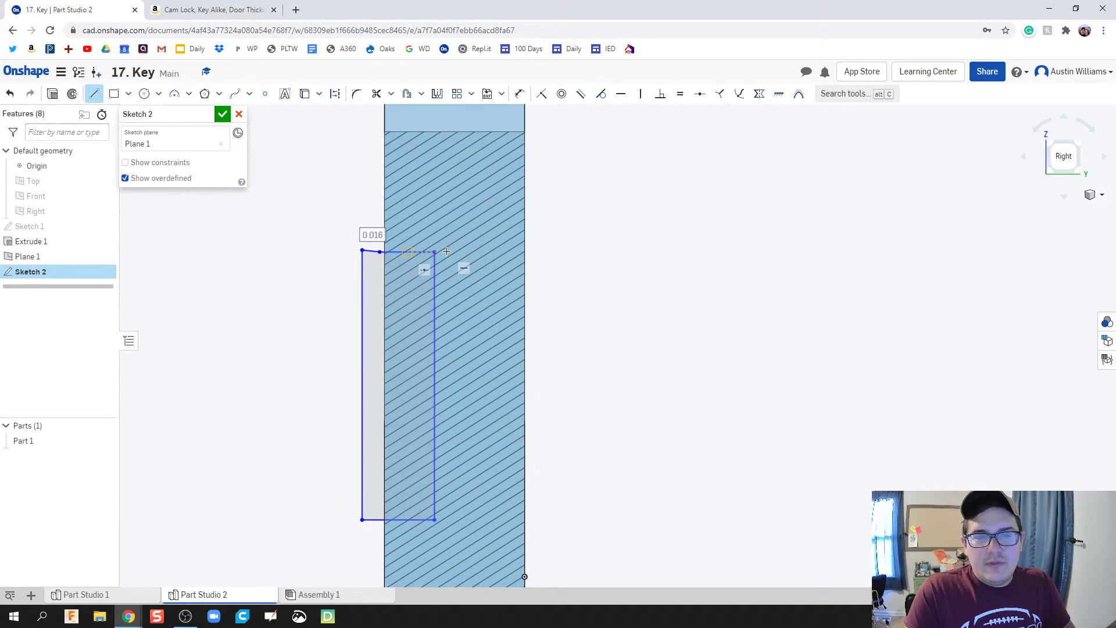
click(104, 441)
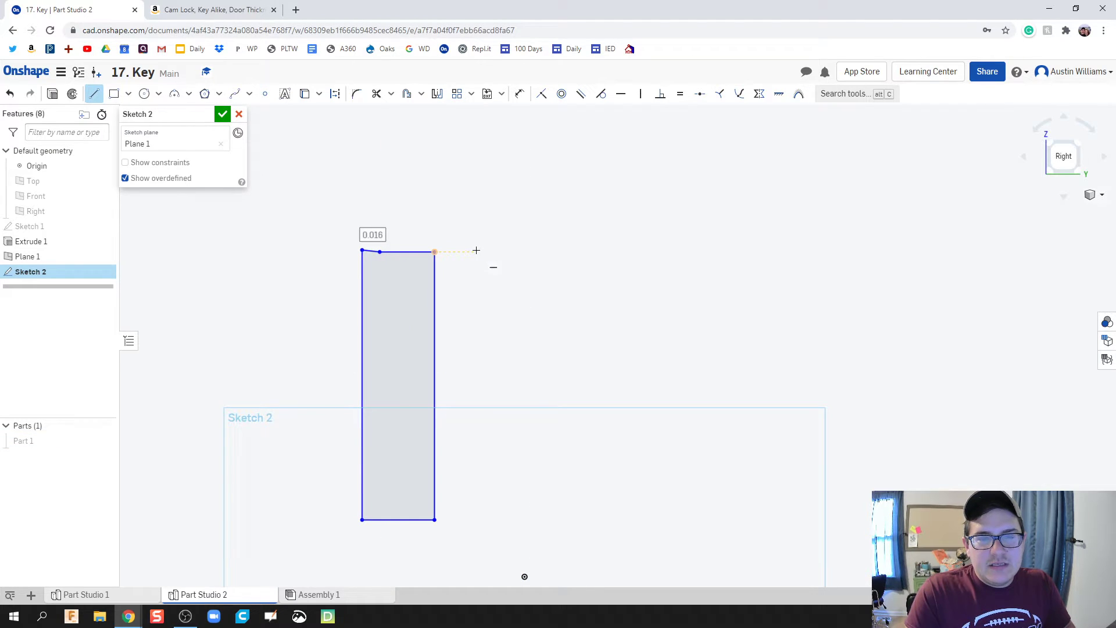
scroll(476, 250, up, 2)
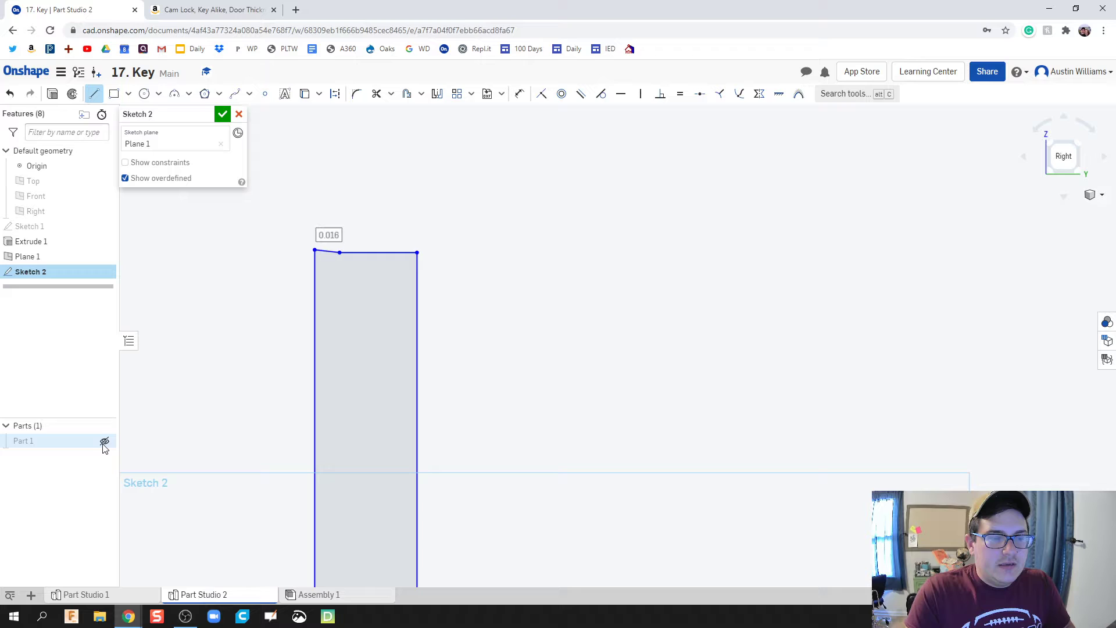
click(106, 442)
Sketch a second upright rectangle about 0.06 wide and 0.24 high, overlapping the blade section's right face level with the first rectangle.
click(421, 253)
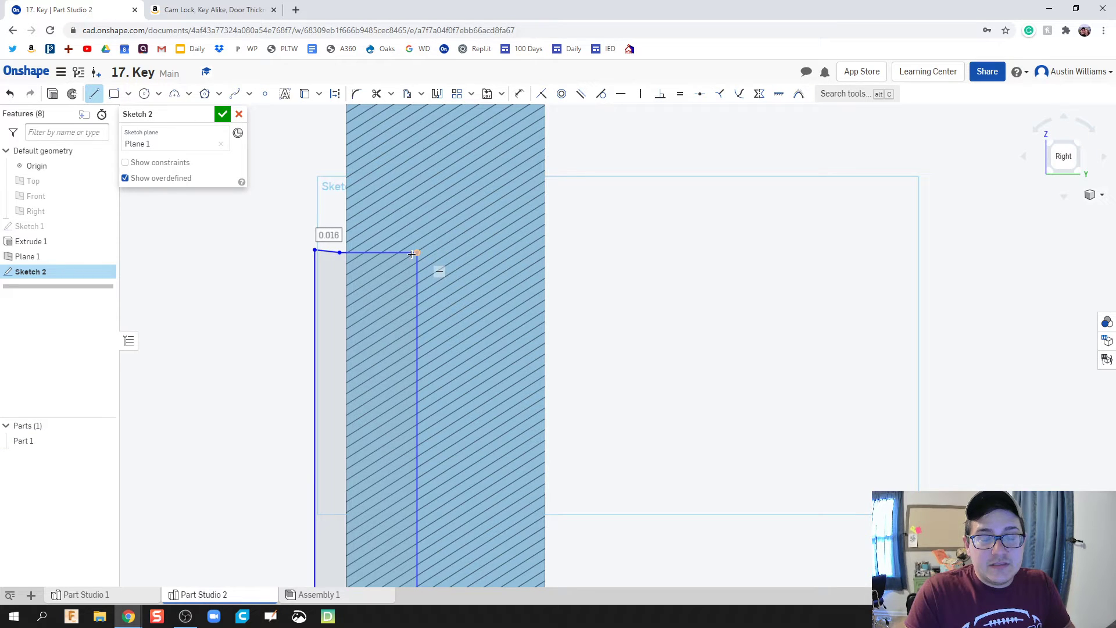
click(471, 253)
click(573, 249)
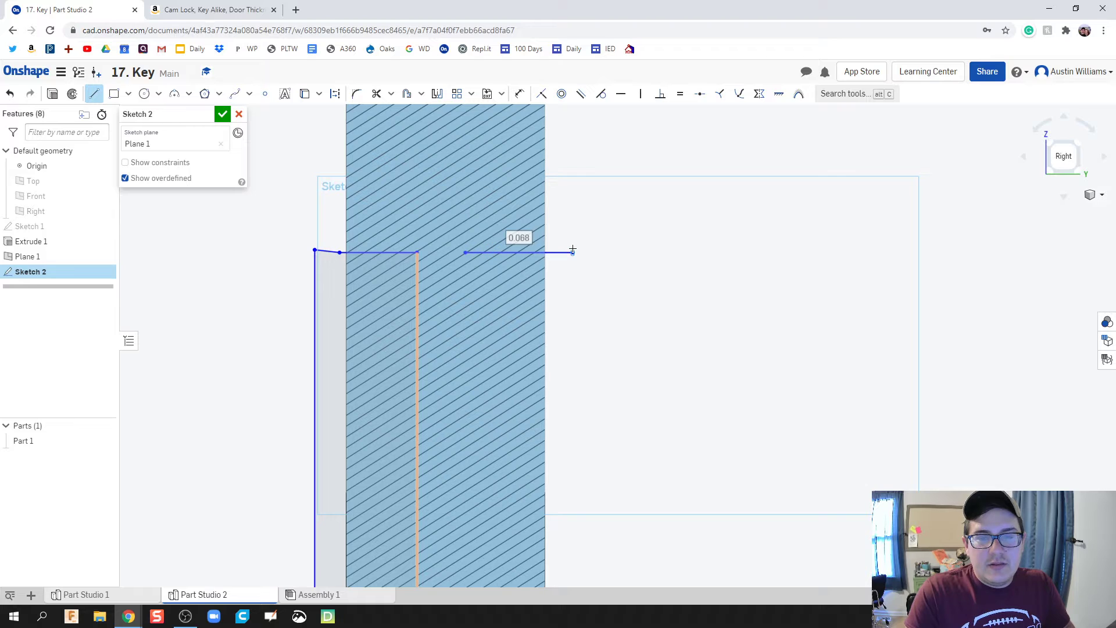
middle_drag(620, 431, 576, 245)
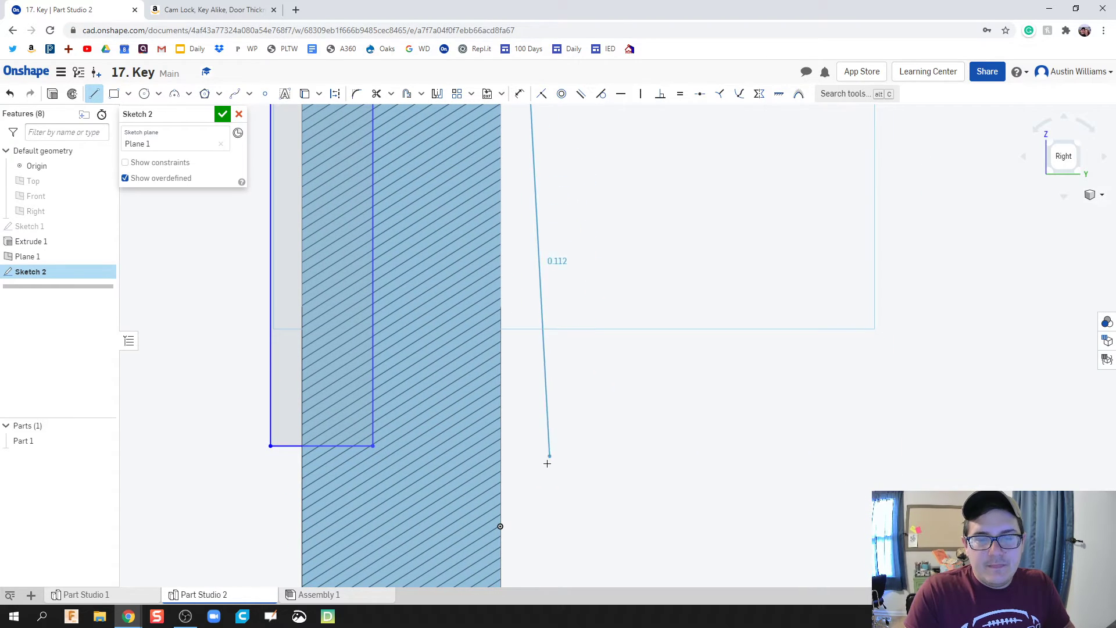
click(528, 447)
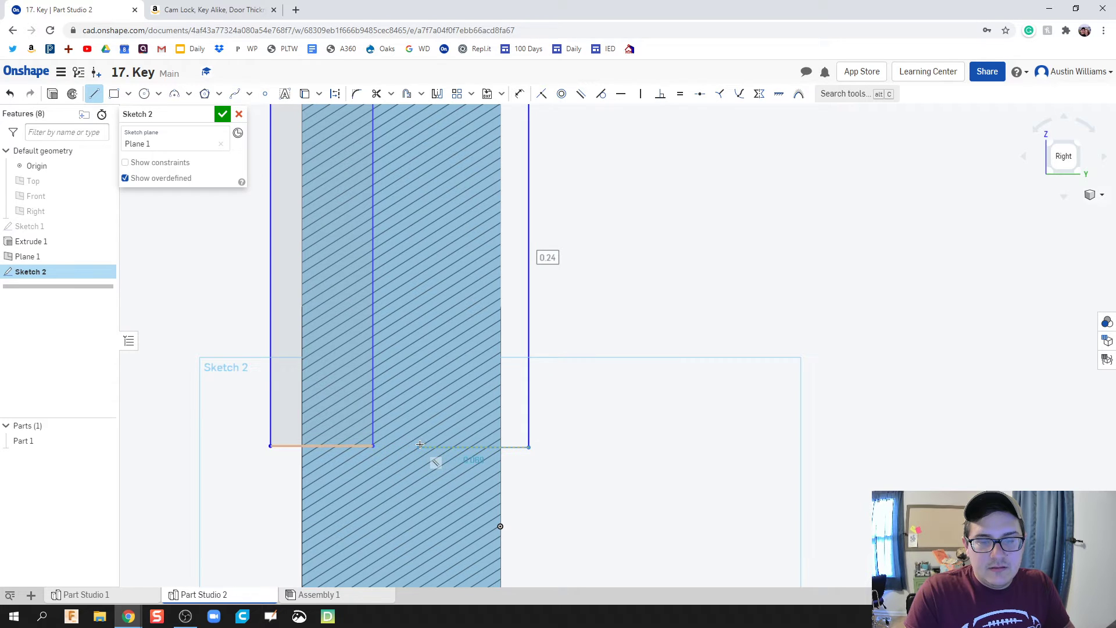
click(432, 444)
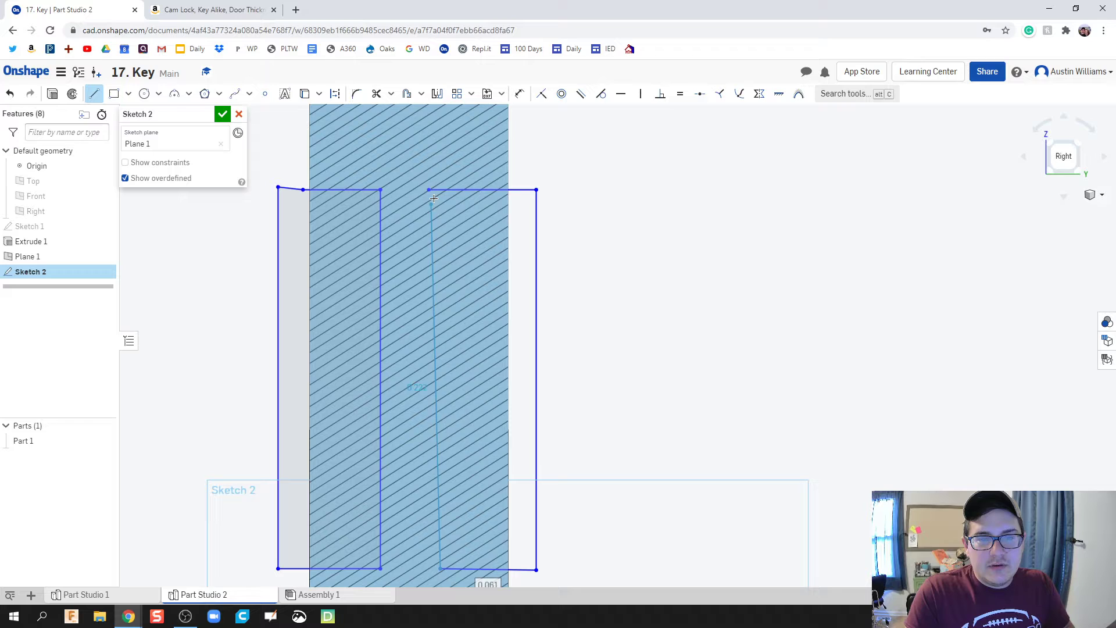
click(437, 191)
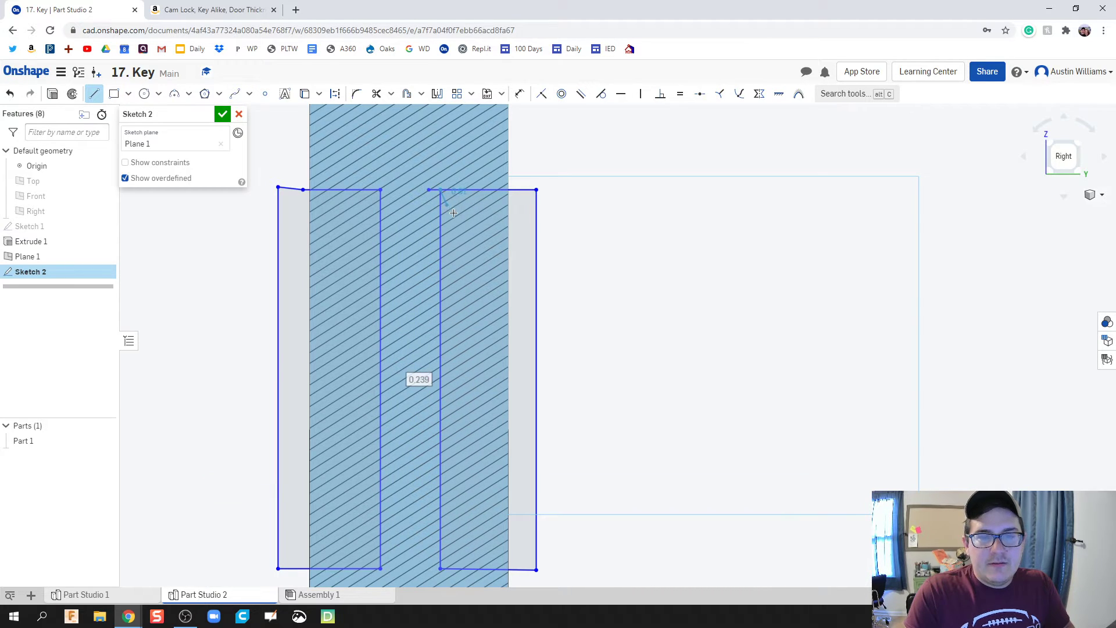
key(Escape)
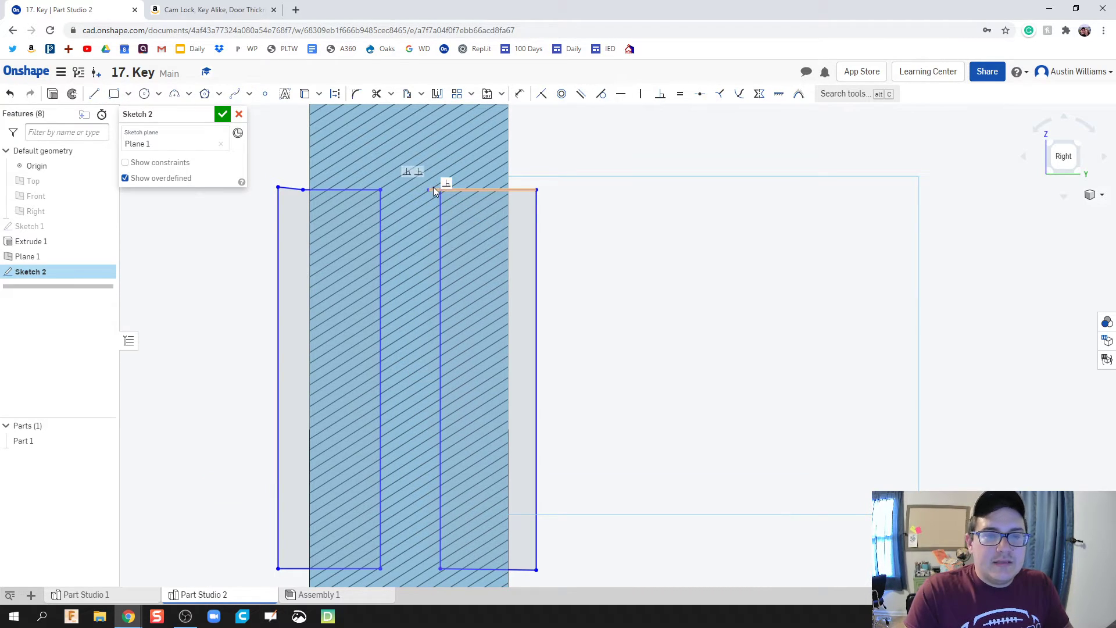
Trim the line stub that overshoots the upper inner corner of the second rectangle.
click(376, 94)
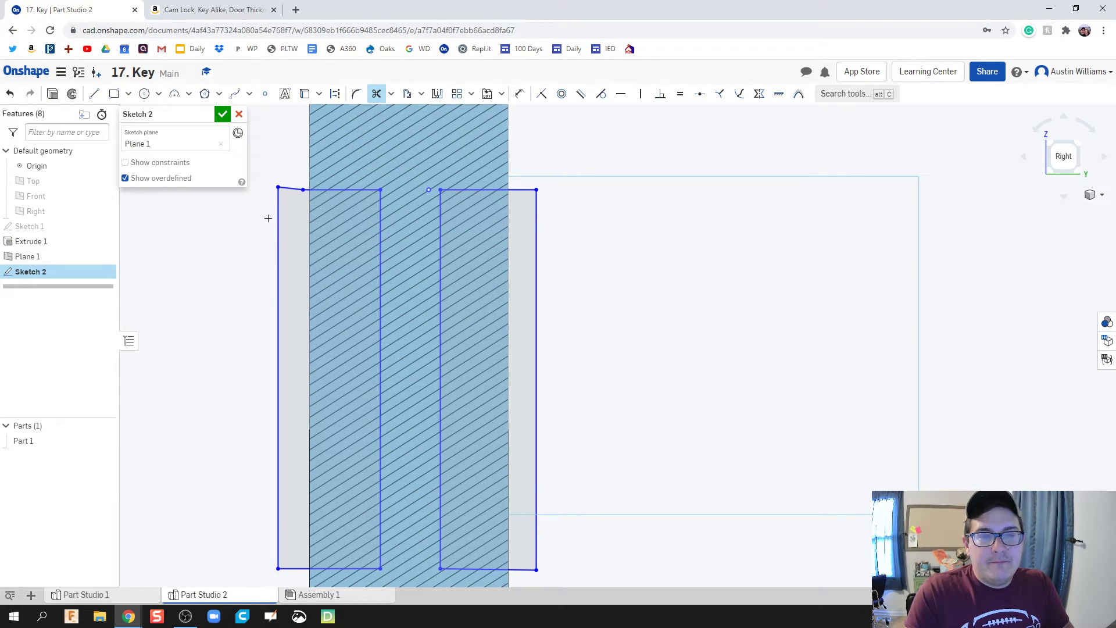
scroll(439, 178, down, 5)
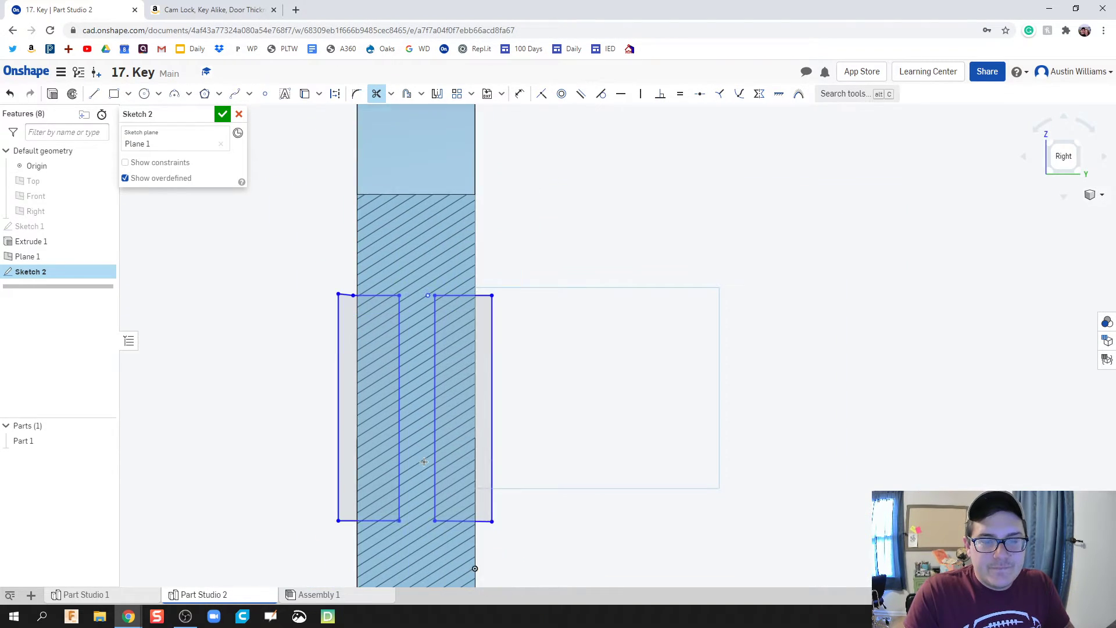
middle_drag(420, 250, 420, 104)
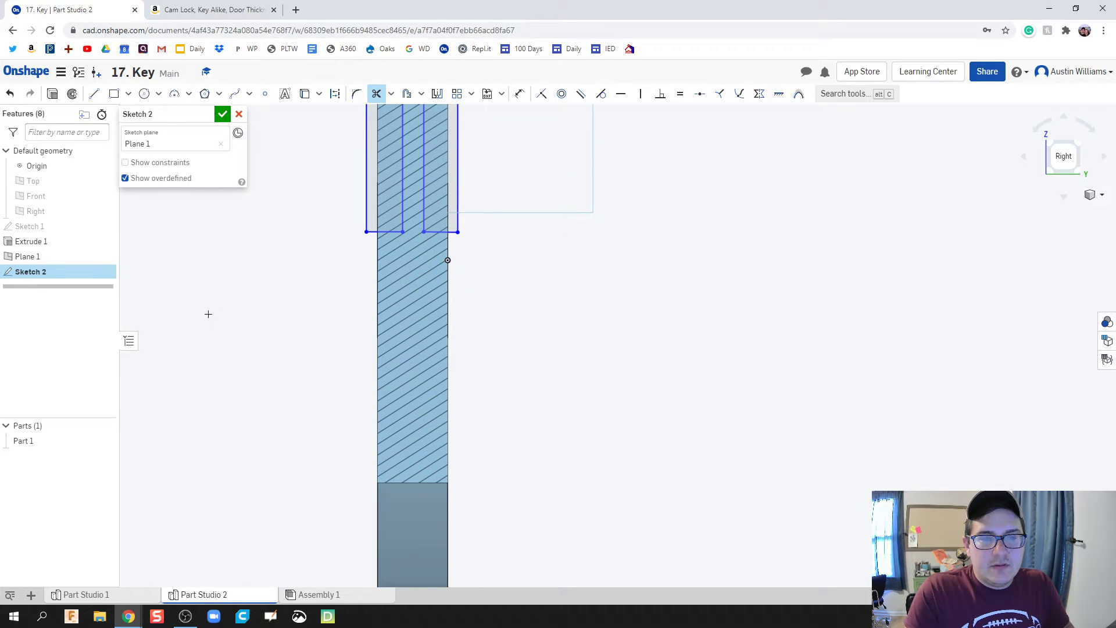
middle_drag(238, 298, 300, 353)
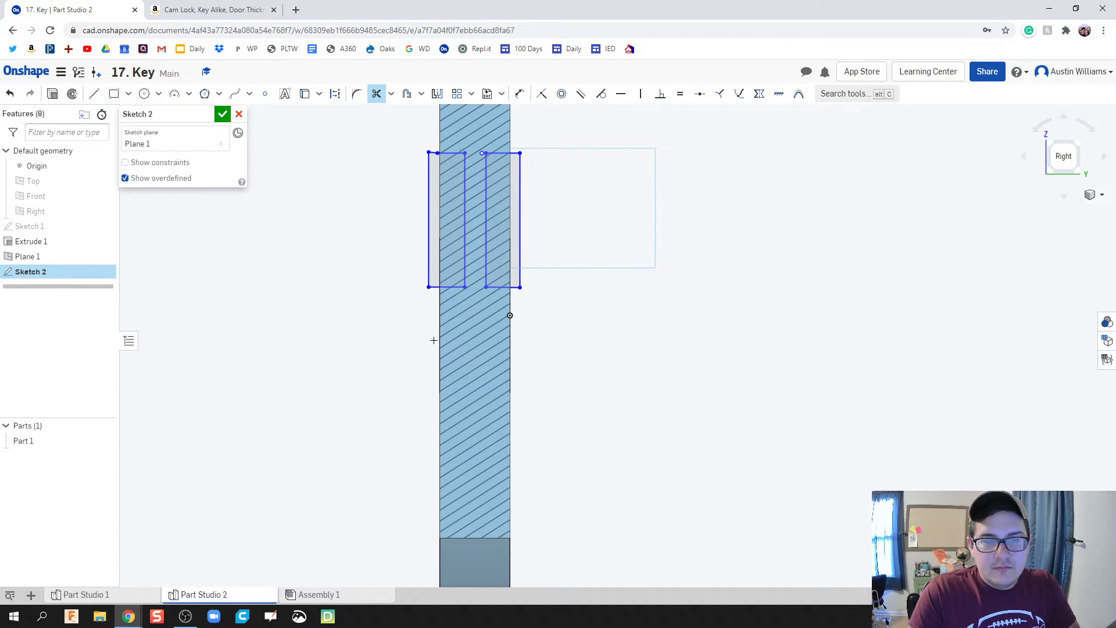
Sketch a third closed upright rectangle about 0.06 wide and 0.298 high, overlapping the blade section's left face below the origin.
key(l)
click(426, 332)
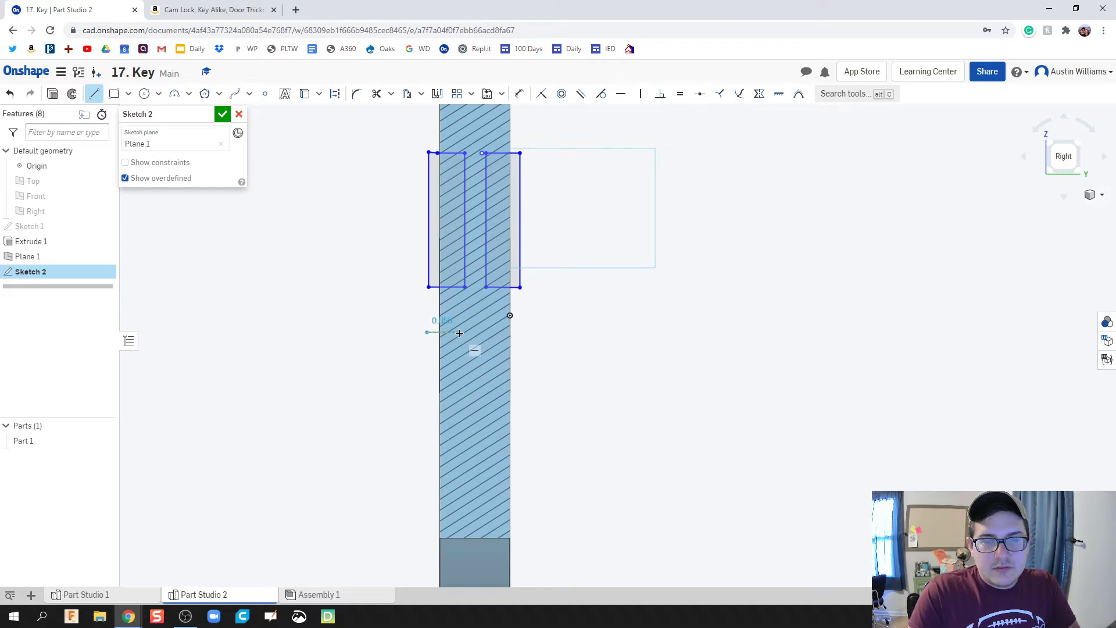
click(461, 333)
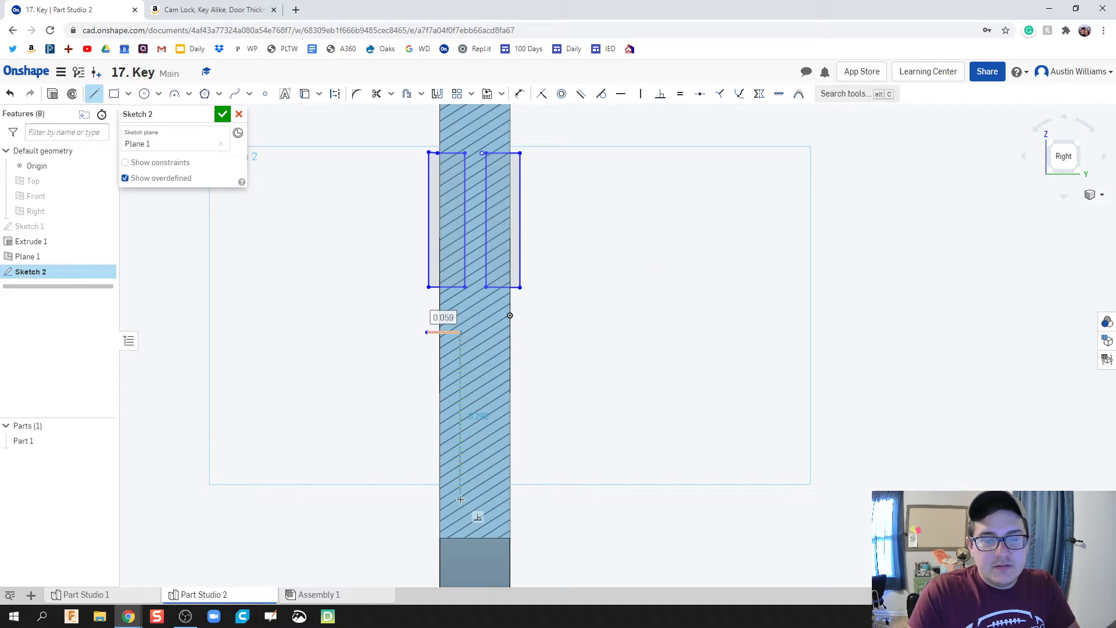
click(460, 499)
click(427, 499)
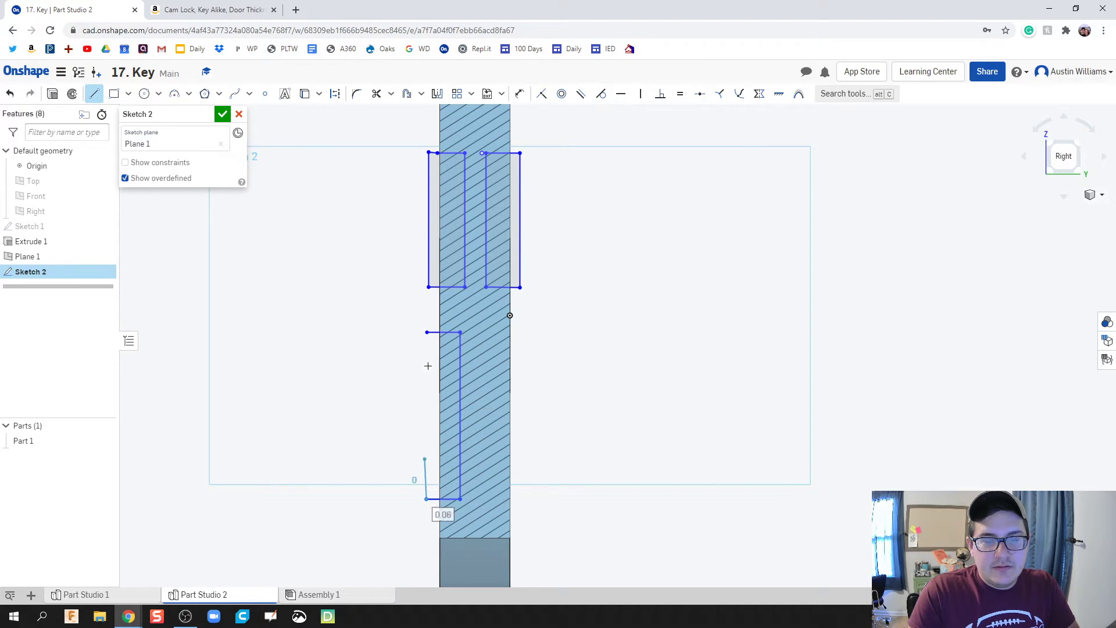
click(426, 332)
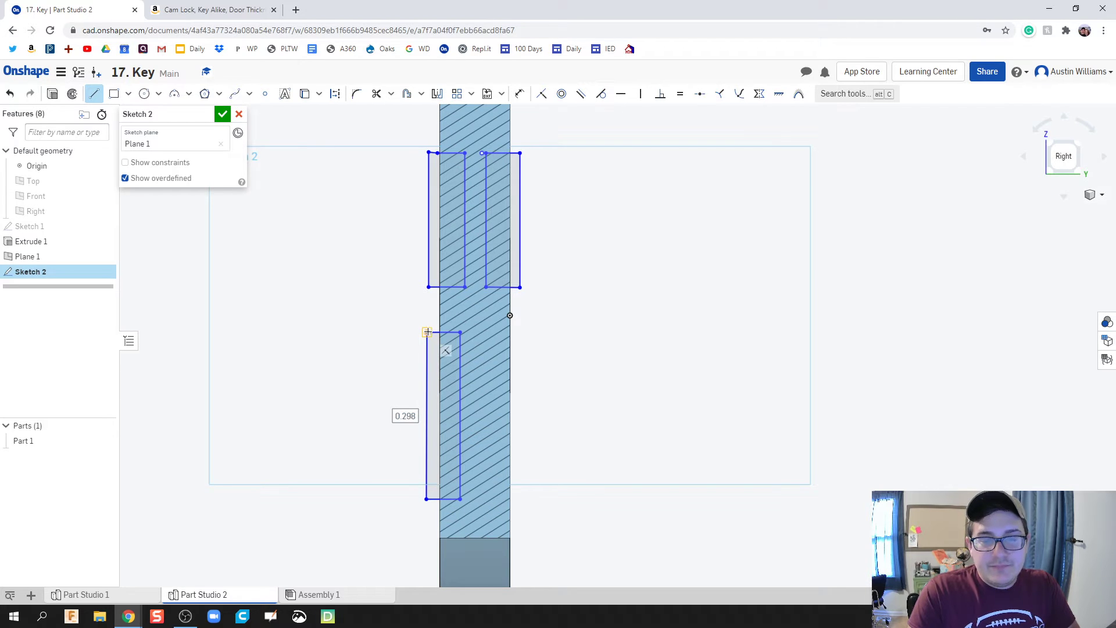
Sketch a fourth rectangle about 0.073 wide and 0.295 high over the blade section's right face, level with the third, and finish the sketch.
click(527, 331)
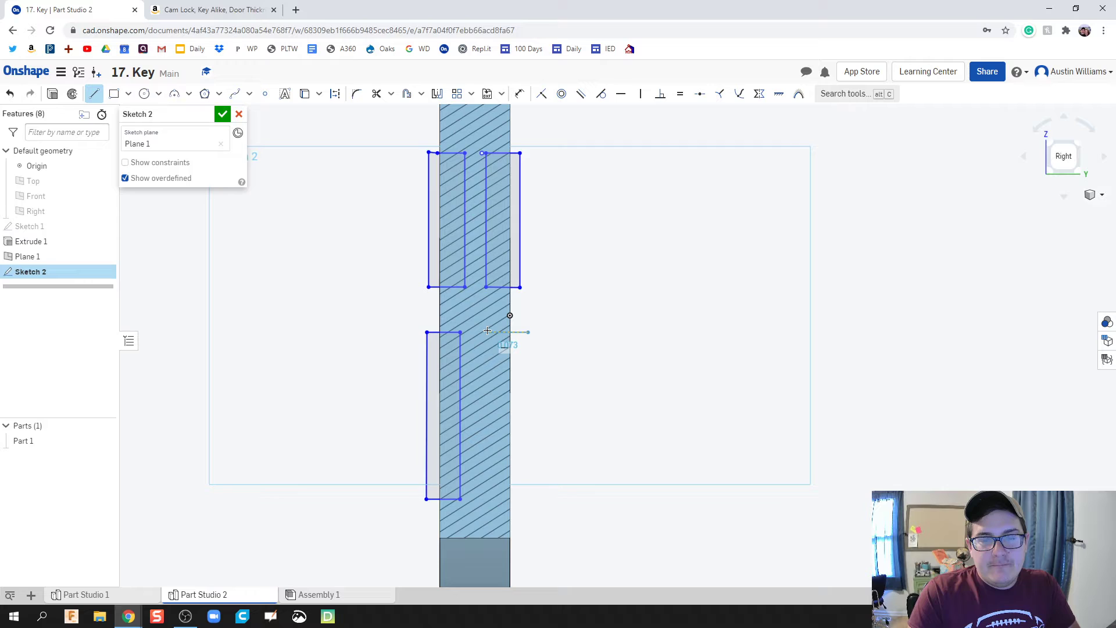
click(487, 332)
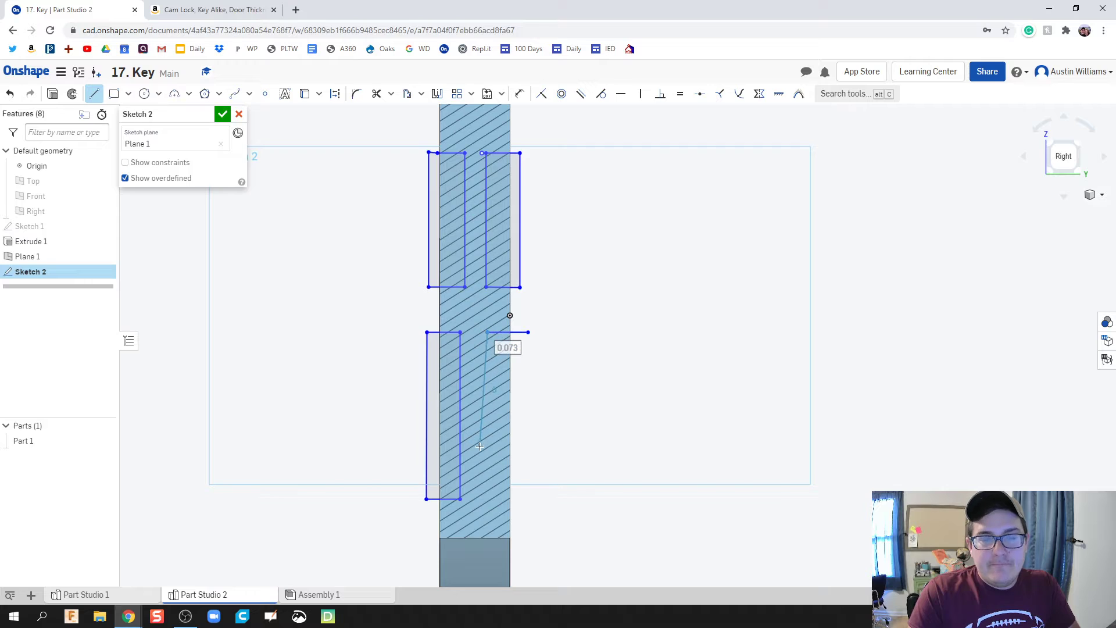
click(488, 497)
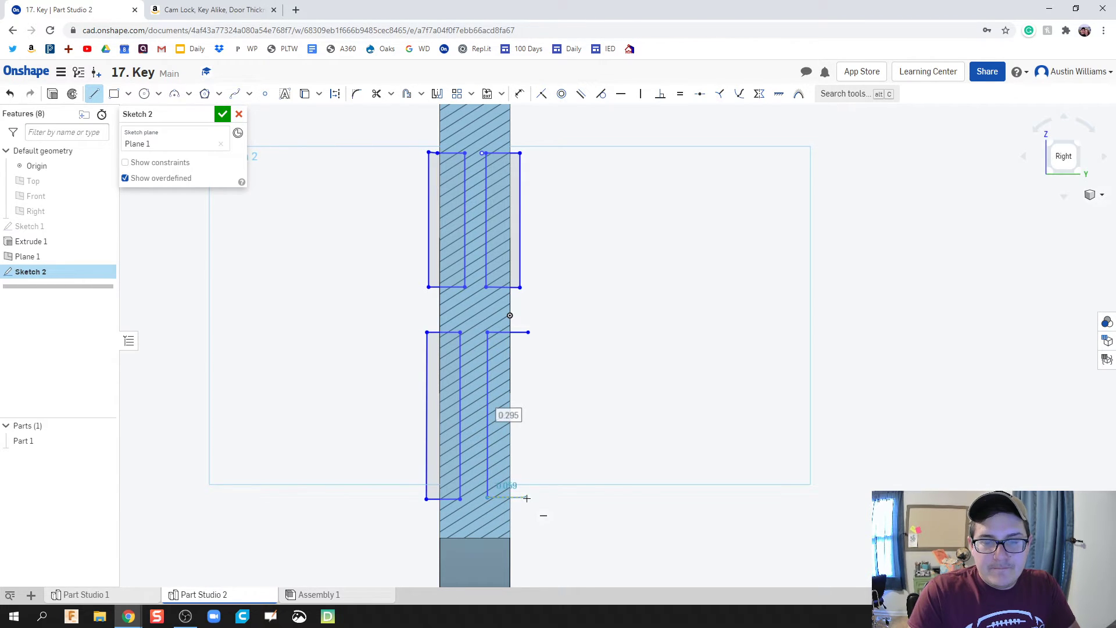
click(527, 497)
click(527, 333)
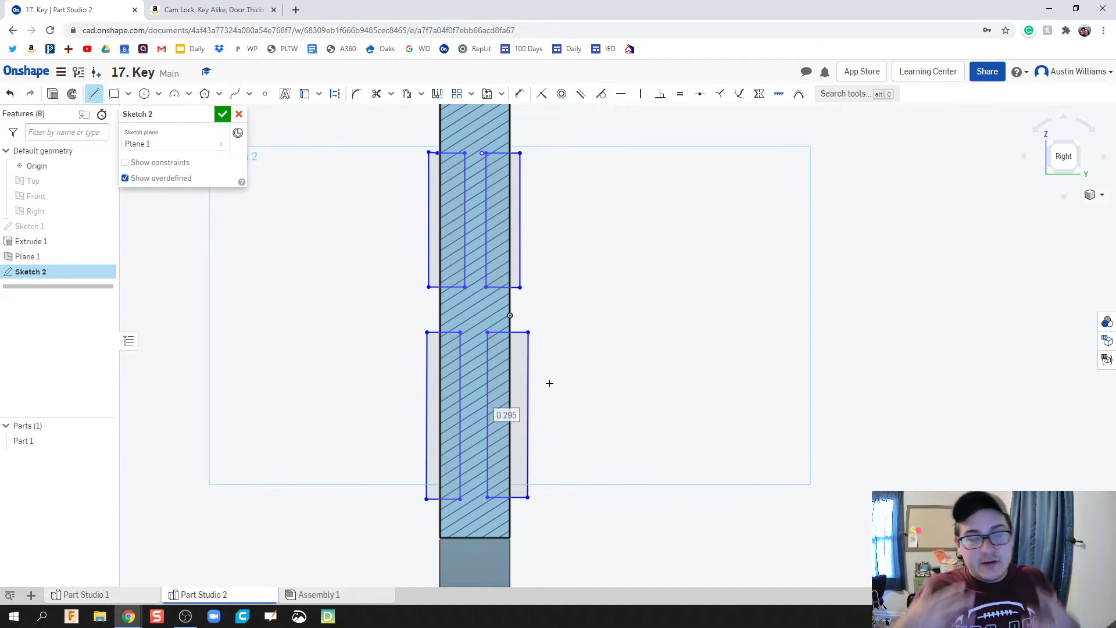
scroll(543, 381, down, 4)
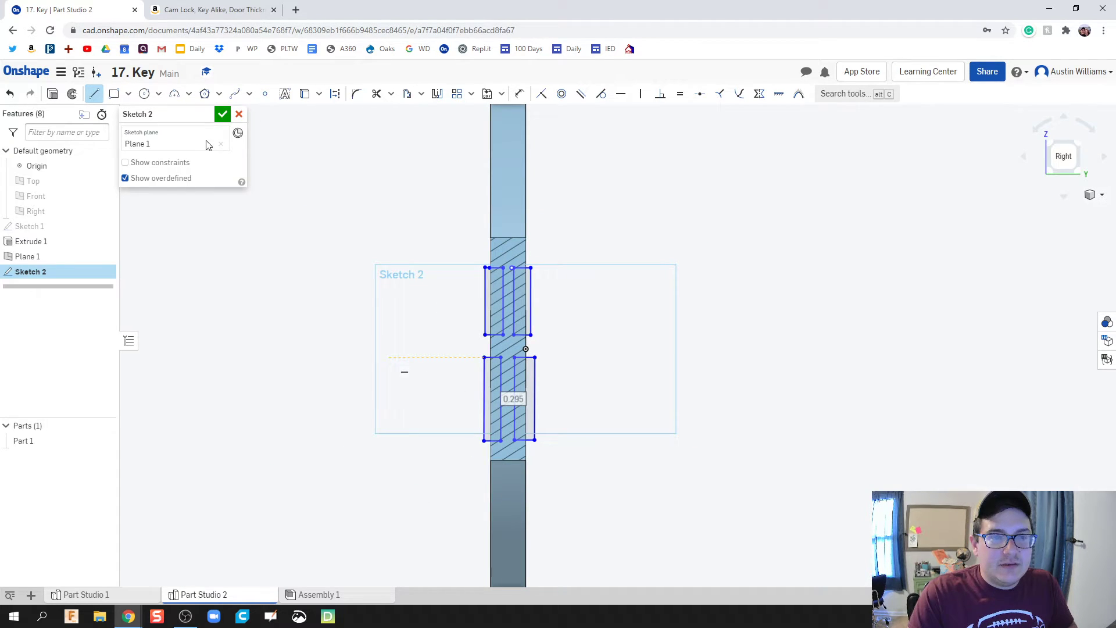
click(225, 114)
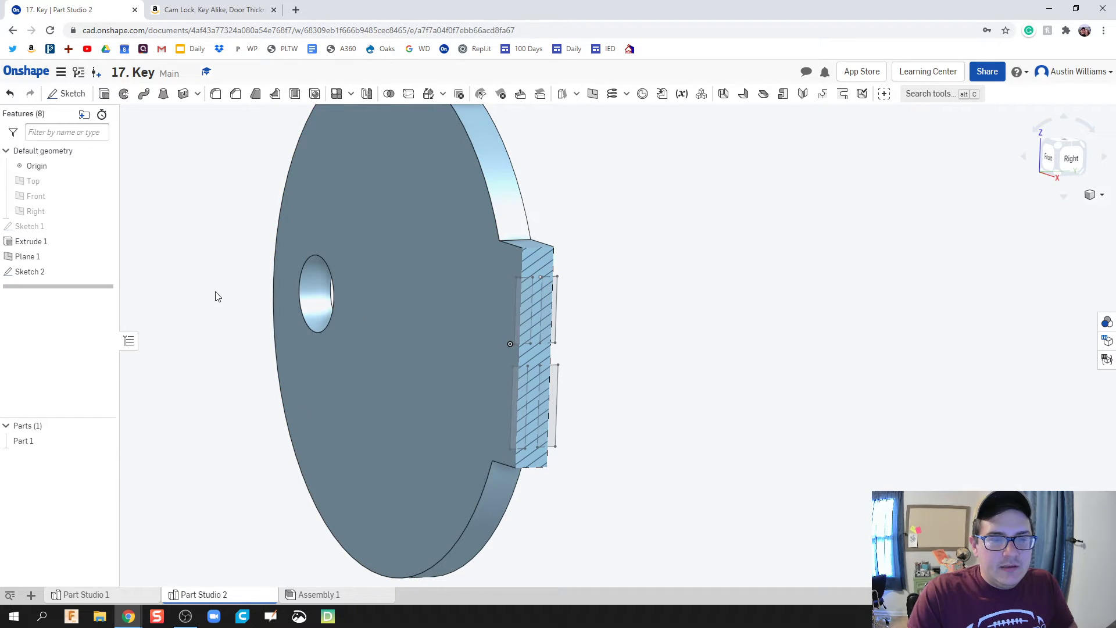
Turn off the section view, return to an isometric view of the whole key and hide the offset plane.
scroll(342, 385, down, 5)
key(Right)
key(Right)
key(Right)
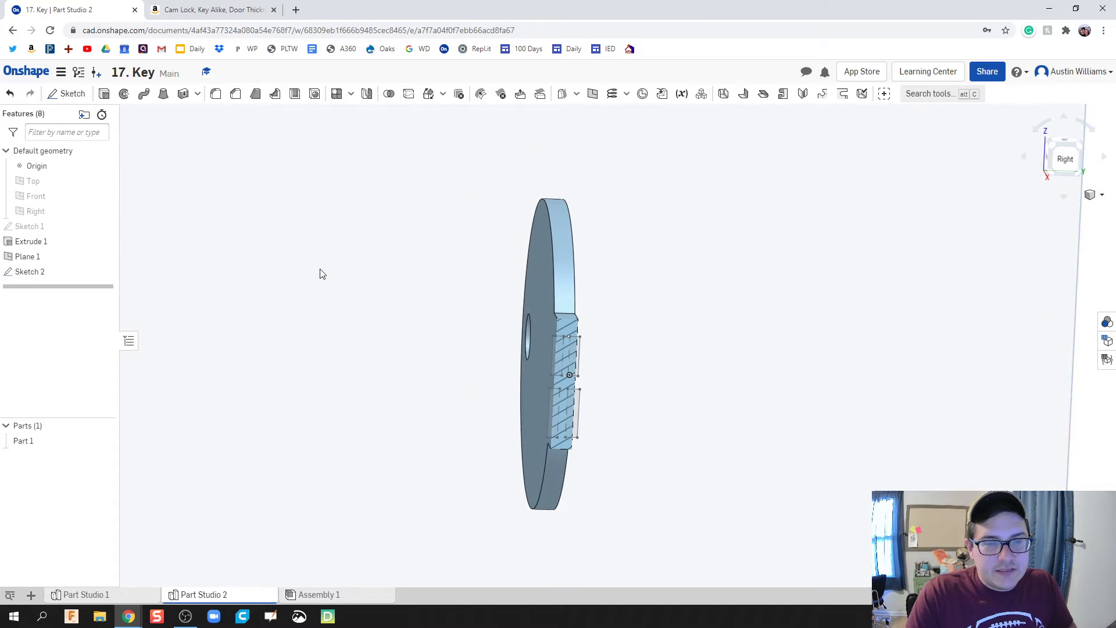
right_click(321, 273)
click(376, 360)
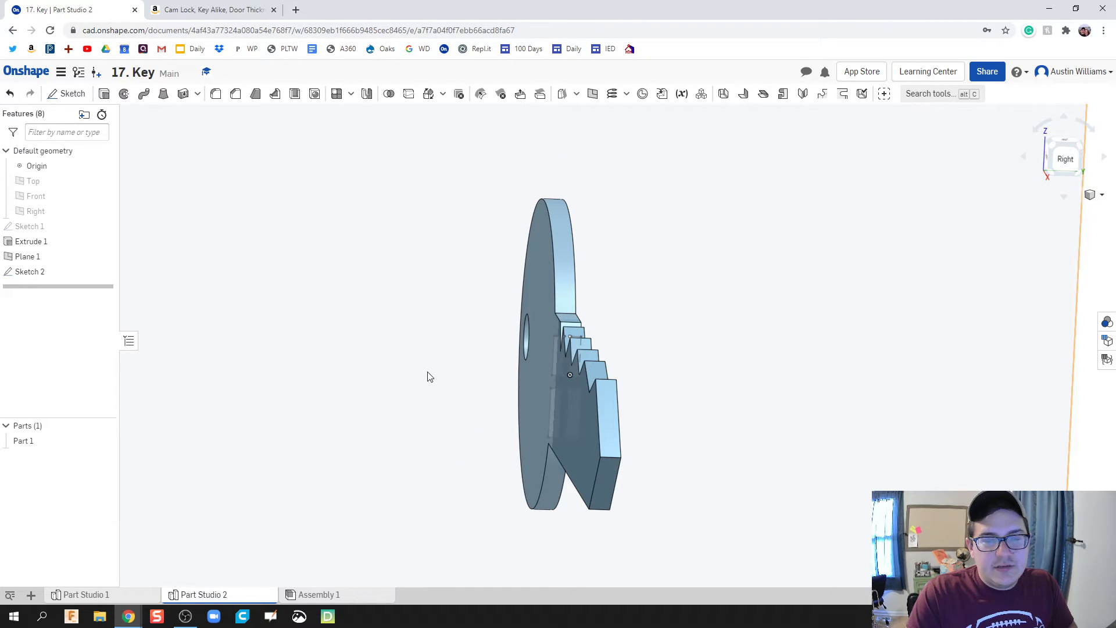
key(shift+7)
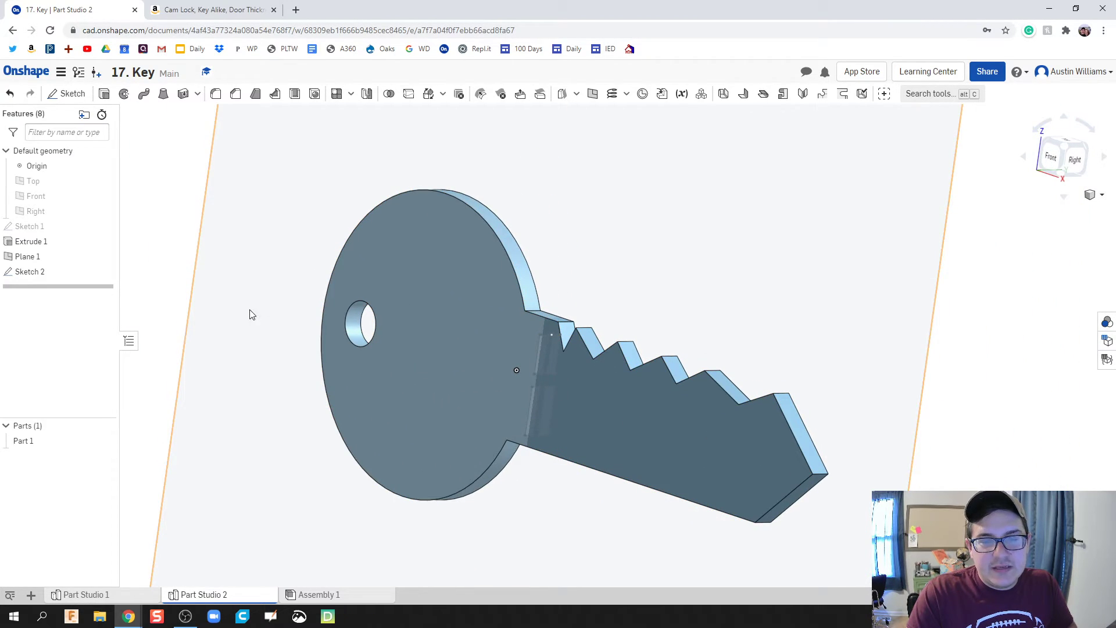
click(110, 256)
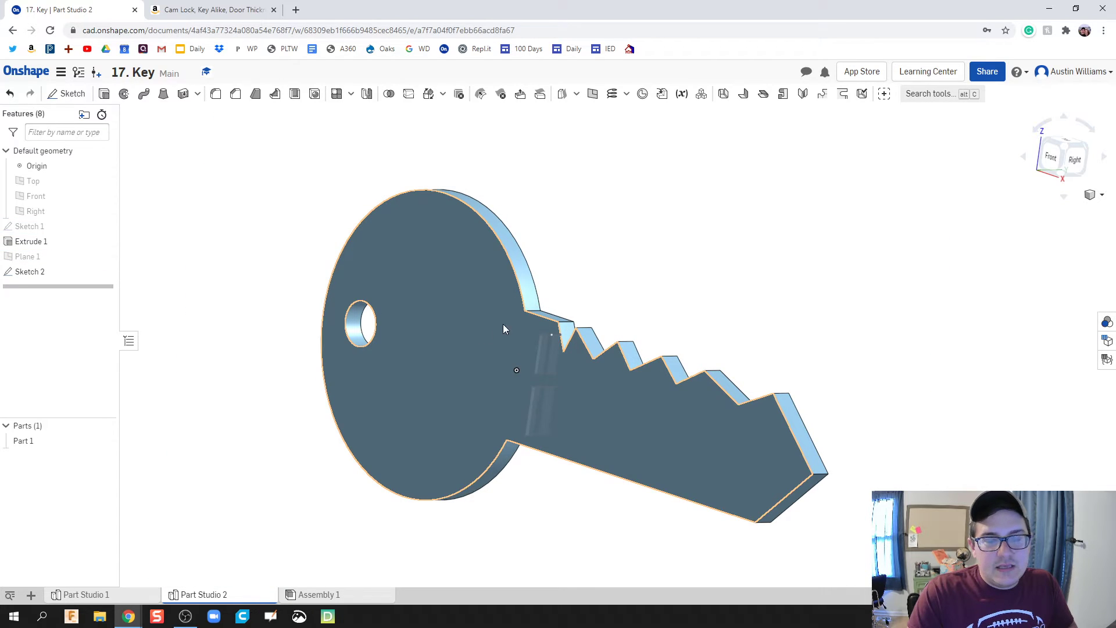
Start an extrusion of all four groove rectangles, hiding the key body only while selecting them.
scroll(546, 359, up, 5)
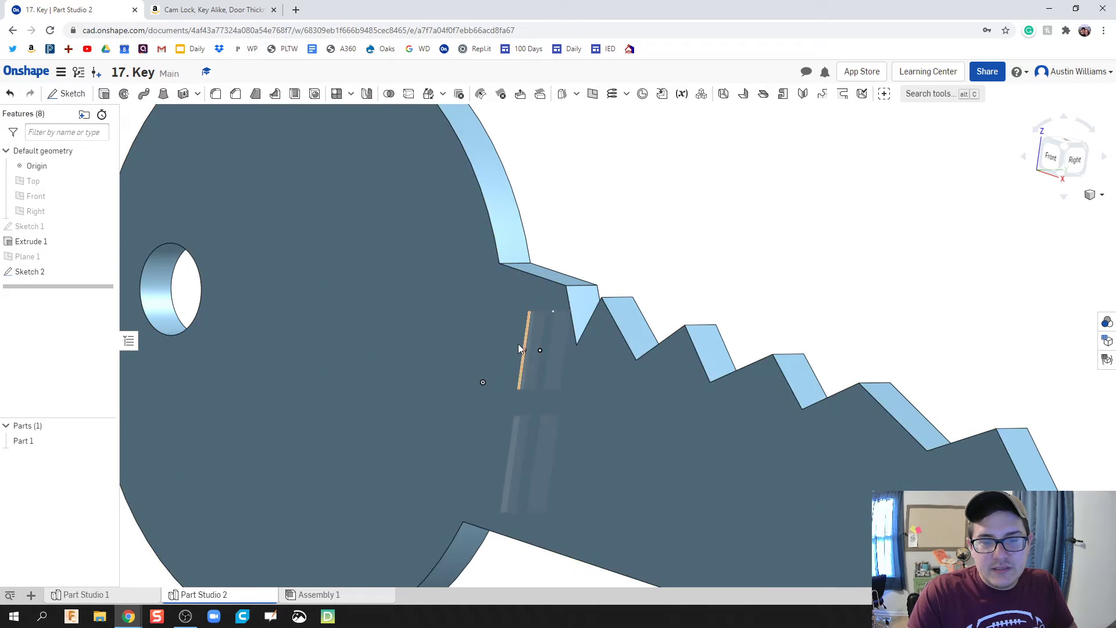
scroll(512, 372, down, 4)
scroll(503, 384, down, 2)
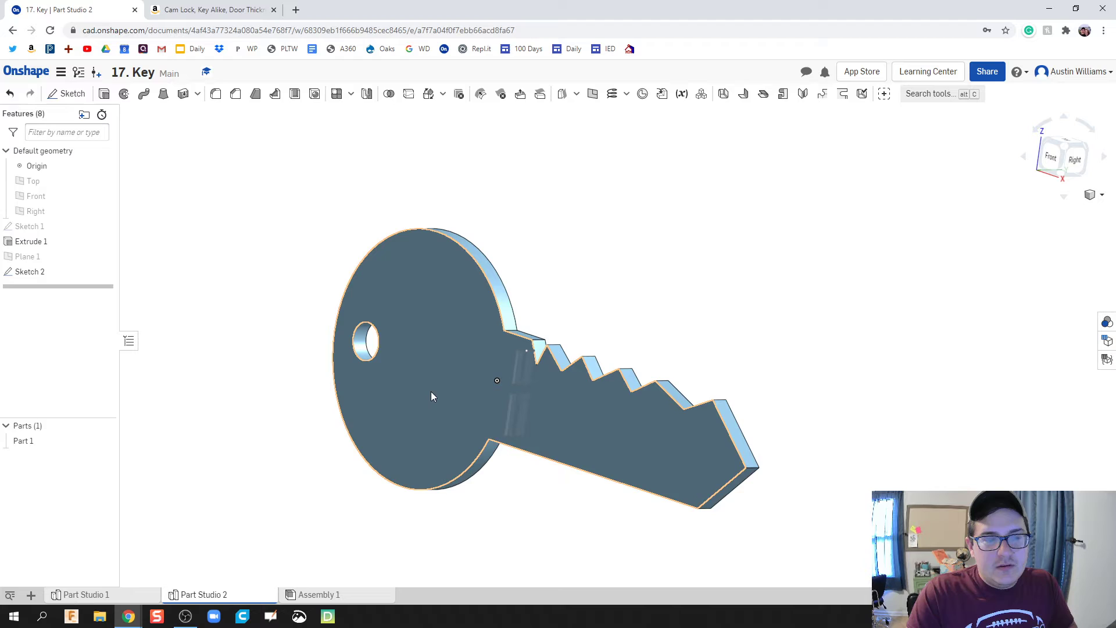
click(104, 95)
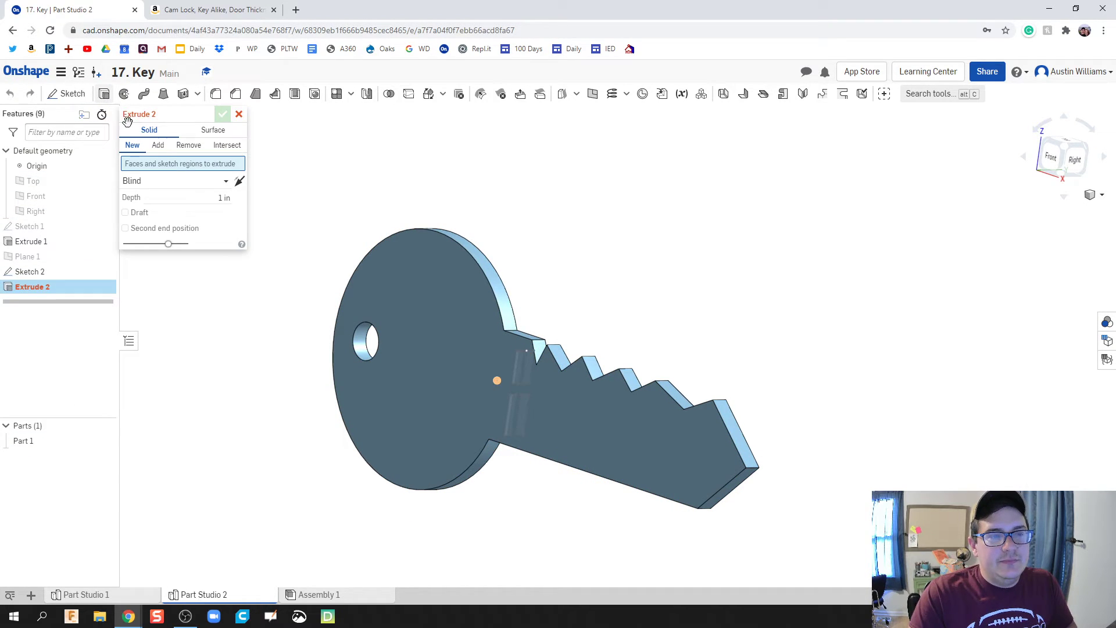
click(108, 441)
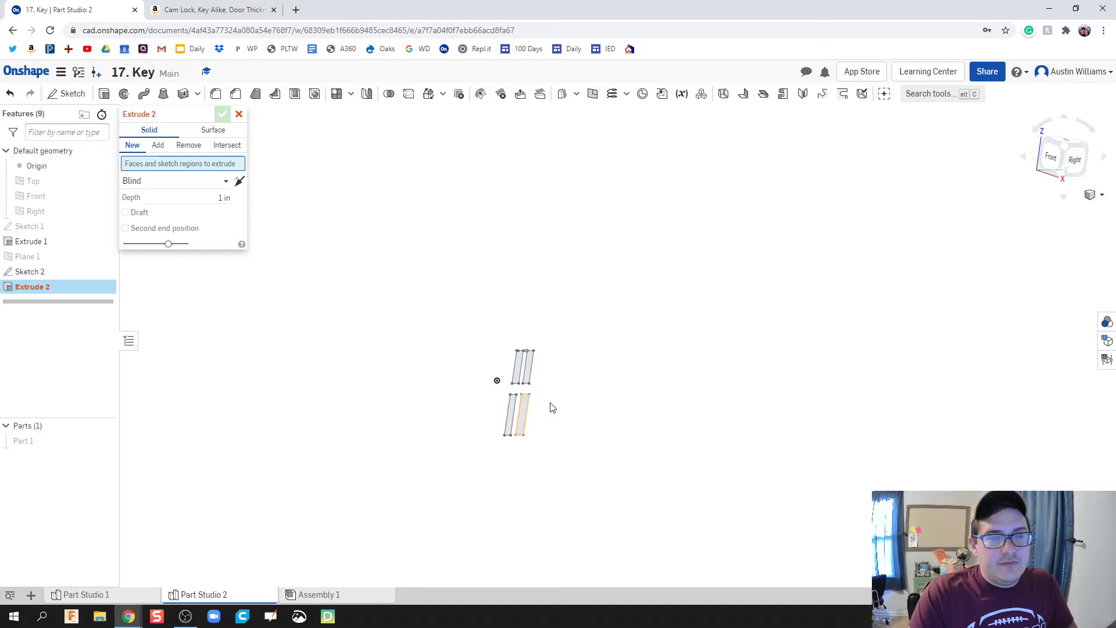
click(535, 318)
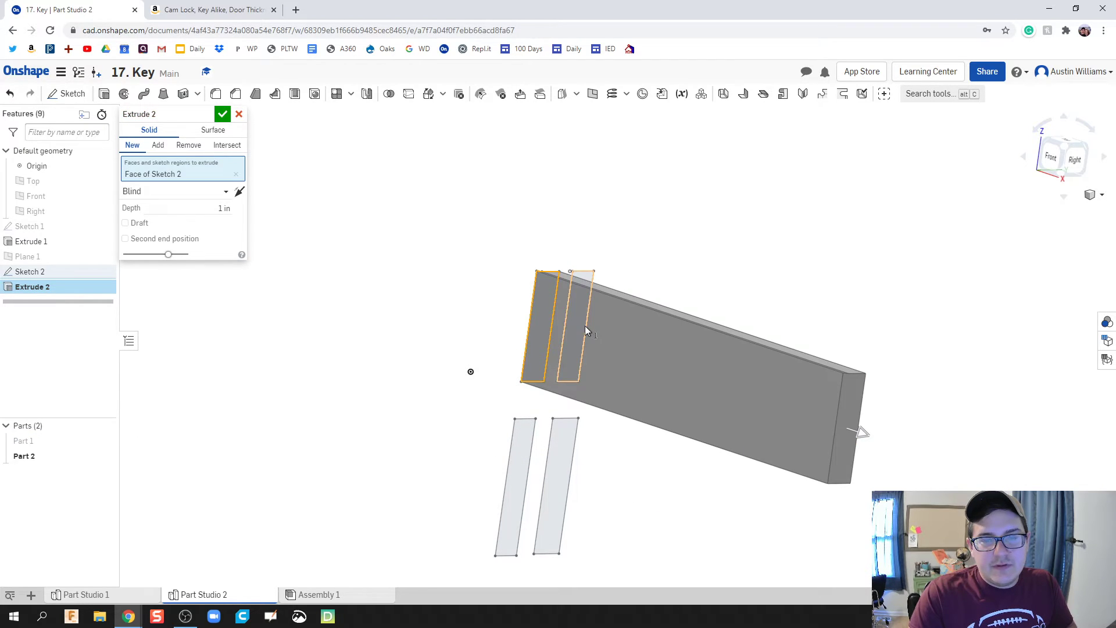
click(584, 325)
click(548, 468)
click(511, 462)
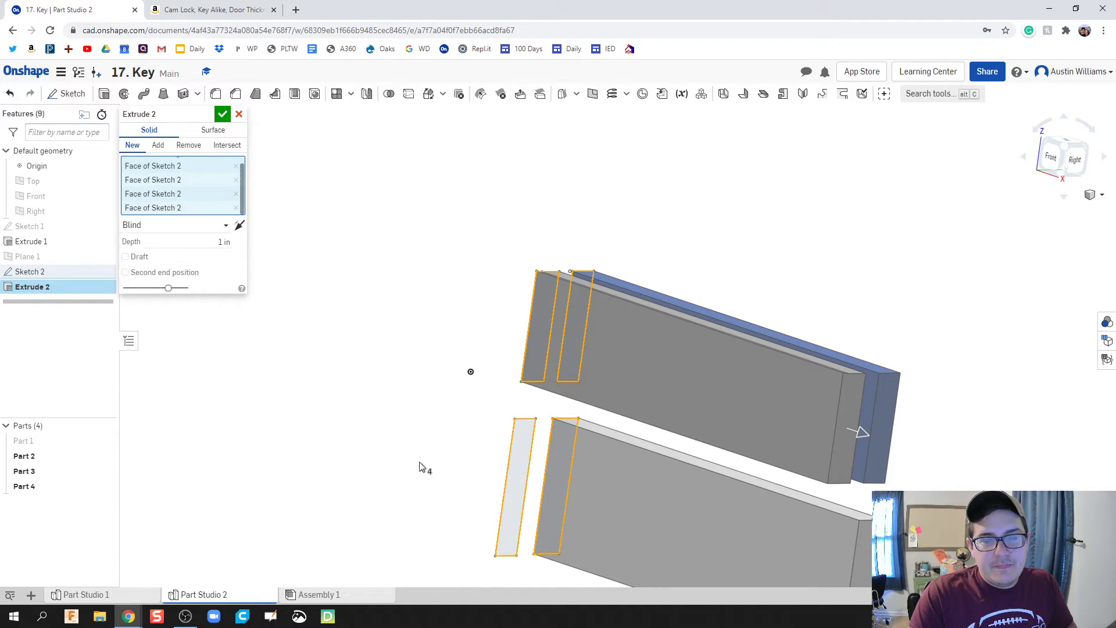
click(104, 443)
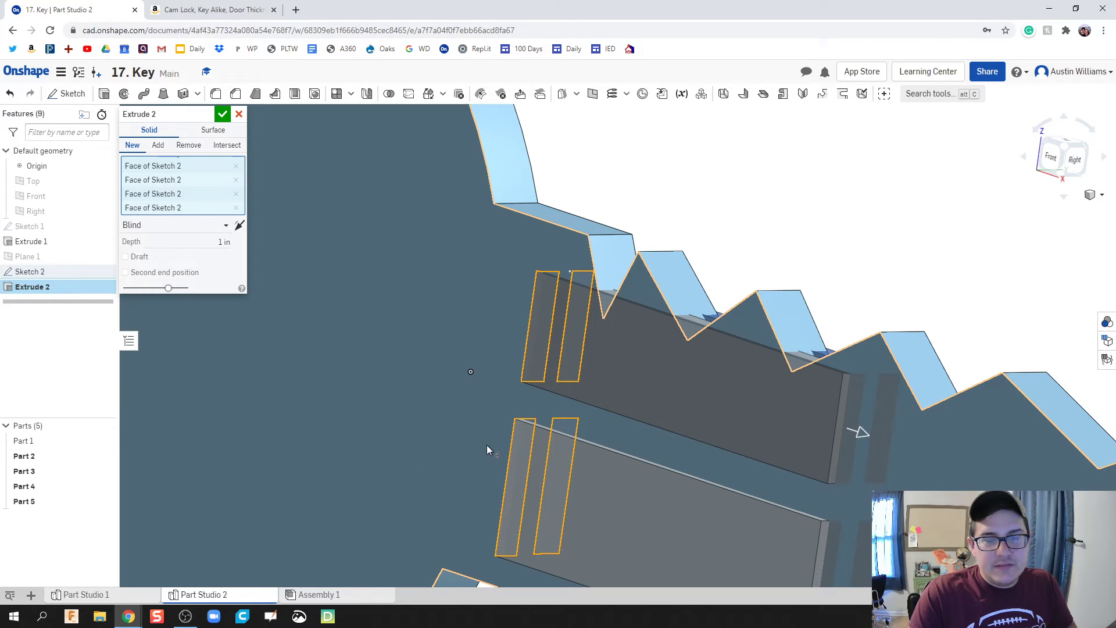
Make the extrusion remove material from the key body, directed past the blade tip with a depth of 2.921 in, and accept it.
scroll(489, 437, down, 3)
scroll(490, 435, down, 5)
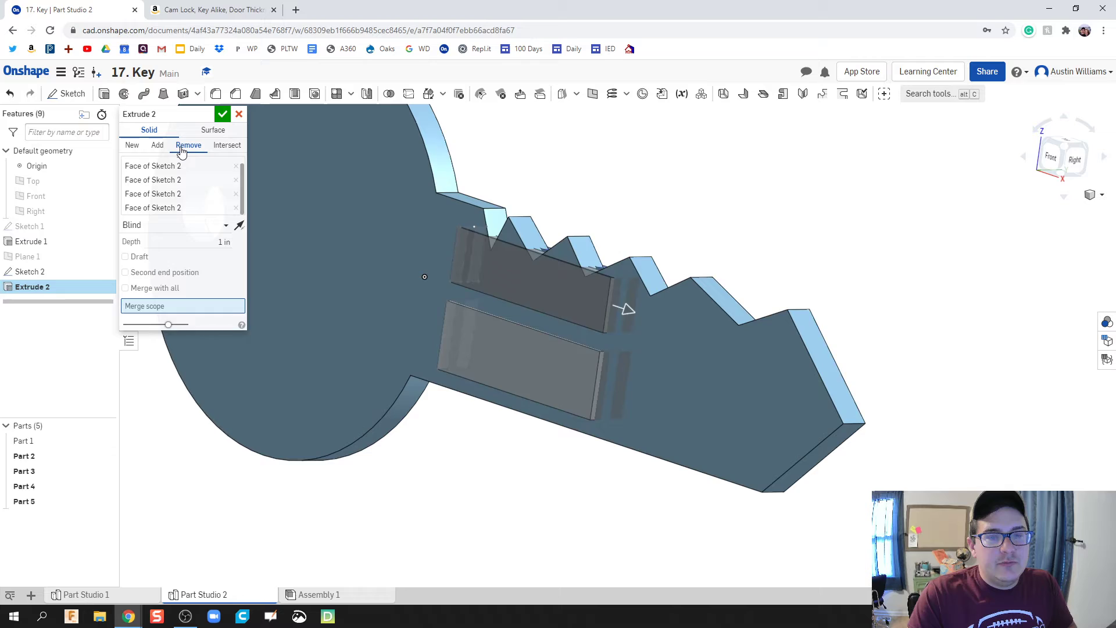
click(406, 268)
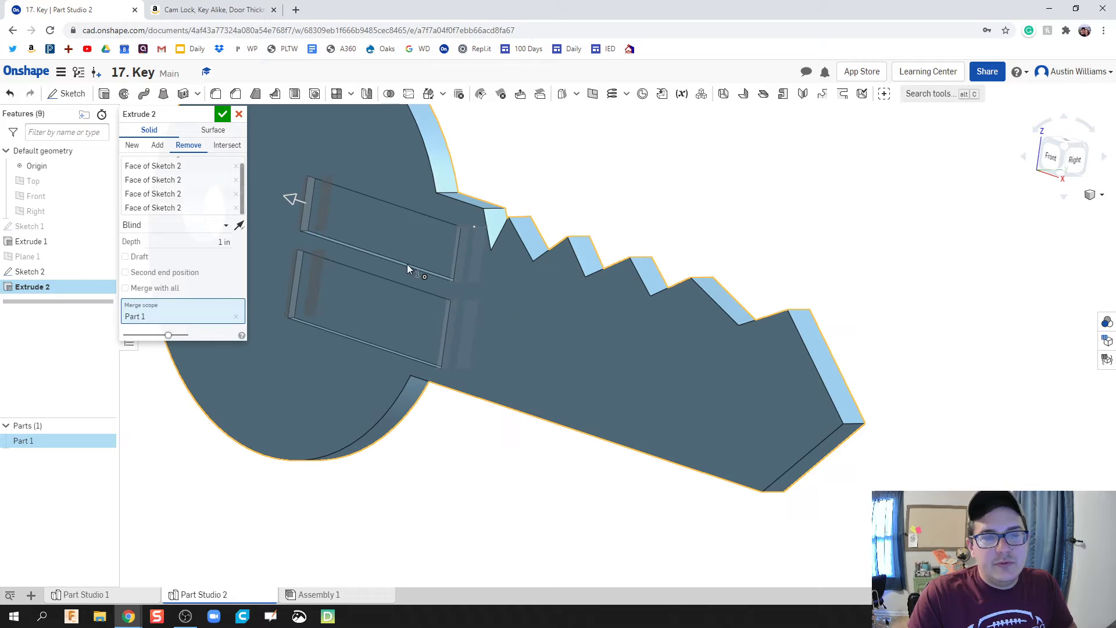
click(239, 226)
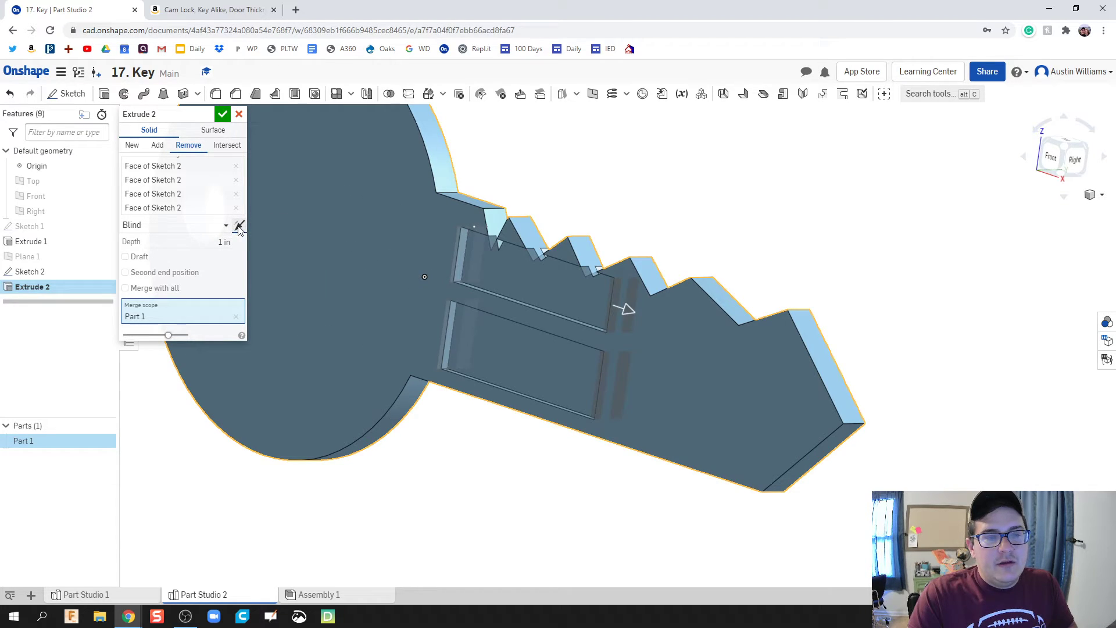
drag(628, 314, 922, 422)
key(shift+4)
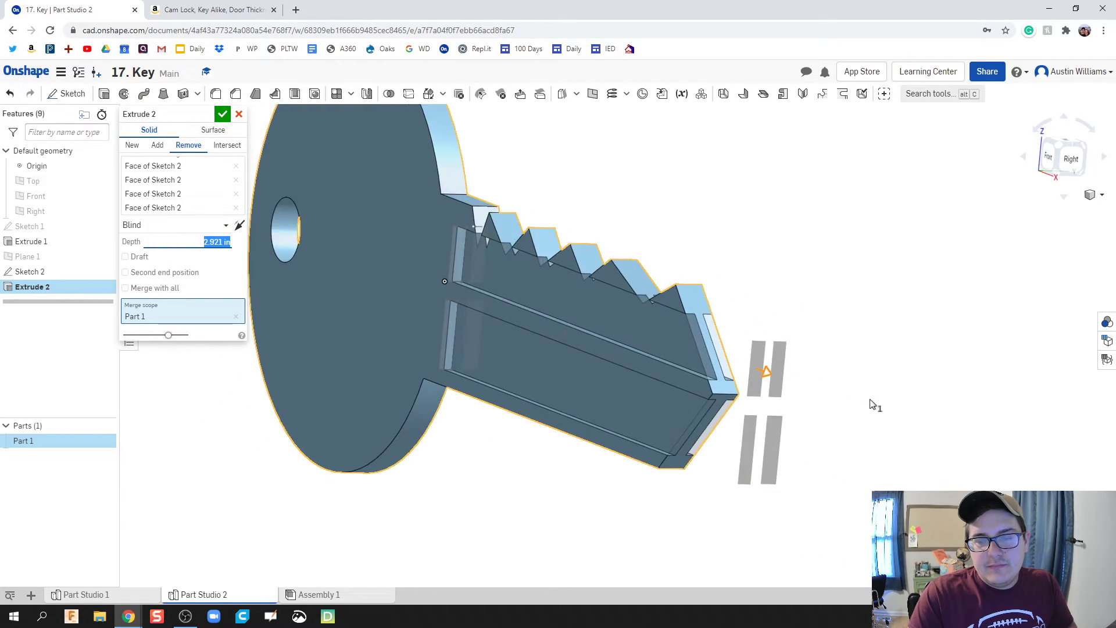
right_drag(885, 405, 909, 409)
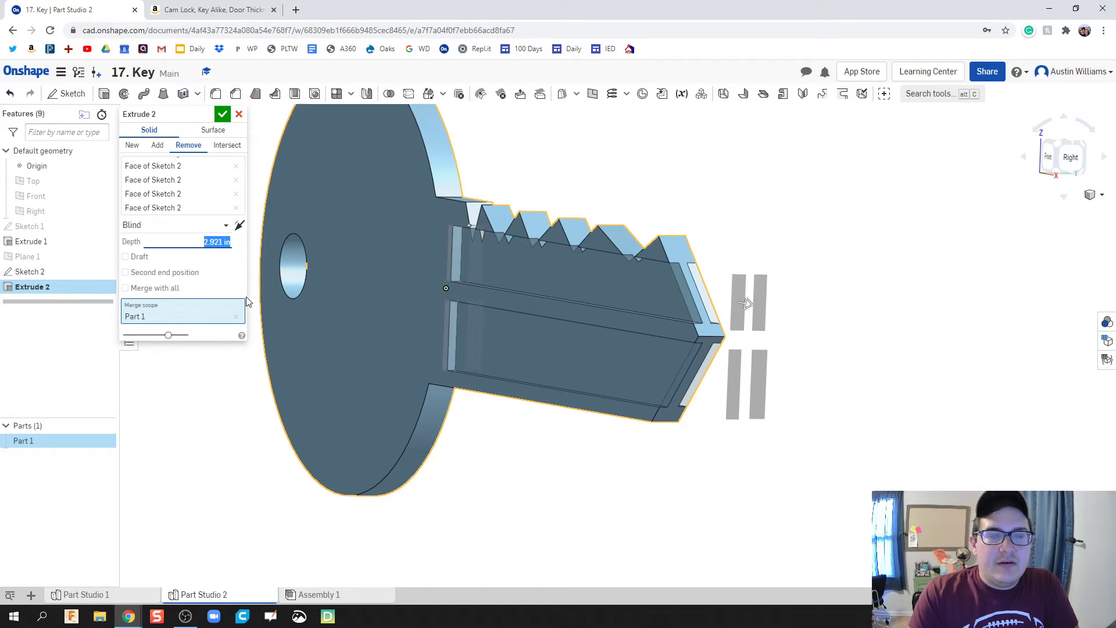
click(223, 114)
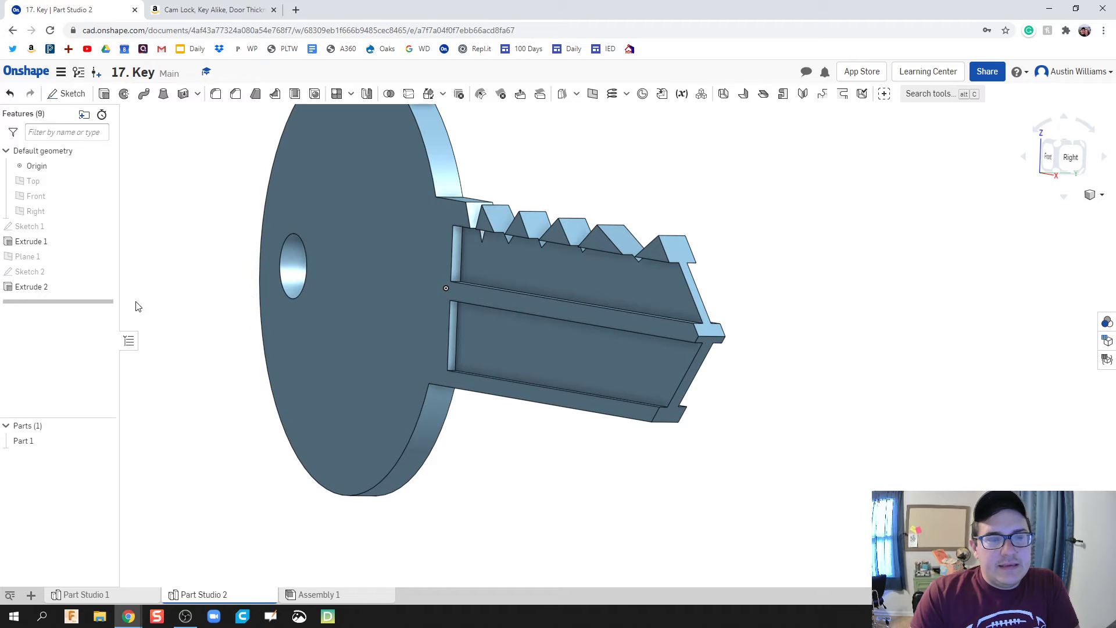
Reopen the groove sketch normal to its plane and draw a horizontal line about 0.163 long across both upper rectangles.
double_click(34, 275)
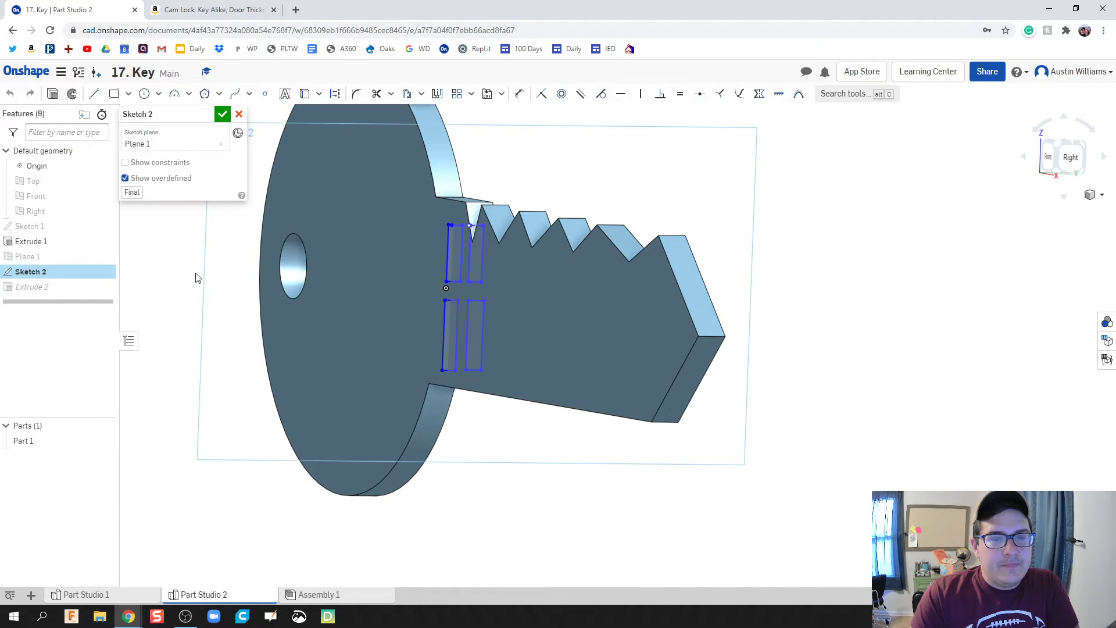
right_click(227, 292)
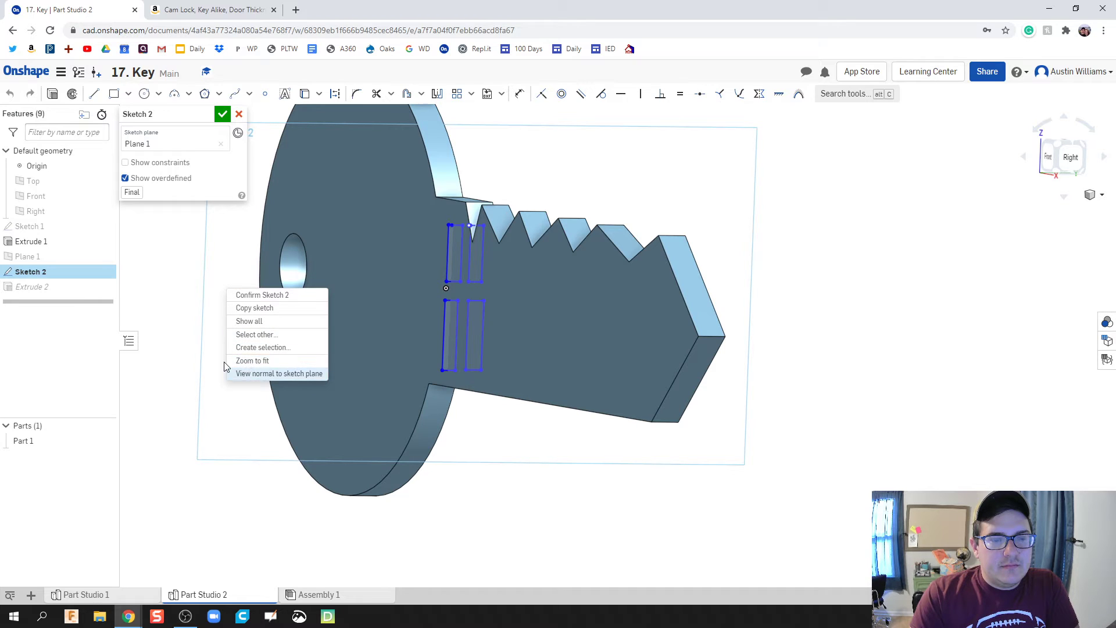
click(273, 374)
scroll(583, 291, up, 5)
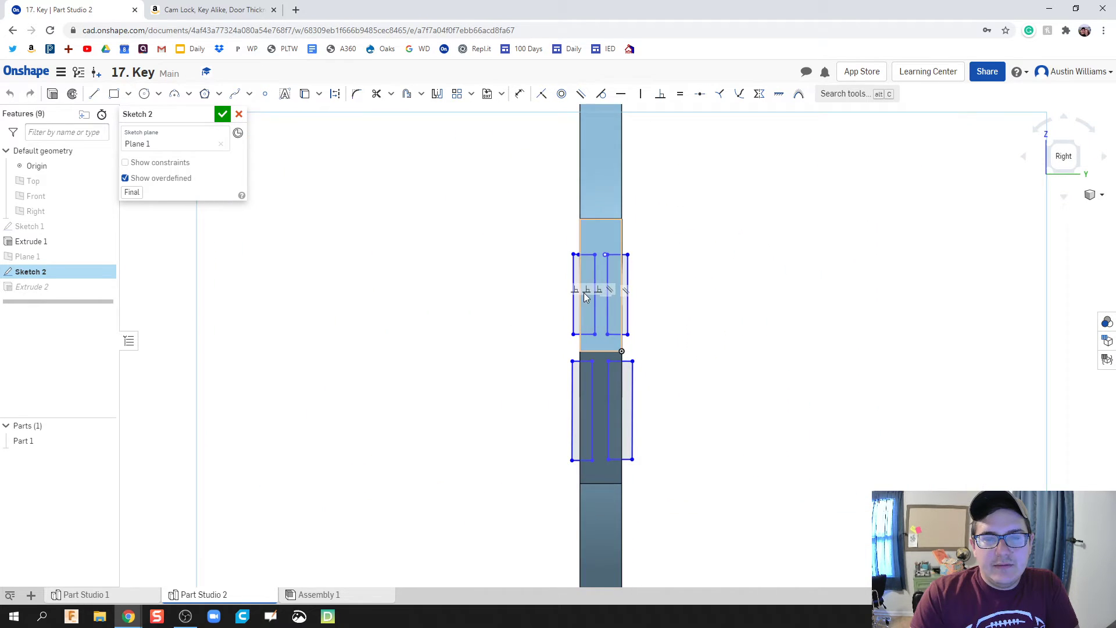
scroll(576, 273, up, 1)
key(l)
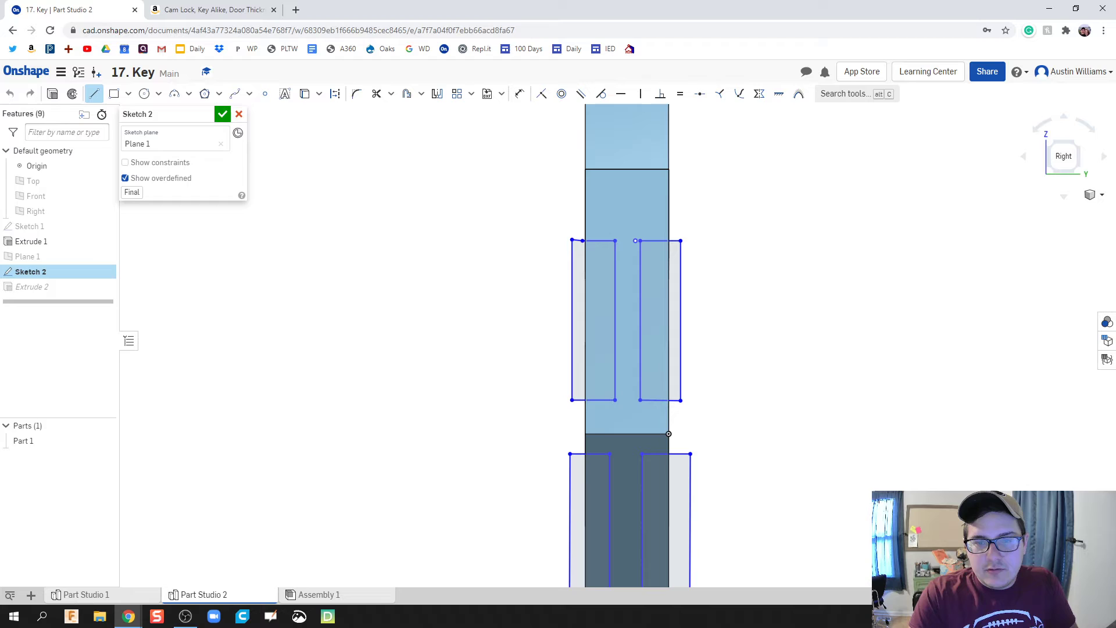
click(573, 299)
click(681, 299)
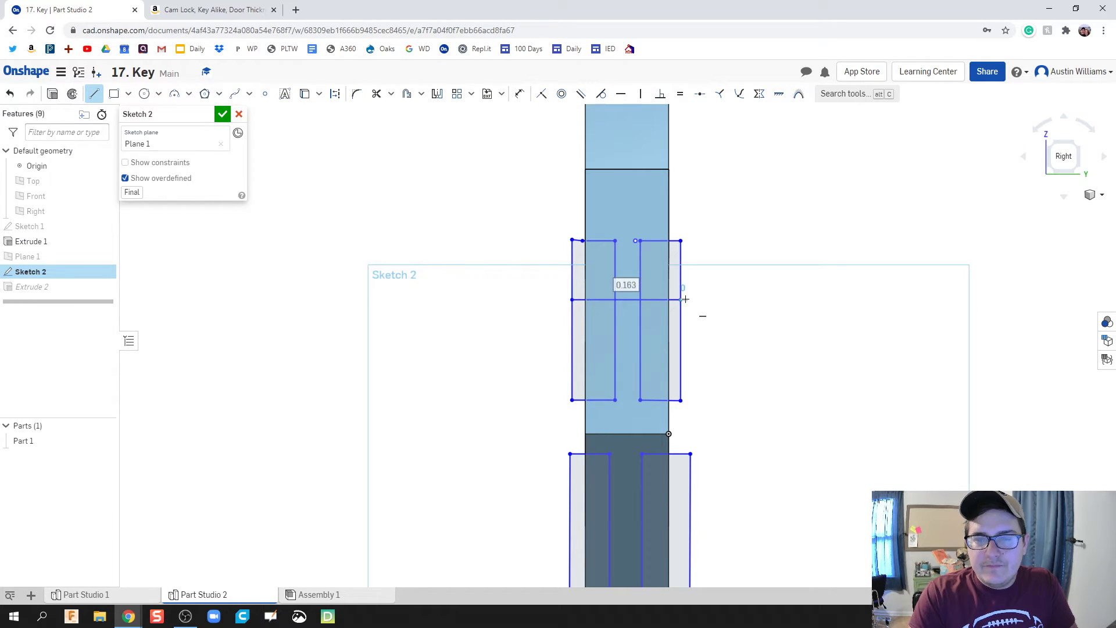
key(Escape)
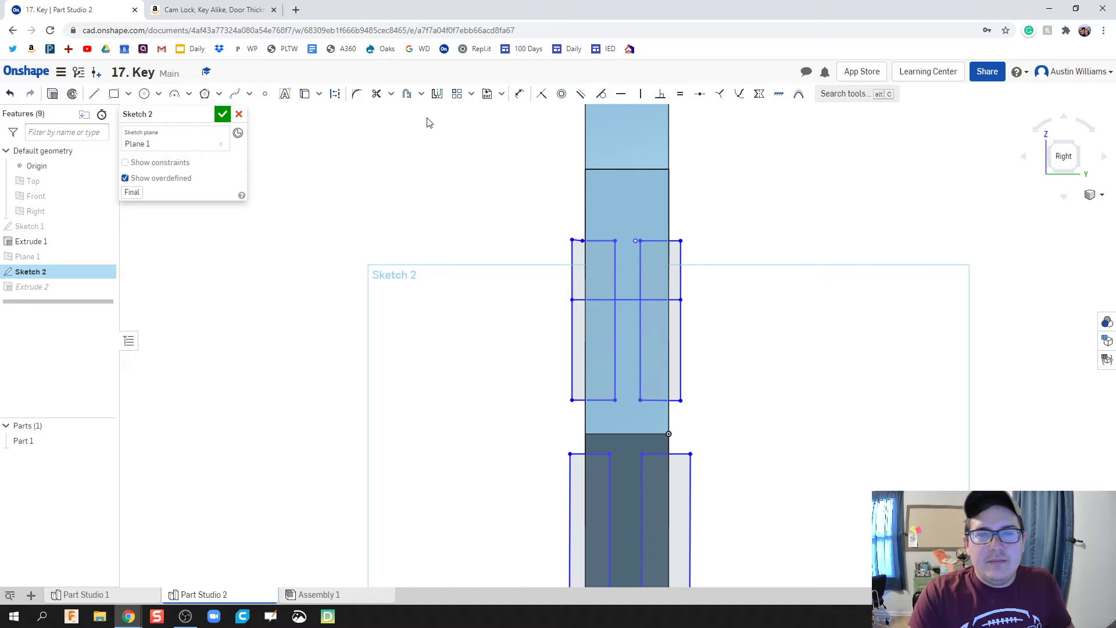
Trim the parts of both upper groove rectangles lying above the horizontal line and accept the sketch.
click(376, 98)
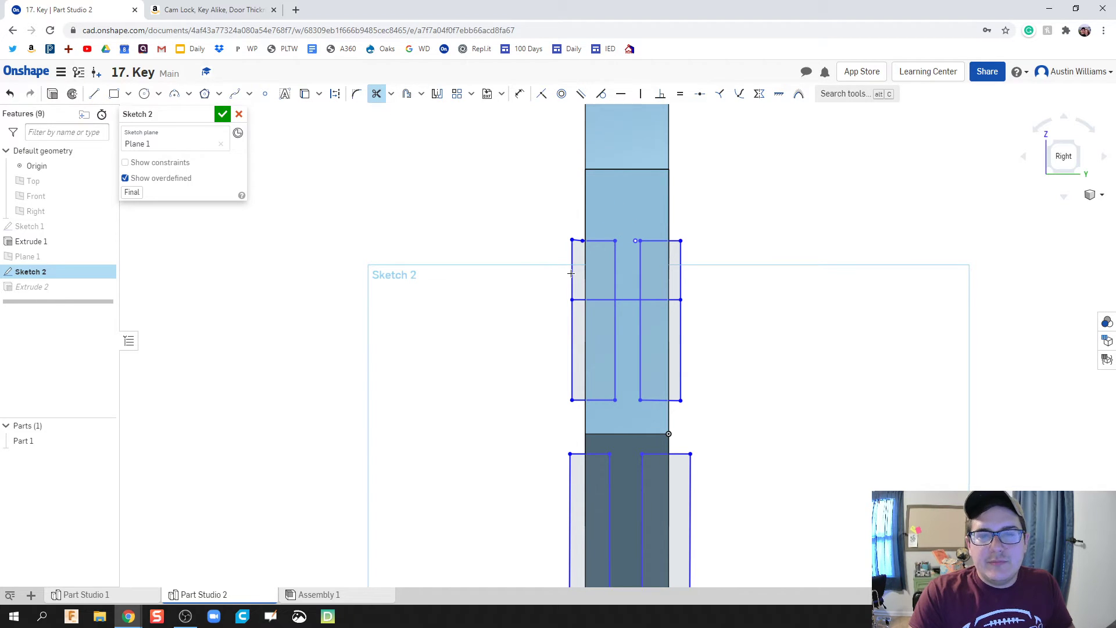
click(570, 271)
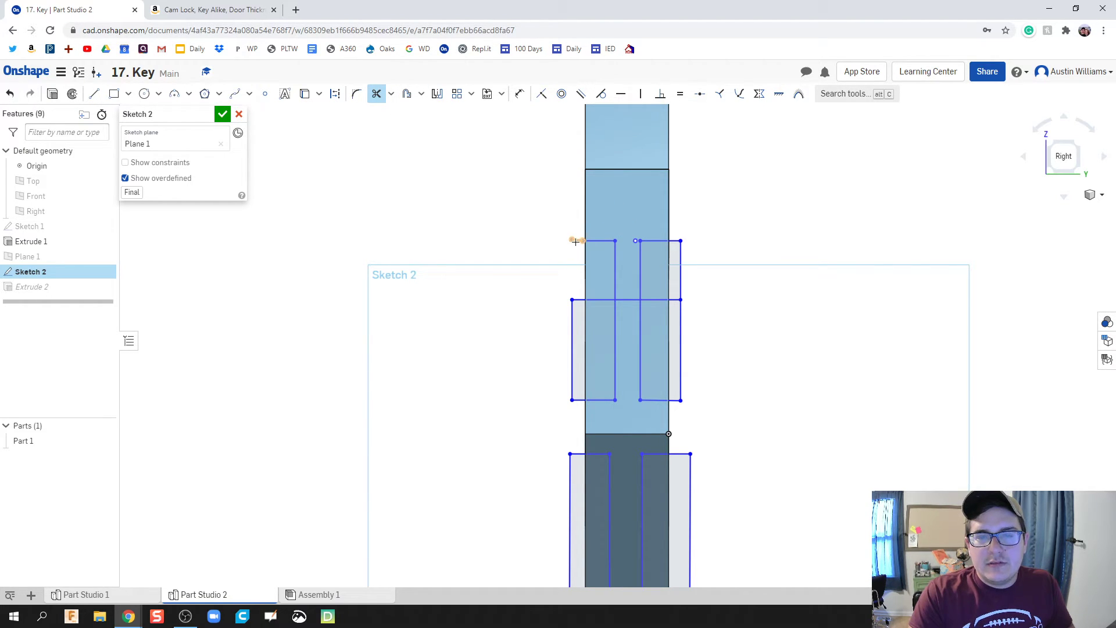
click(610, 241)
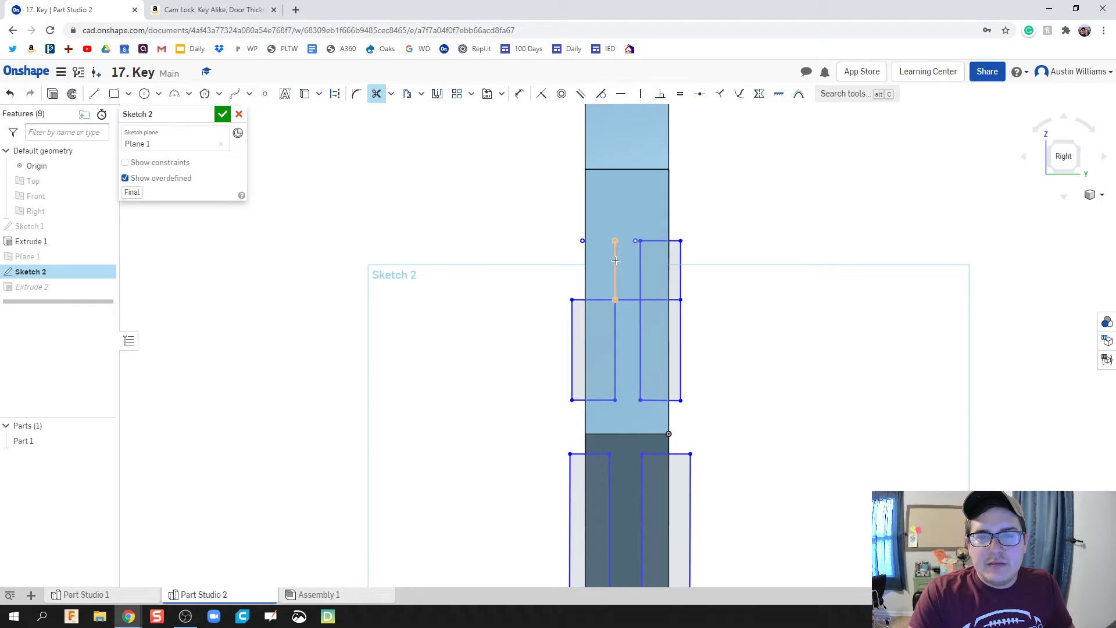
click(650, 240)
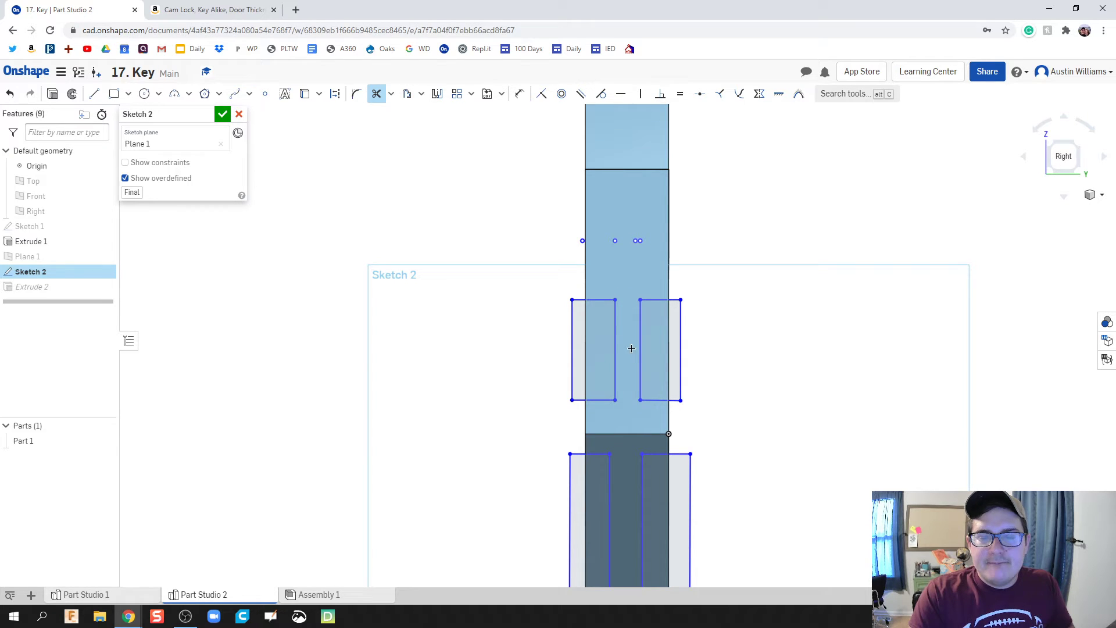
click(222, 114)
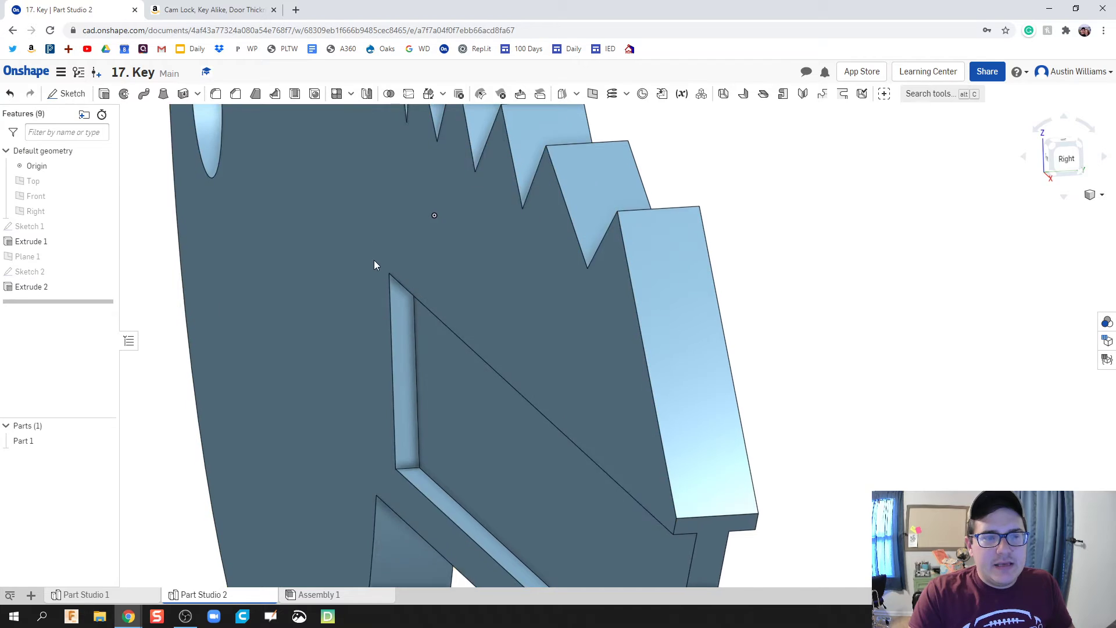
Reopen the groove cut extrusion for editing and clear all of its selected sketch regions.
scroll(374, 260, up, 2)
scroll(360, 261, down, 4)
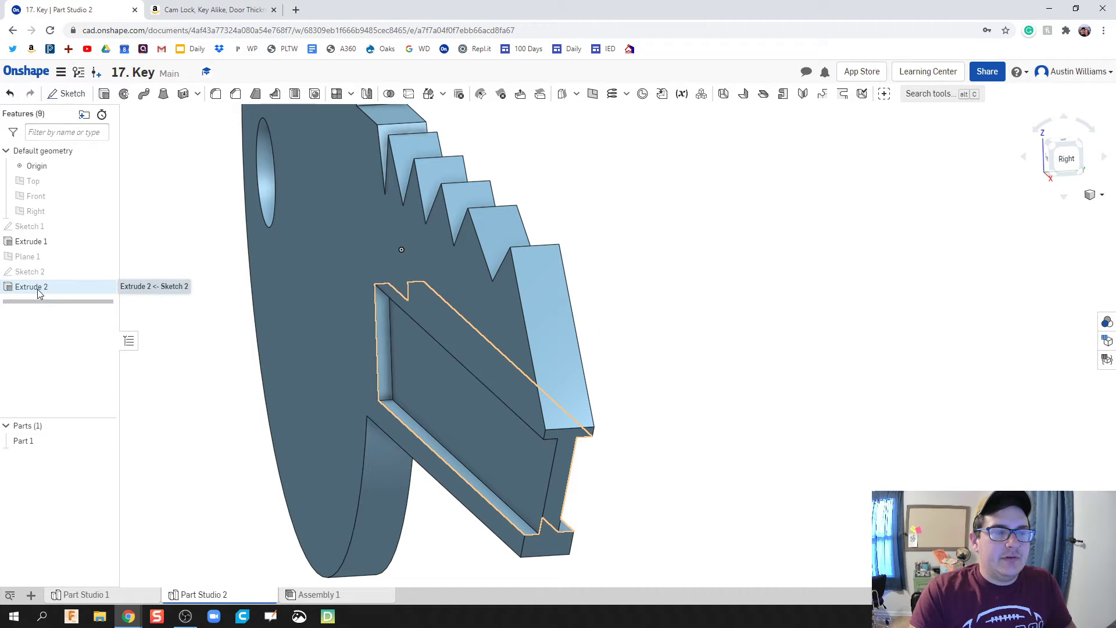
double_click(37, 287)
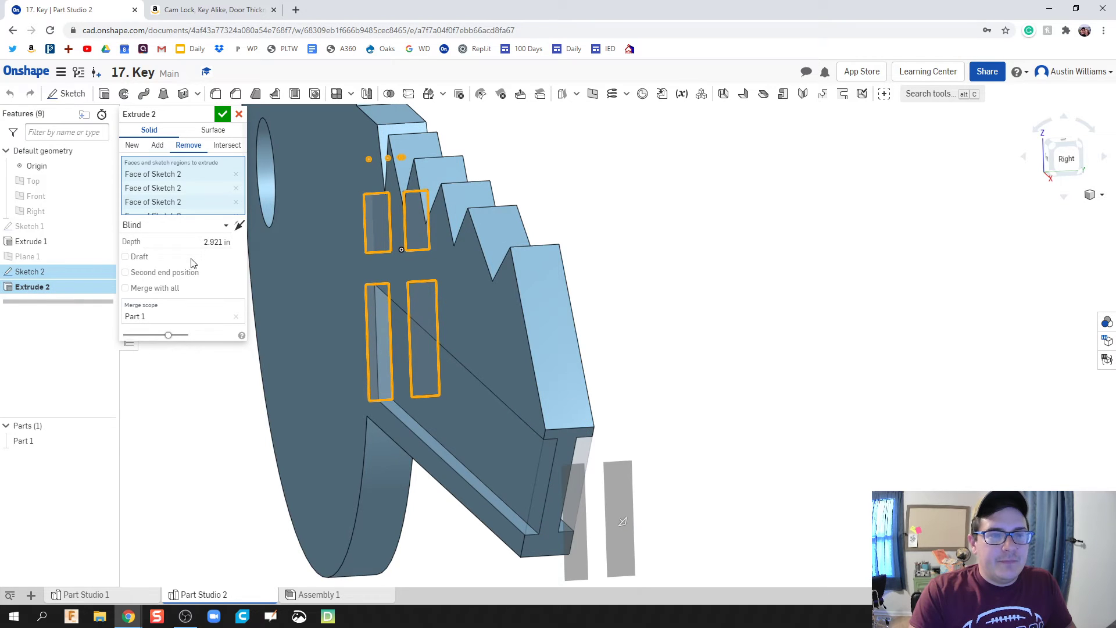
click(236, 174)
click(236, 174)
click(236, 175)
click(236, 175)
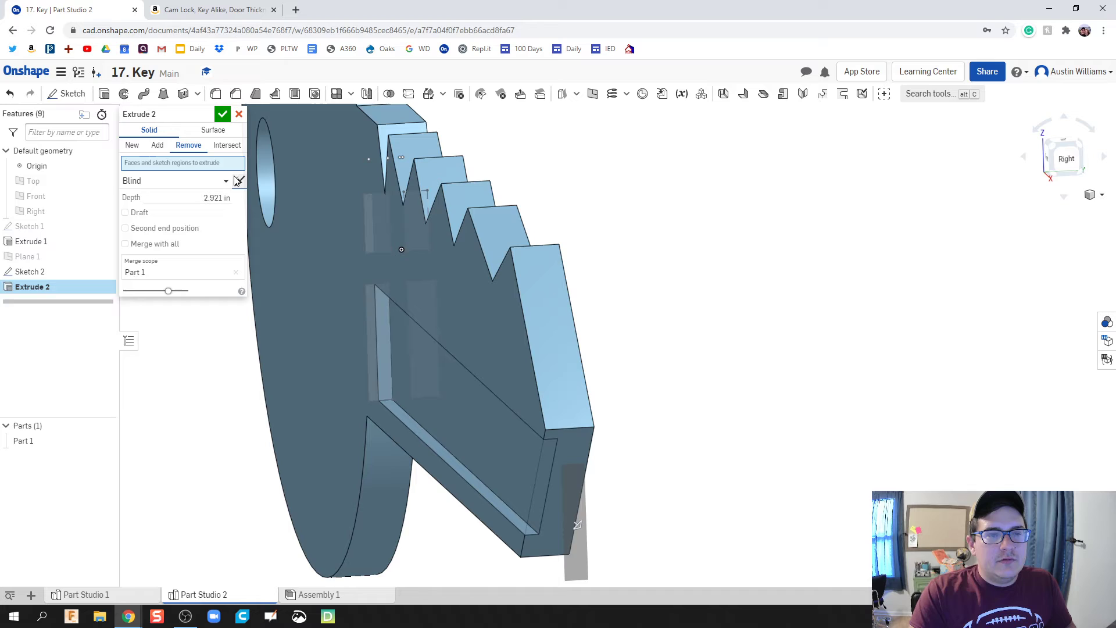
Select the two shortened upper and two lower groove rectangles for the cut, hiding the key body only while selecting, and accept the extrusion.
click(110, 440)
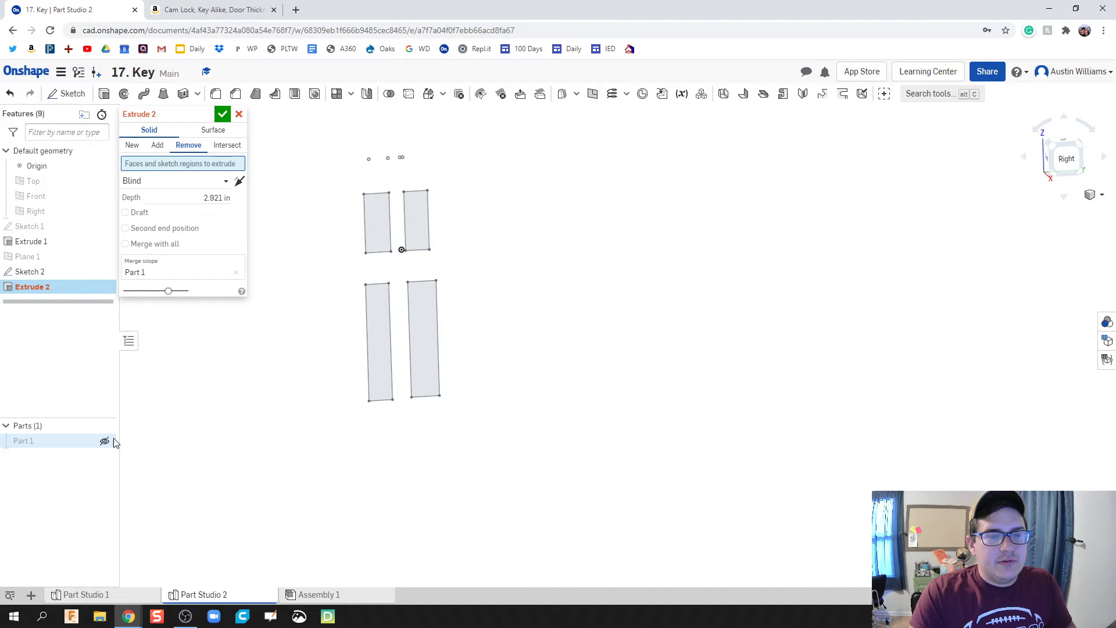
click(365, 232)
click(422, 227)
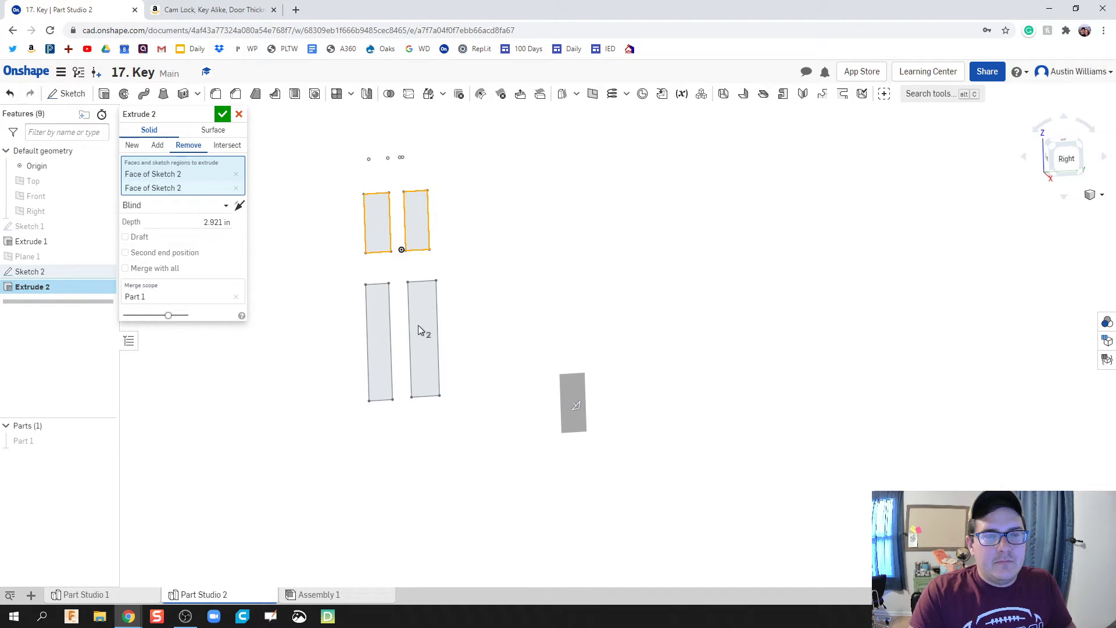
click(417, 326)
click(380, 337)
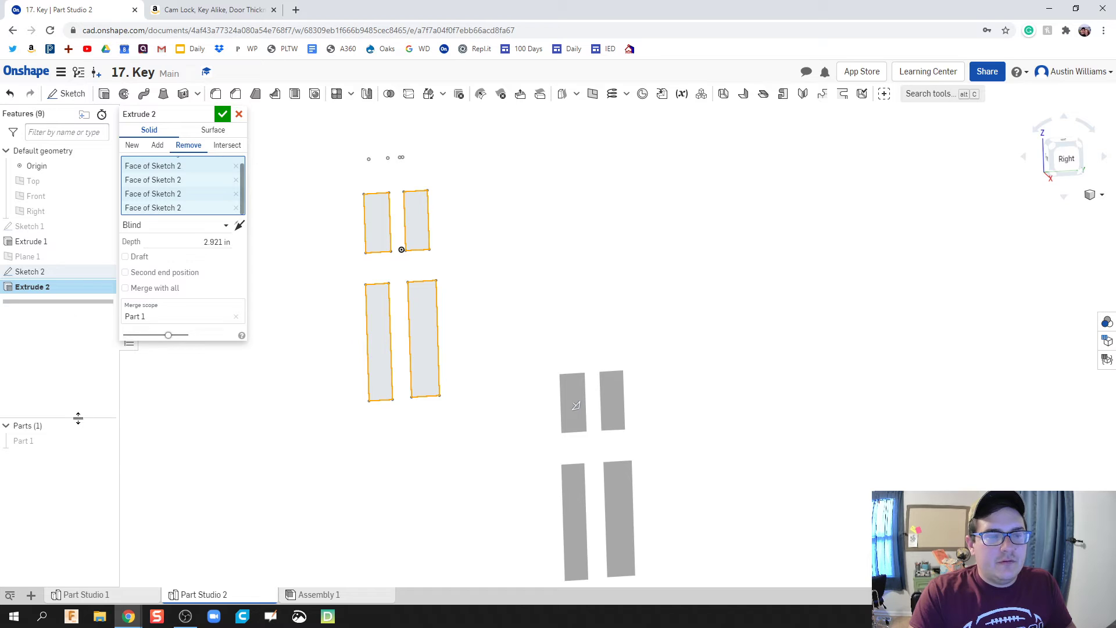
click(105, 442)
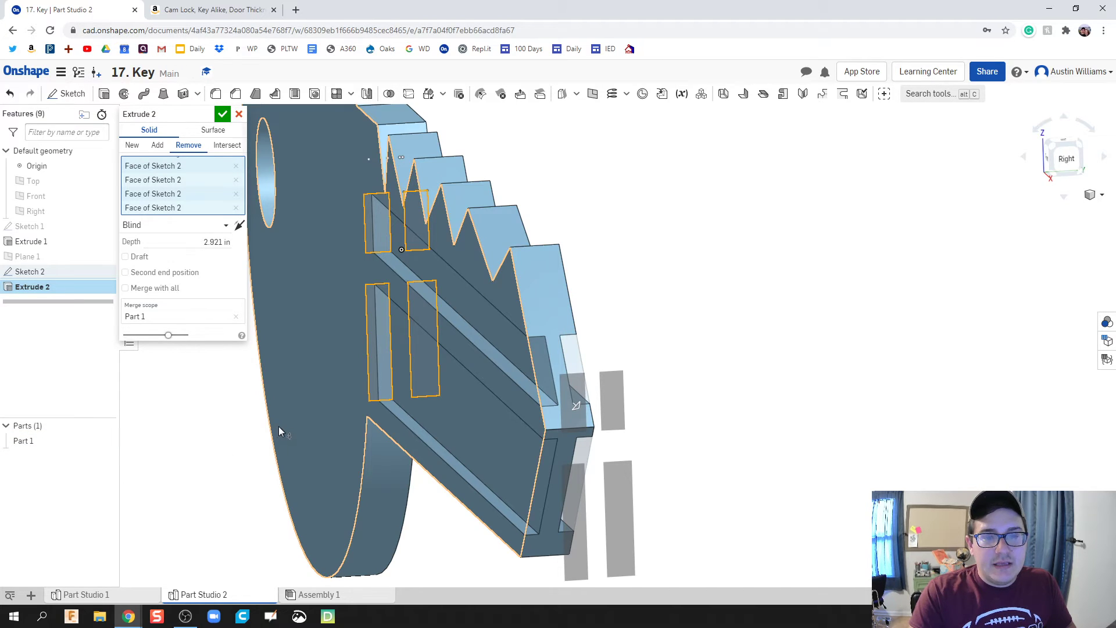
scroll(278, 426, up, 5)
right_drag(294, 431, 300, 427)
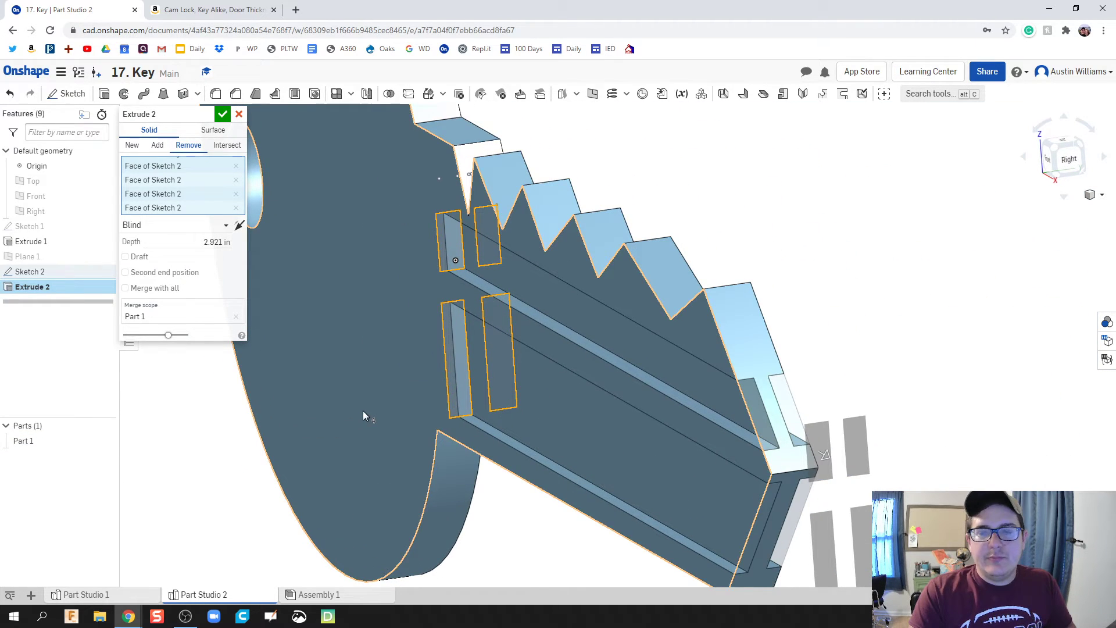
click(222, 115)
scroll(541, 379, down, 2)
scroll(541, 379, down, 3)
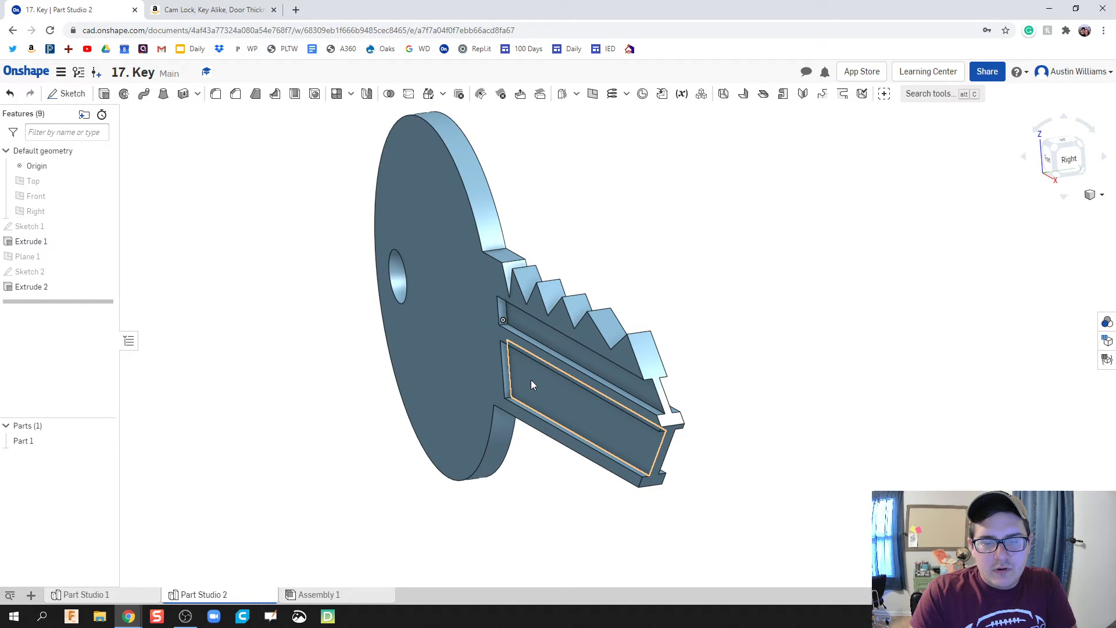
mouse_move(531, 379)
right_down()
mouse_move(574, 373)
mouse_move(488, 378)
mouse_move(541, 381)
right_up()
scroll(552, 382, up, 2)
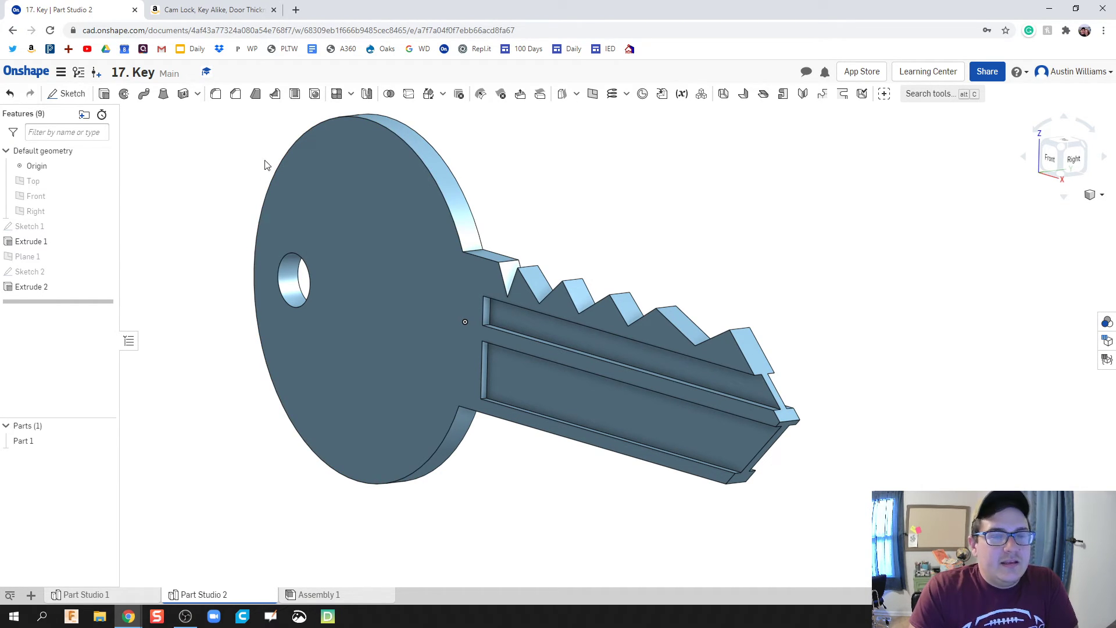
Start an equal-distance chamfer on the four outer edges at the grooves' head end, on both sides of the key.
click(235, 95)
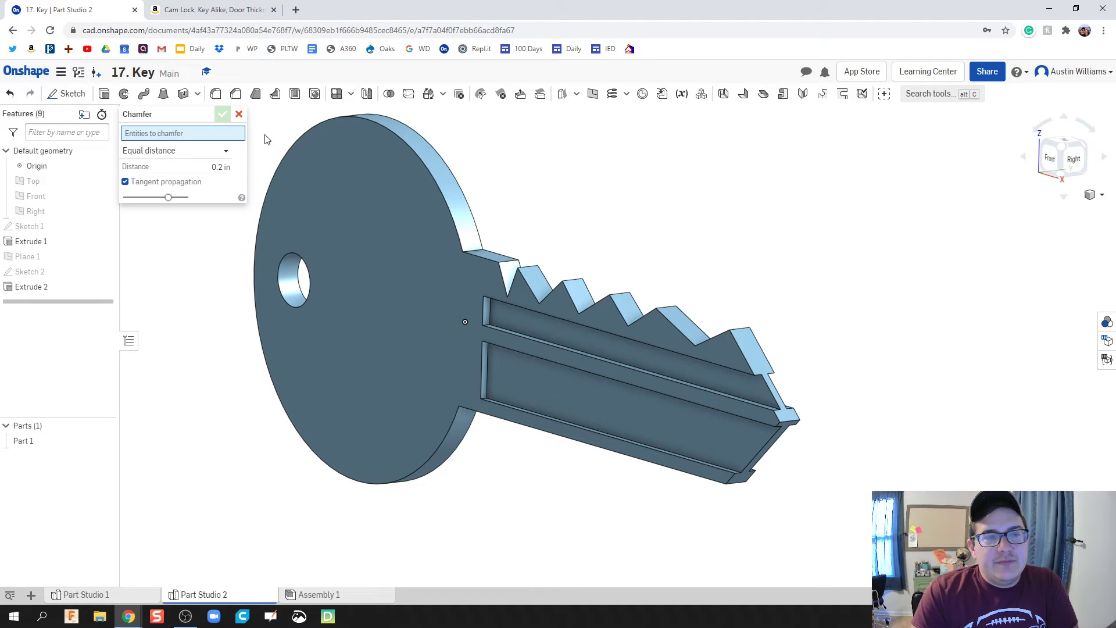
scroll(483, 311, up, 3)
click(483, 312)
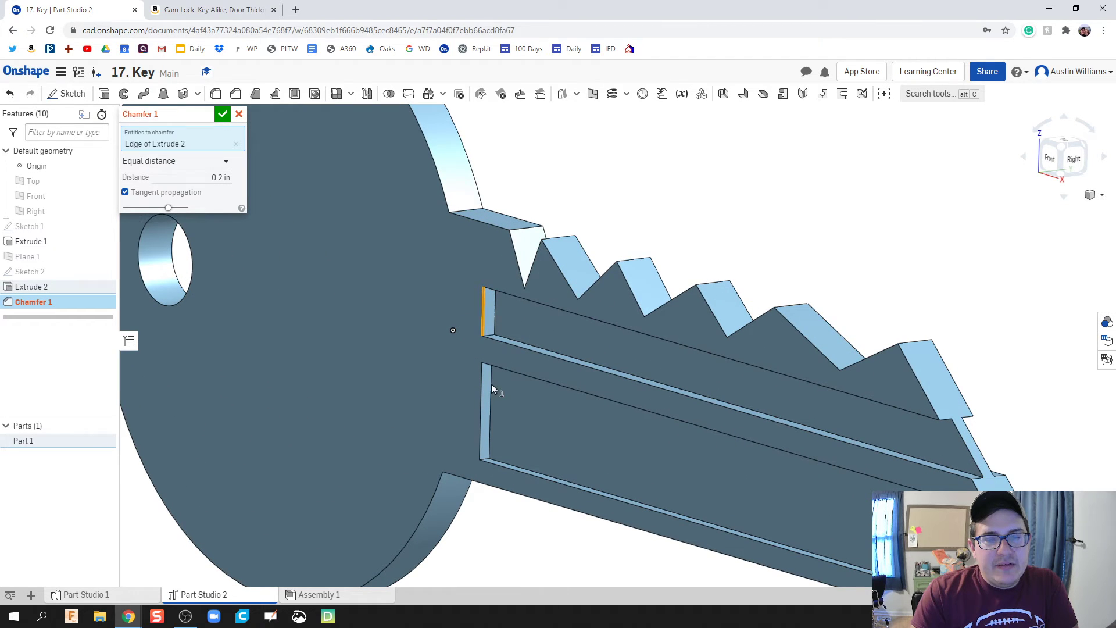
click(481, 404)
key(Left)
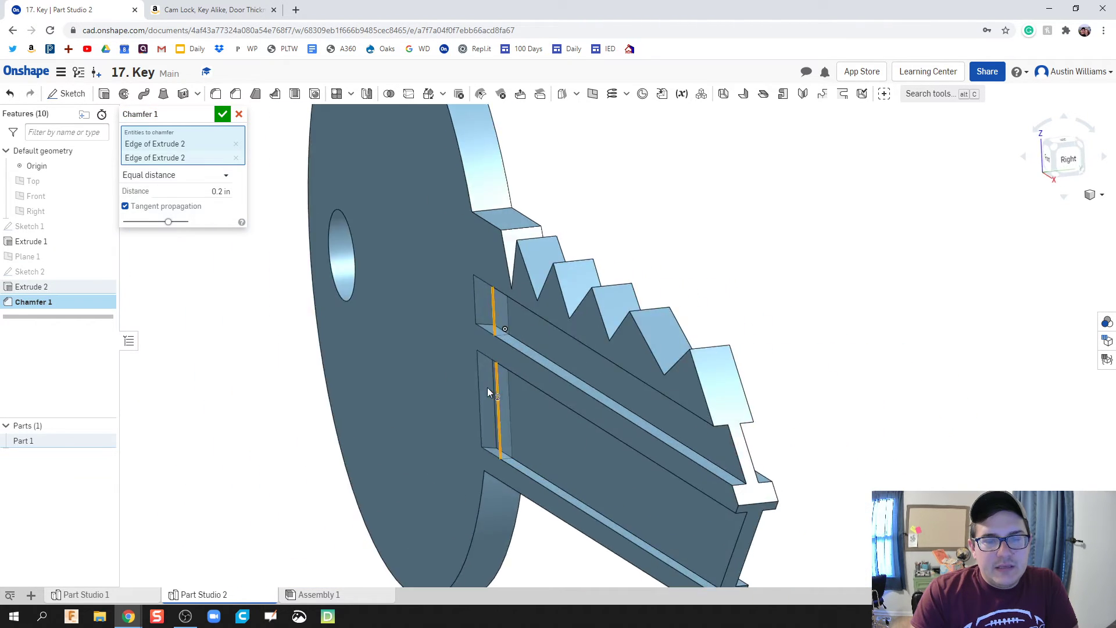
key(Left)
click(556, 305)
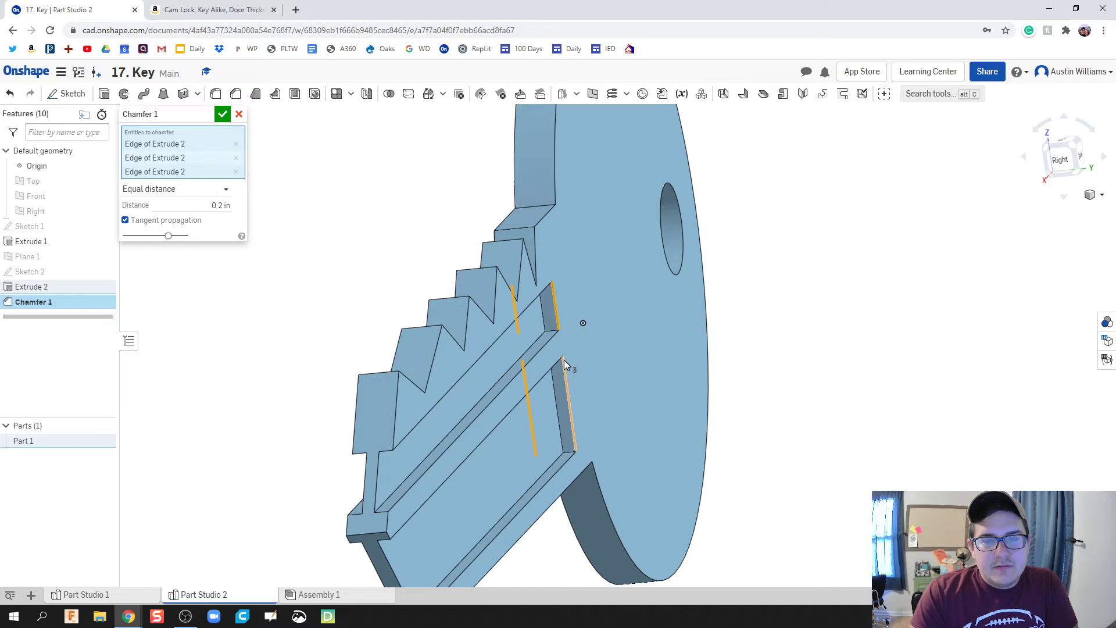
click(567, 387)
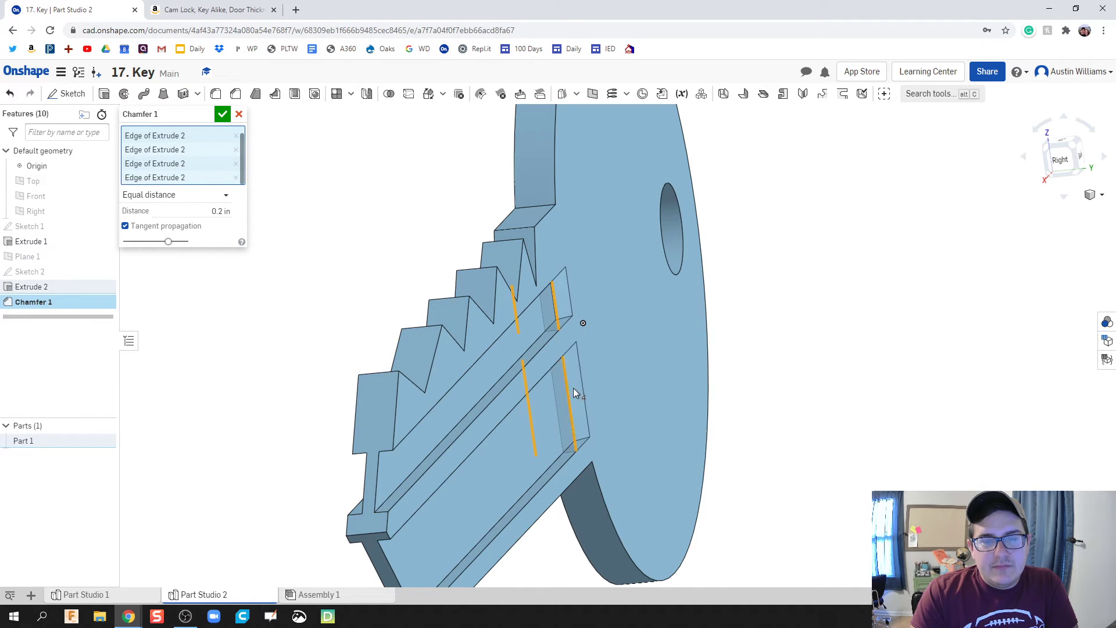
Try adding the groove end edges at the blade tip, upper and lower on both sides, to the chamfer.
key(Left)
key(Left)
key(Left)
key(Left)
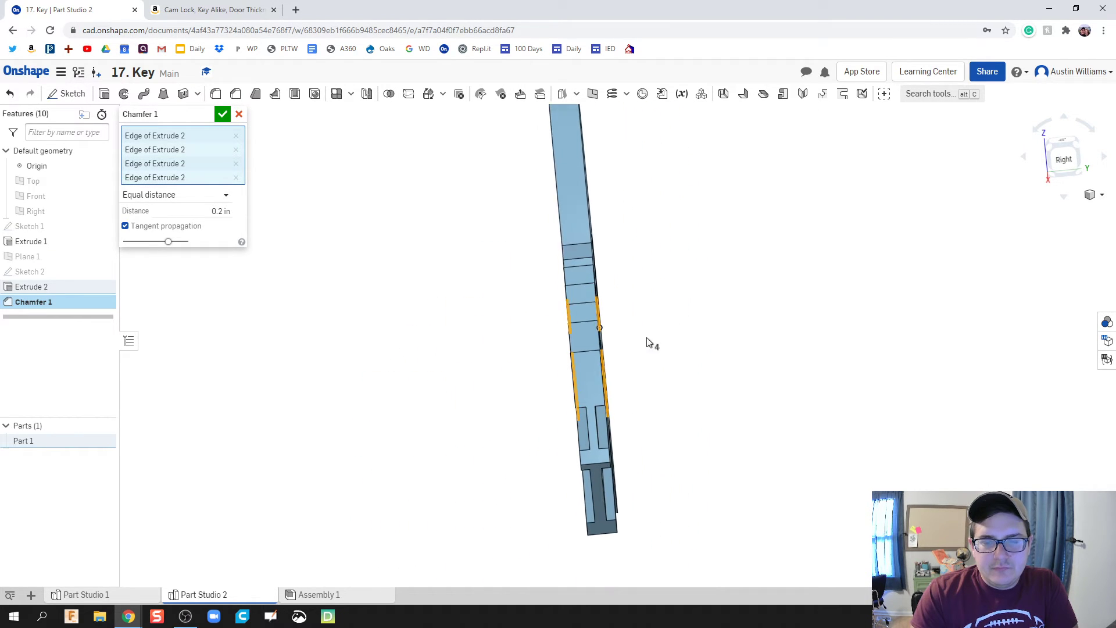
key(Left)
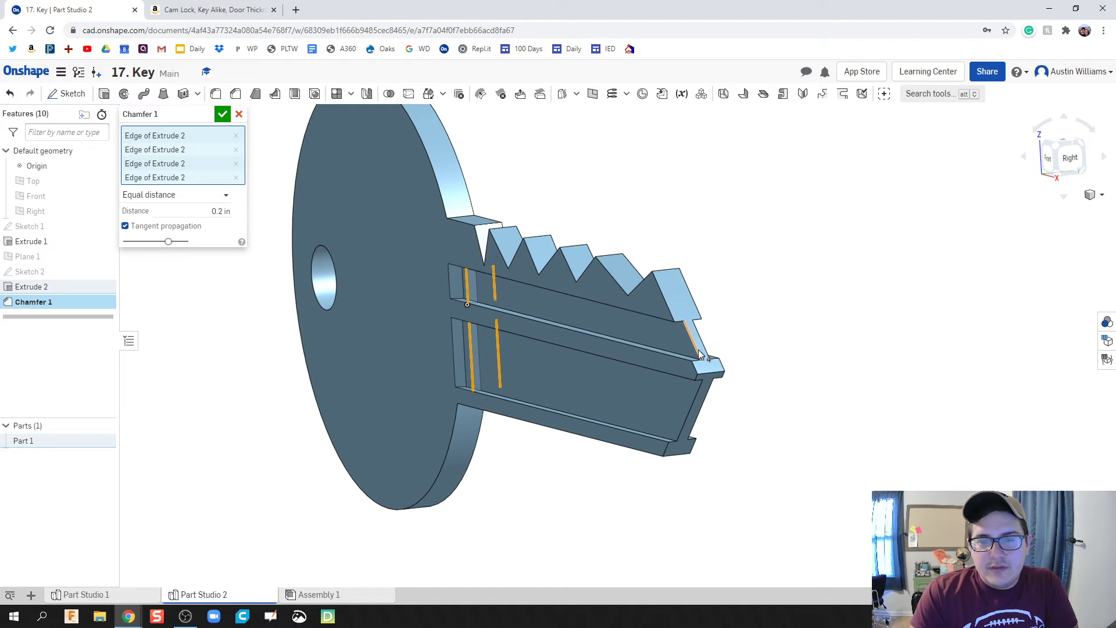
click(701, 354)
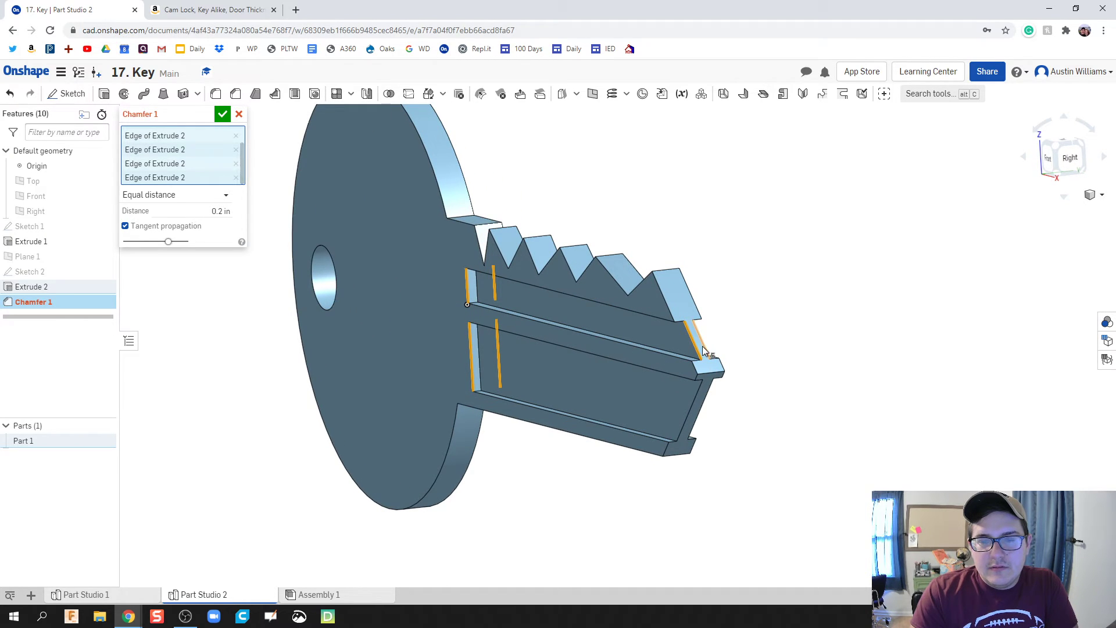
key(Left)
key(Left)
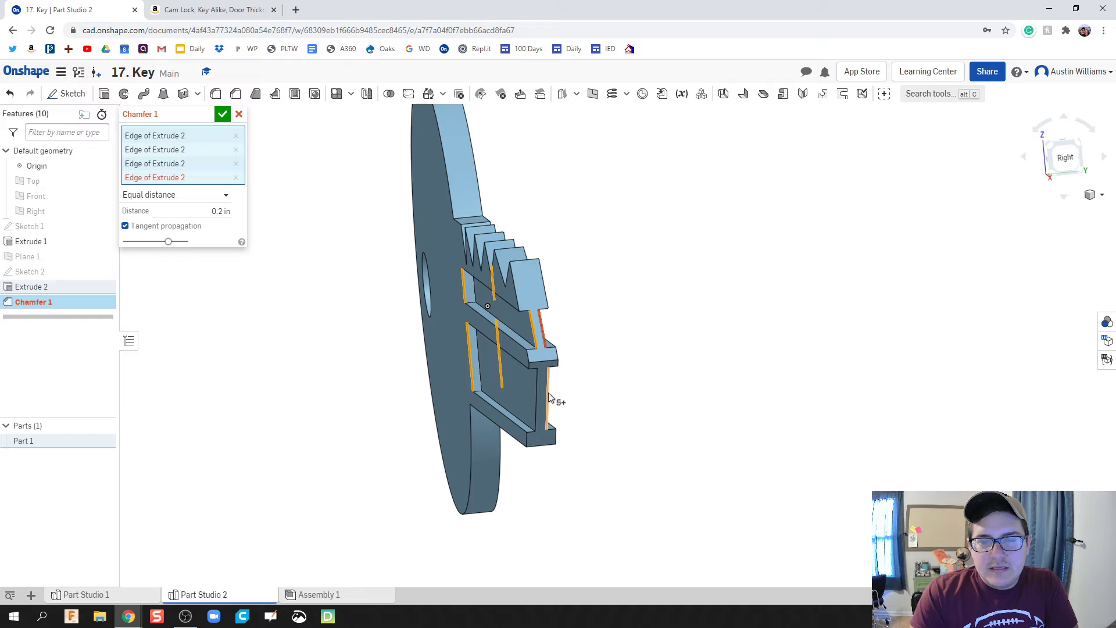
click(536, 401)
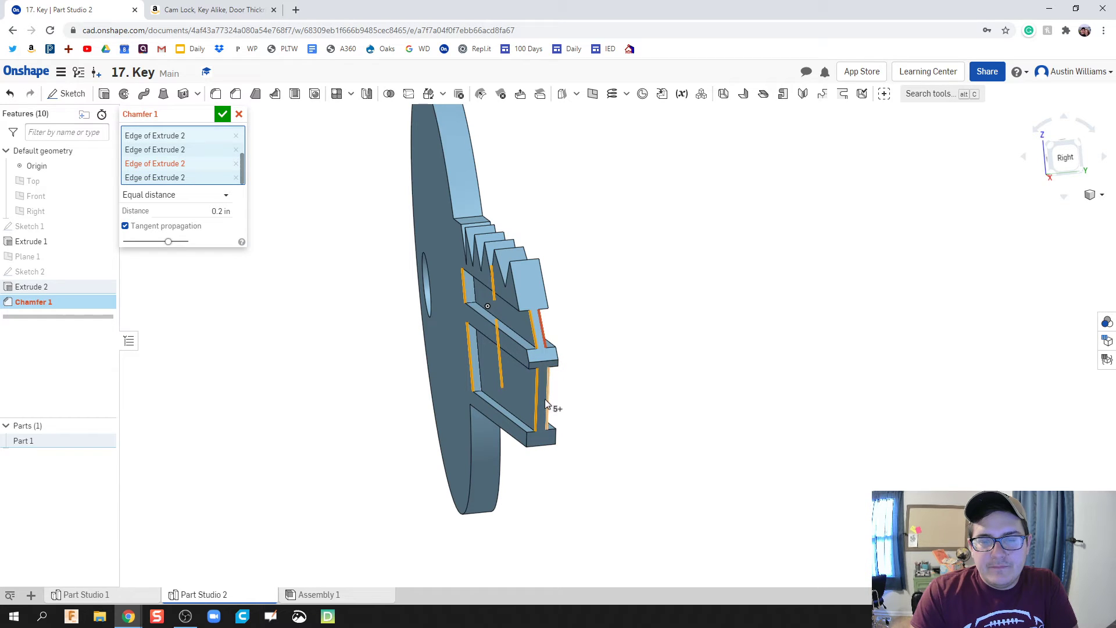
click(547, 401)
key(Left)
key(Left)
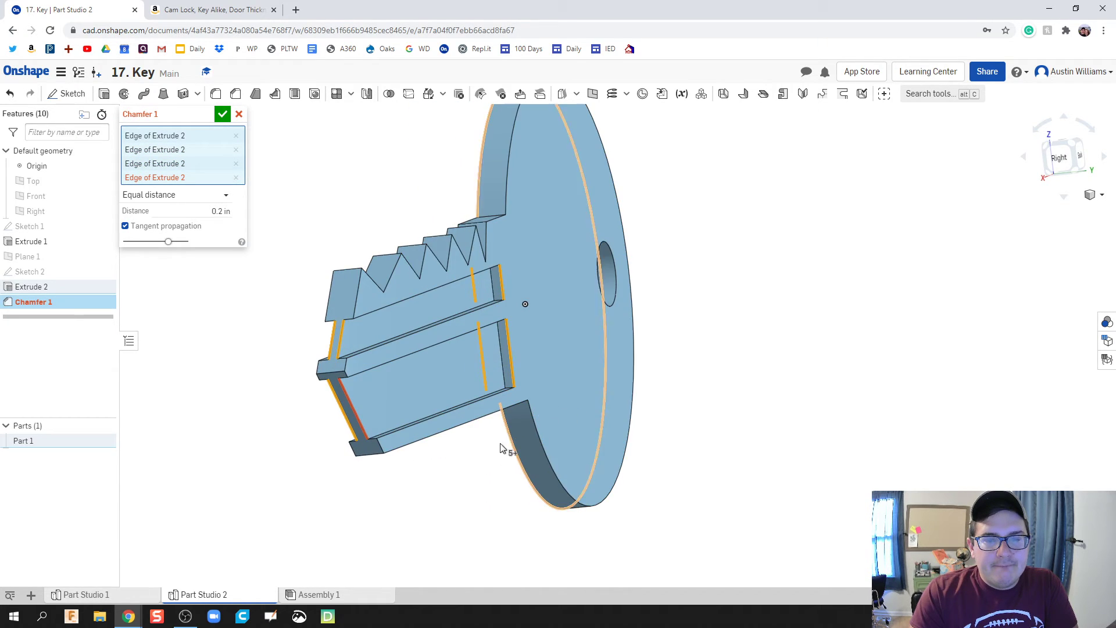
Set the chamfer distance to 0.05 in and remove the blade-tip edges from its selection.
key(Left)
key(Left)
key(Left)
key(Left)
key(Left)
key(Left)
key(Left)
key(Left)
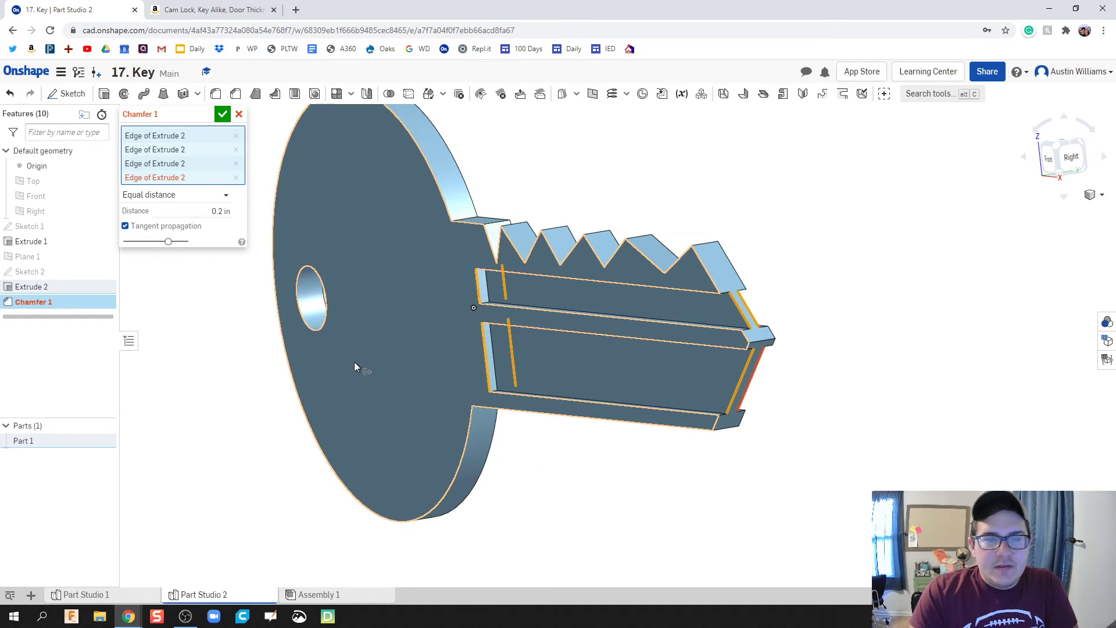
click(208, 212)
text(0)
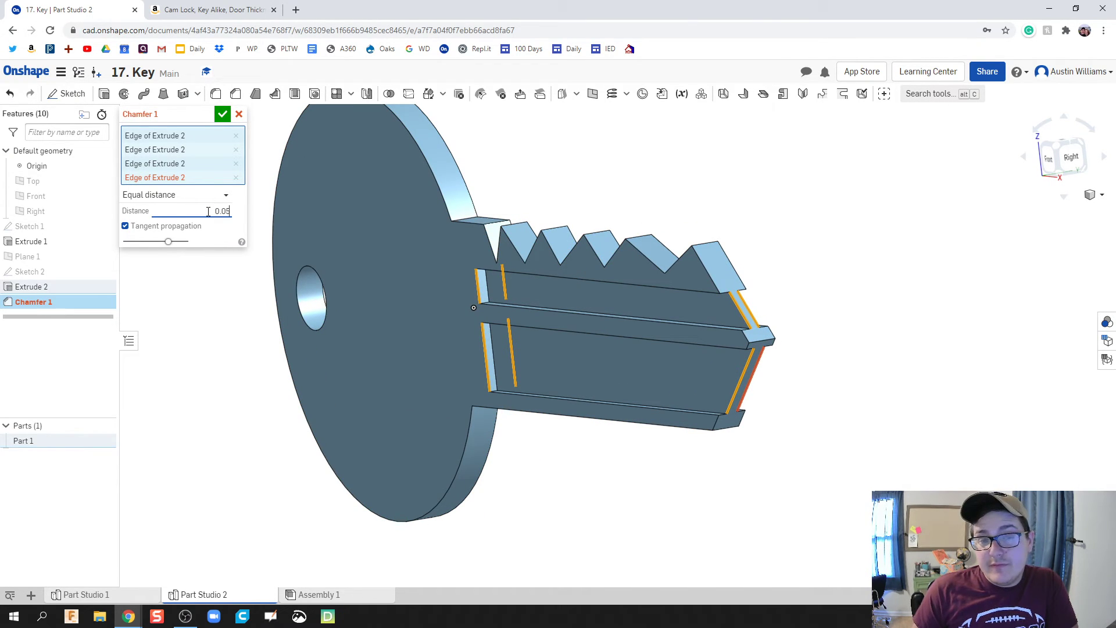
text(.05)
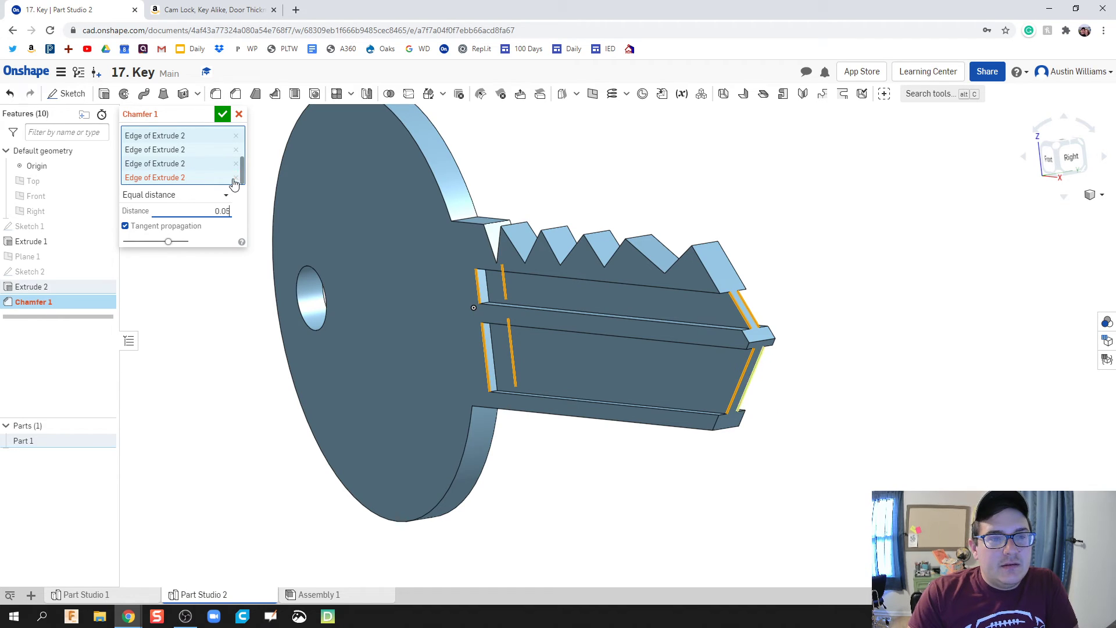
key(Return)
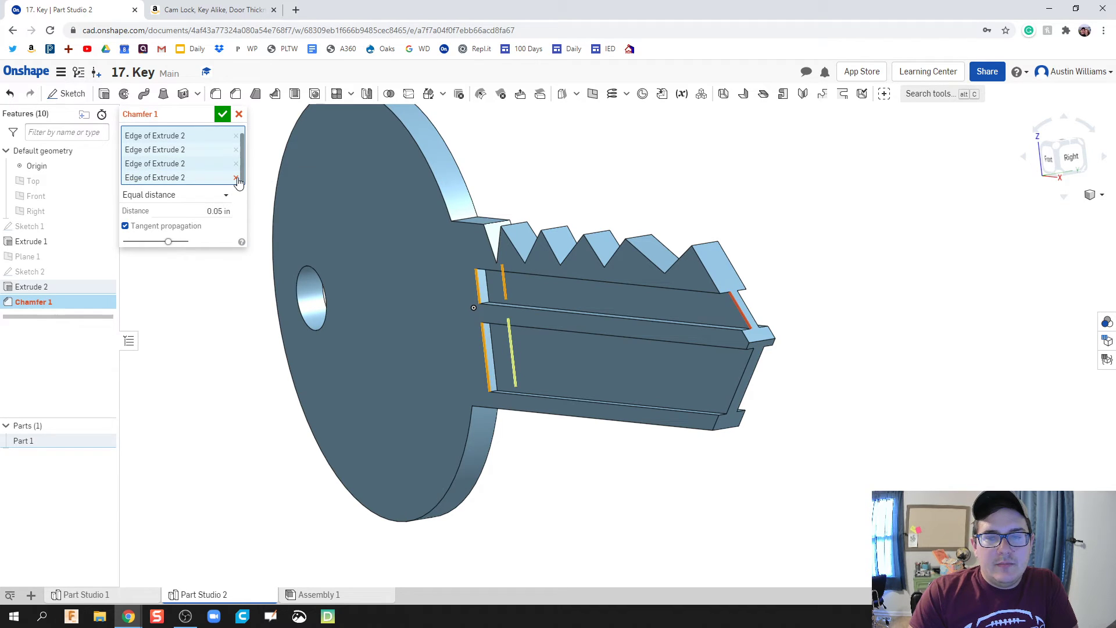
right_drag(279, 291, 314, 291)
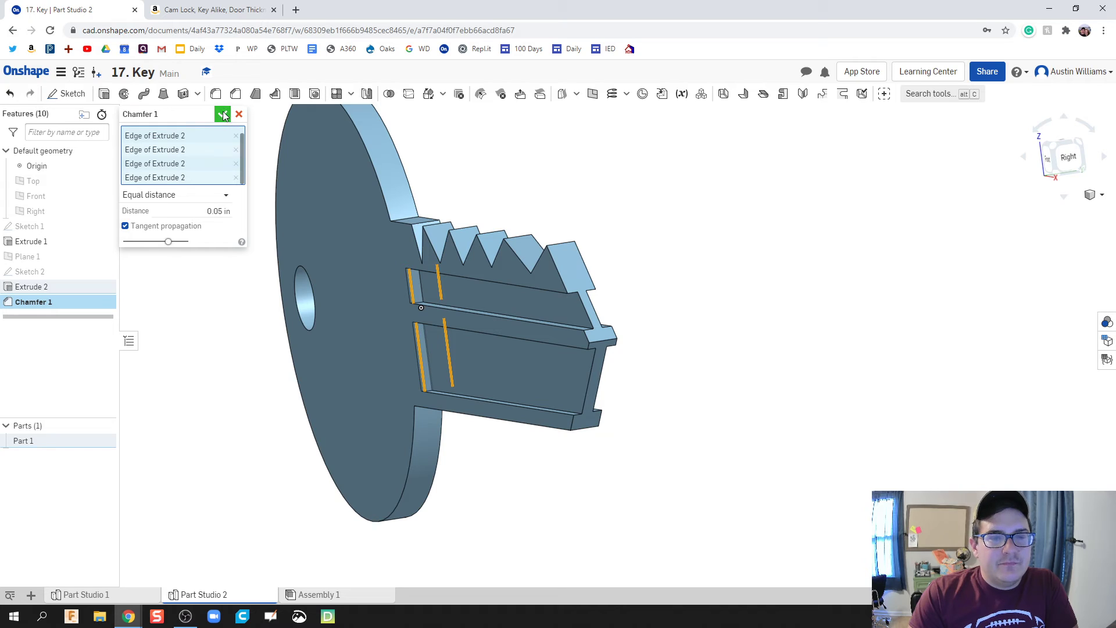
Set the chamfer distance on the four head-end groove edges to 0.2 in and accept it.
click(216, 210)
text(0)
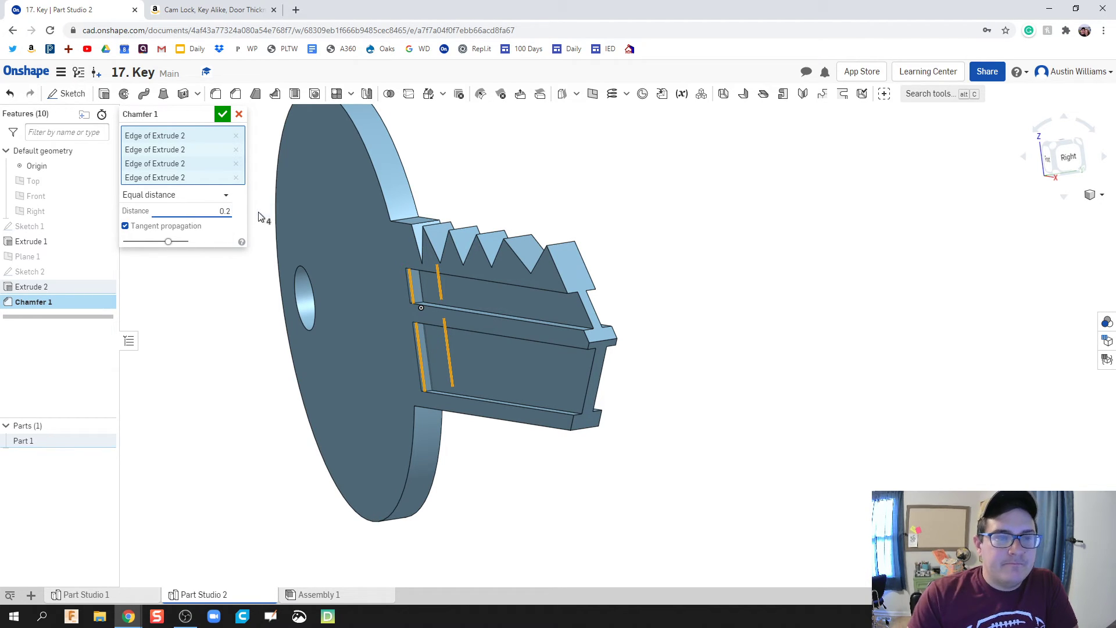
click(222, 114)
Start another equal-distance chamfer and try the blade tip's upper slanted face as its selection.
right_drag(231, 329, 592, 355)
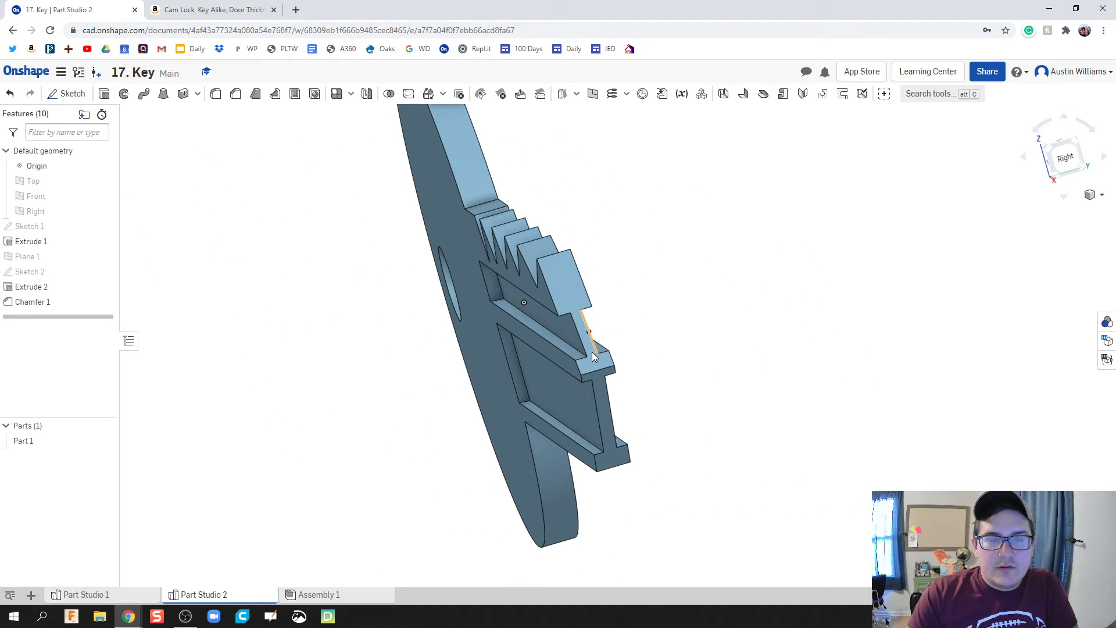
click(235, 93)
click(527, 318)
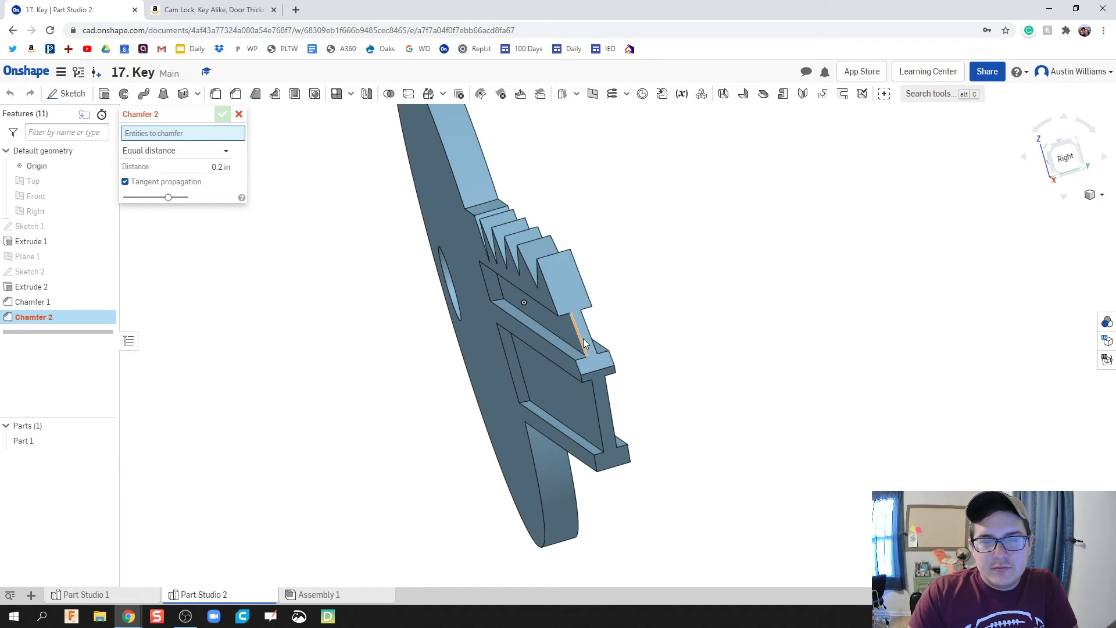
click(584, 340)
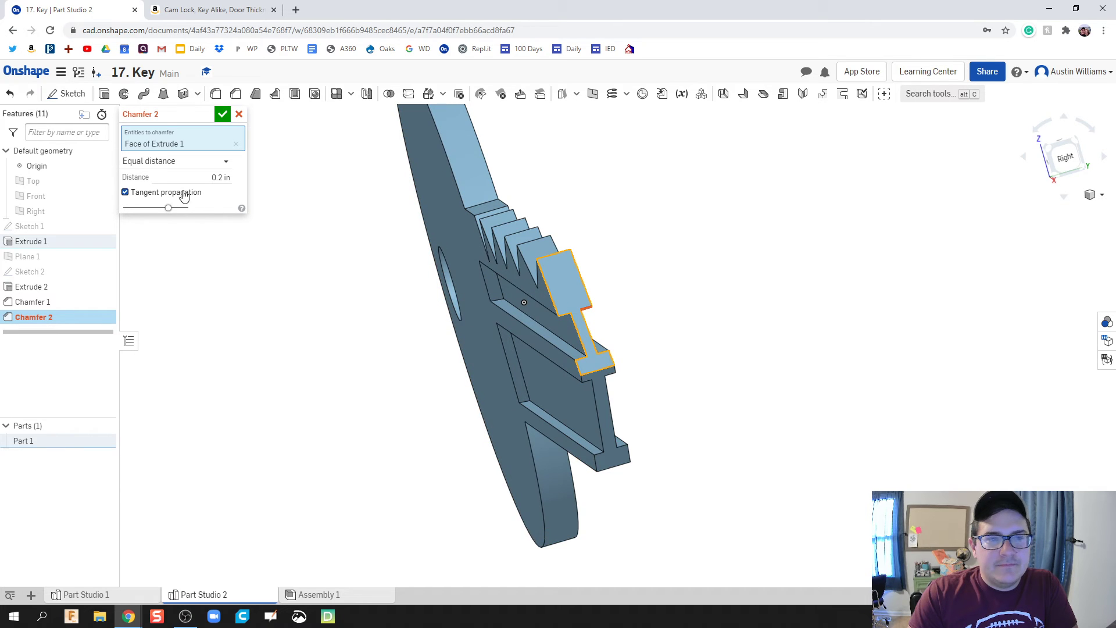
click(233, 142)
Select the two recessed groove-floor edges of the upper slanted tip face and set the chamfer distance to 0.05 in.
scroll(584, 342, up, 3)
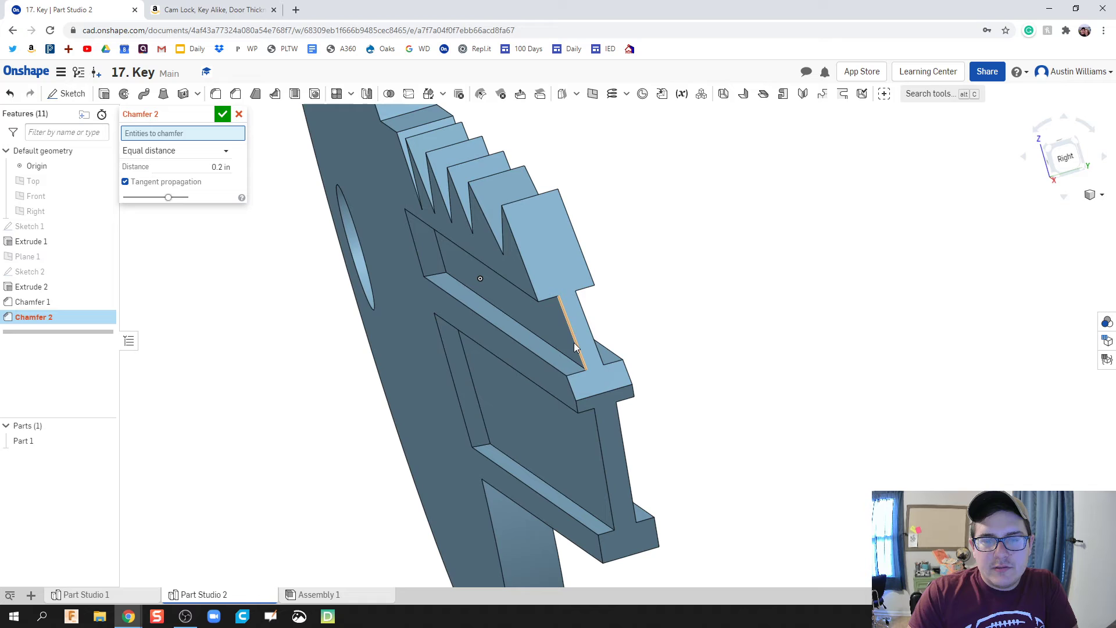
click(576, 347)
click(594, 337)
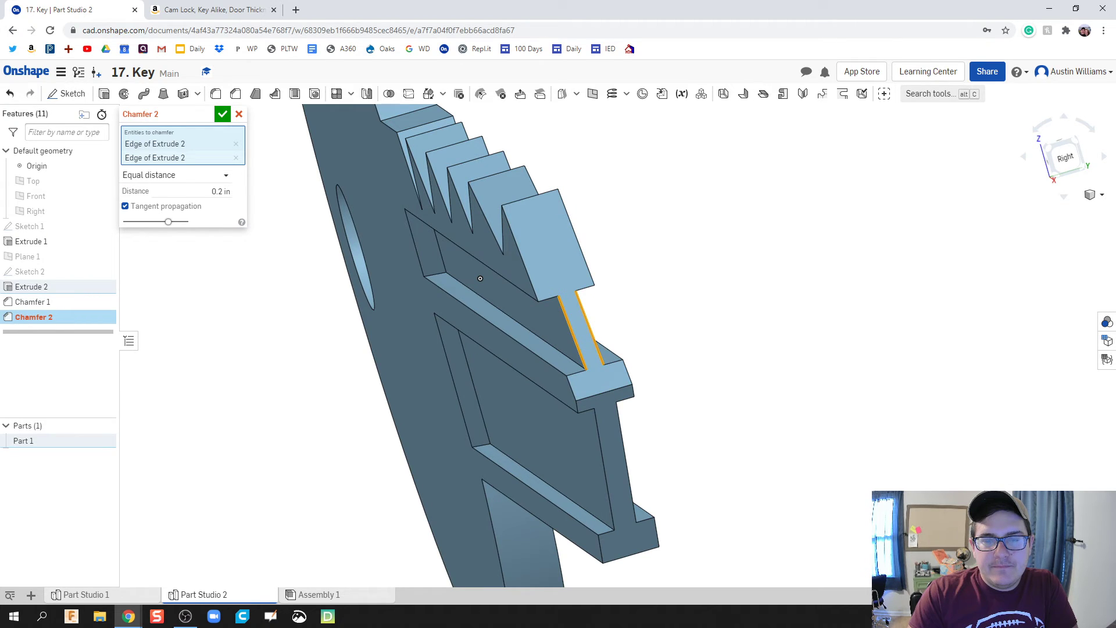
click(214, 192)
text(0.05)
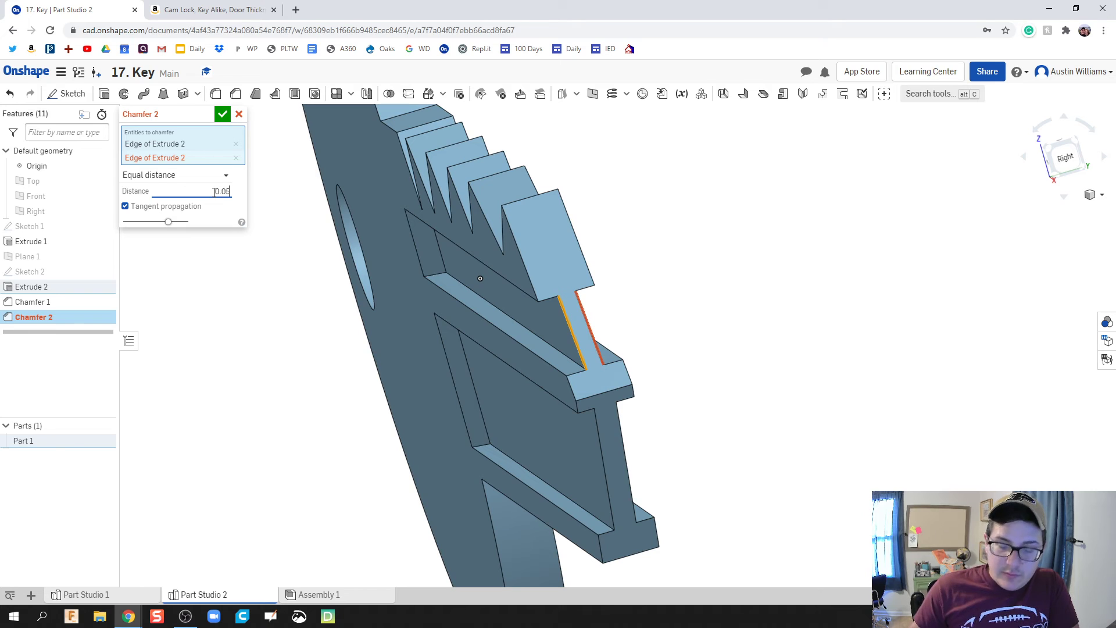
Replace the groove-floor edges in the chamfer with the two outer tooth-side edges of the blade tip's upper slanted face.
click(585, 318)
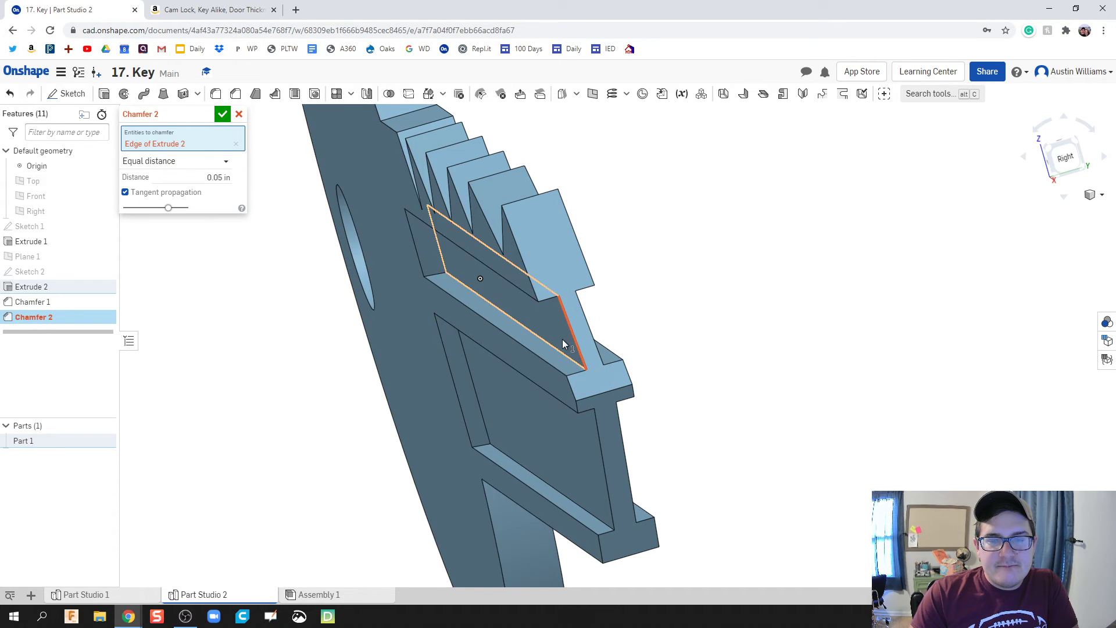
click(565, 338)
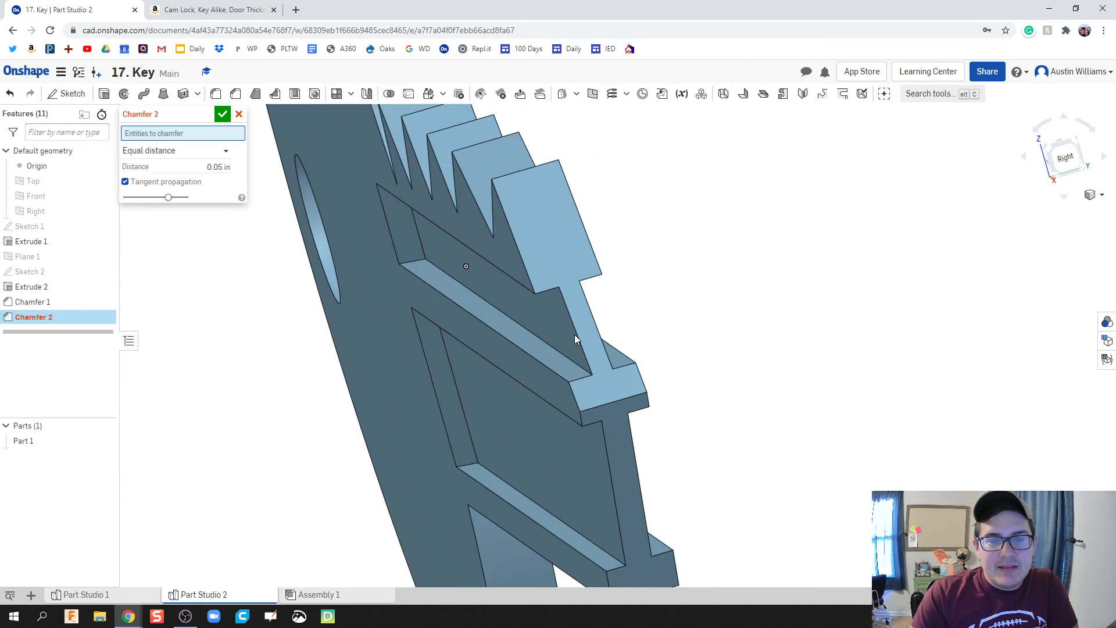
right_drag(574, 334, 529, 282)
click(531, 278)
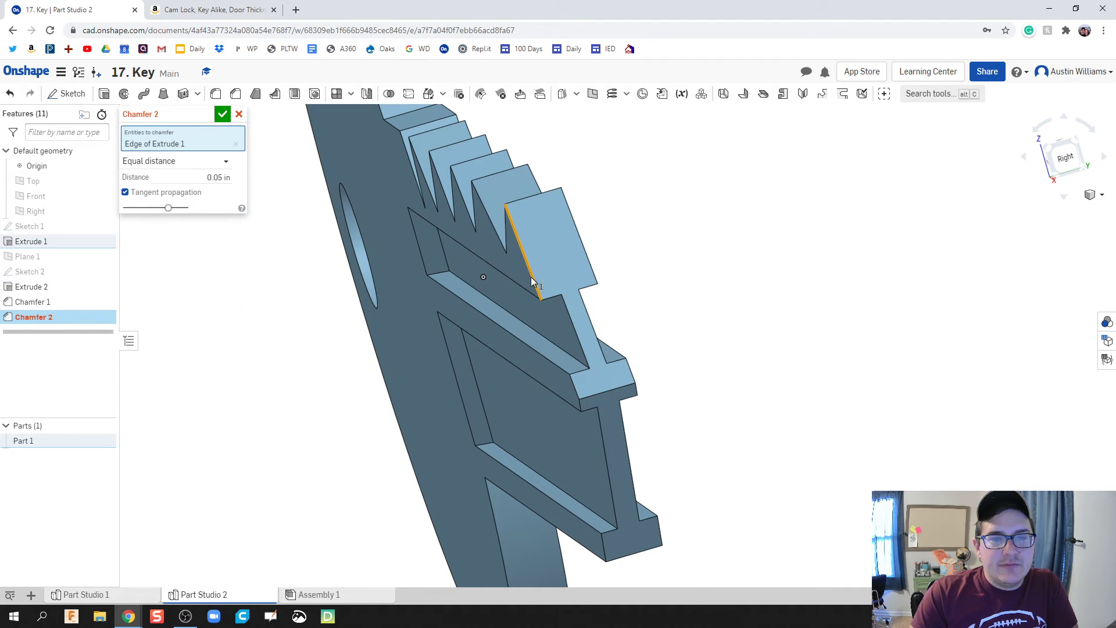
click(585, 259)
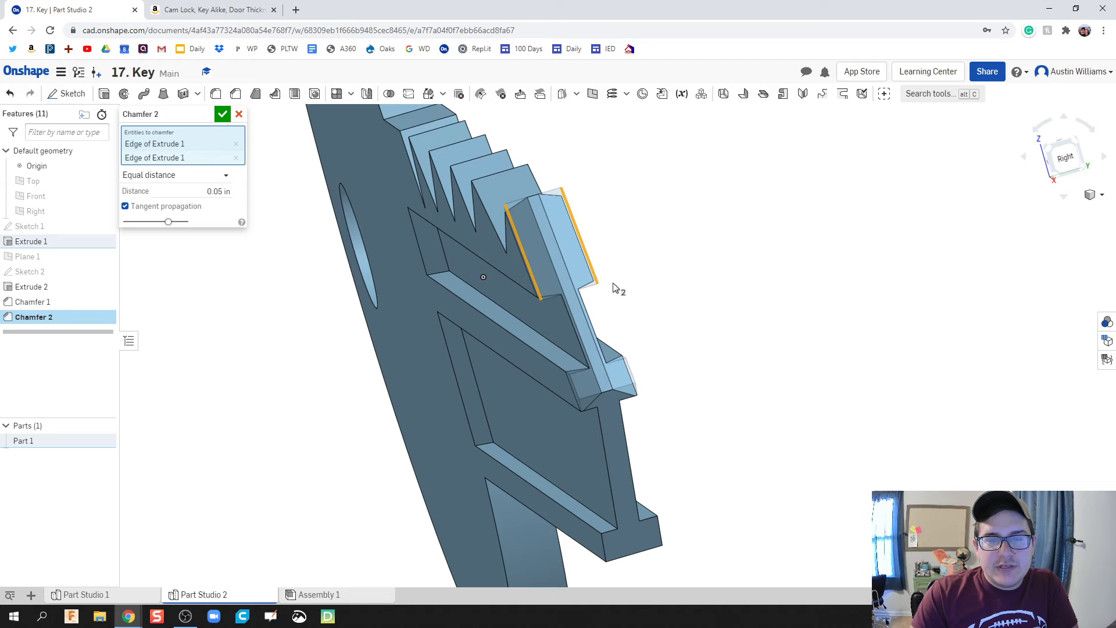
Add the two outer edges of the blade tip's lower slanted face to the chamfer.
right_drag(675, 392, 650, 410)
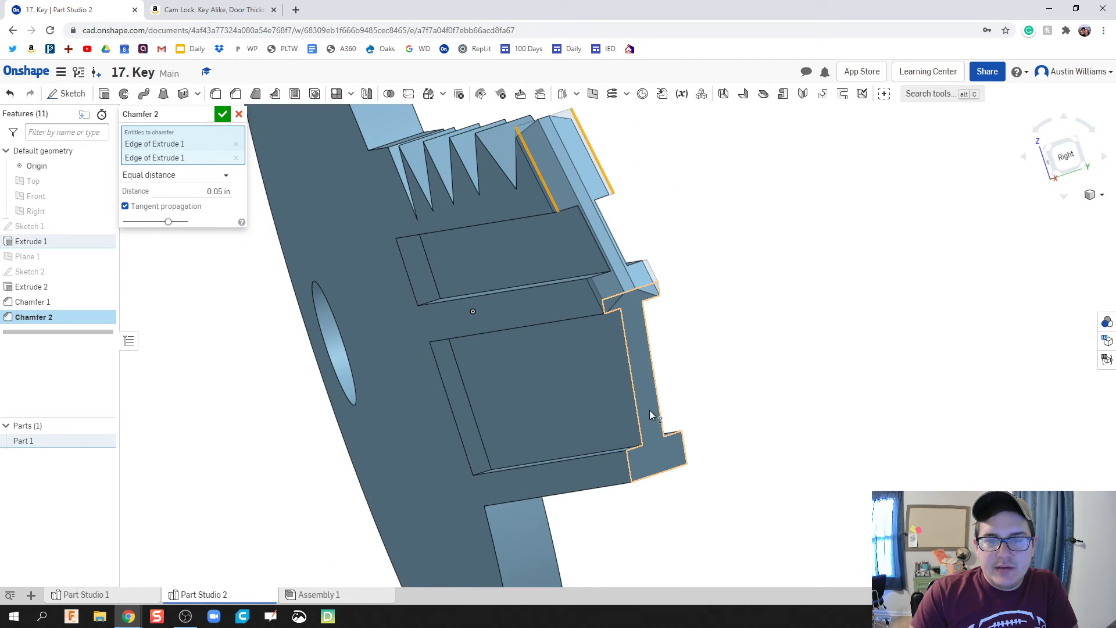
click(629, 466)
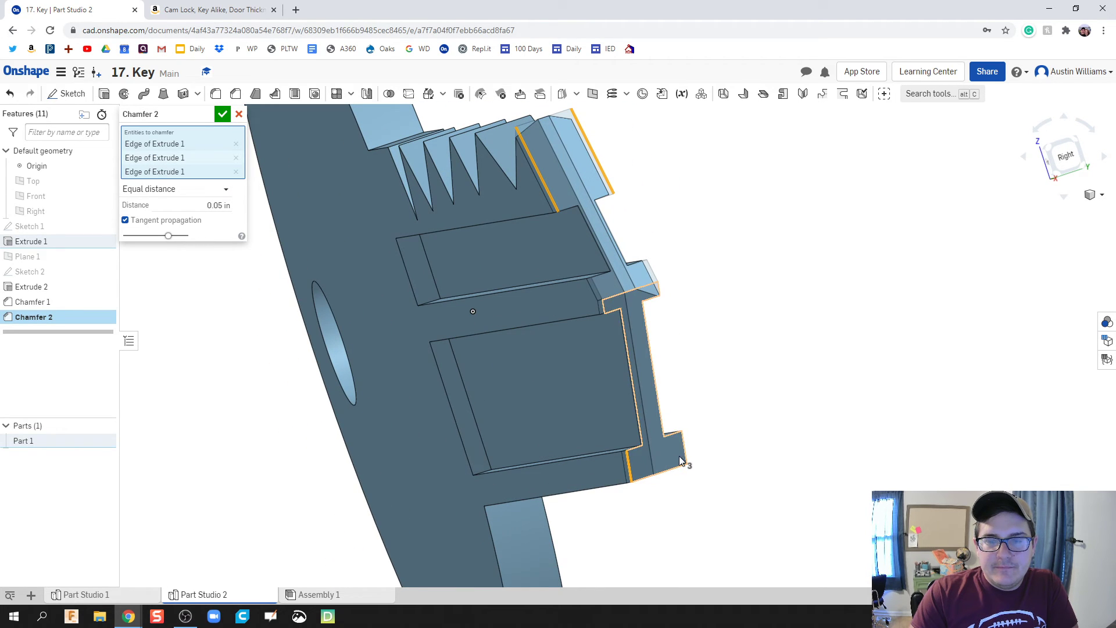
click(684, 455)
right_drag(700, 453, 742, 447)
scroll(741, 444, down, 2)
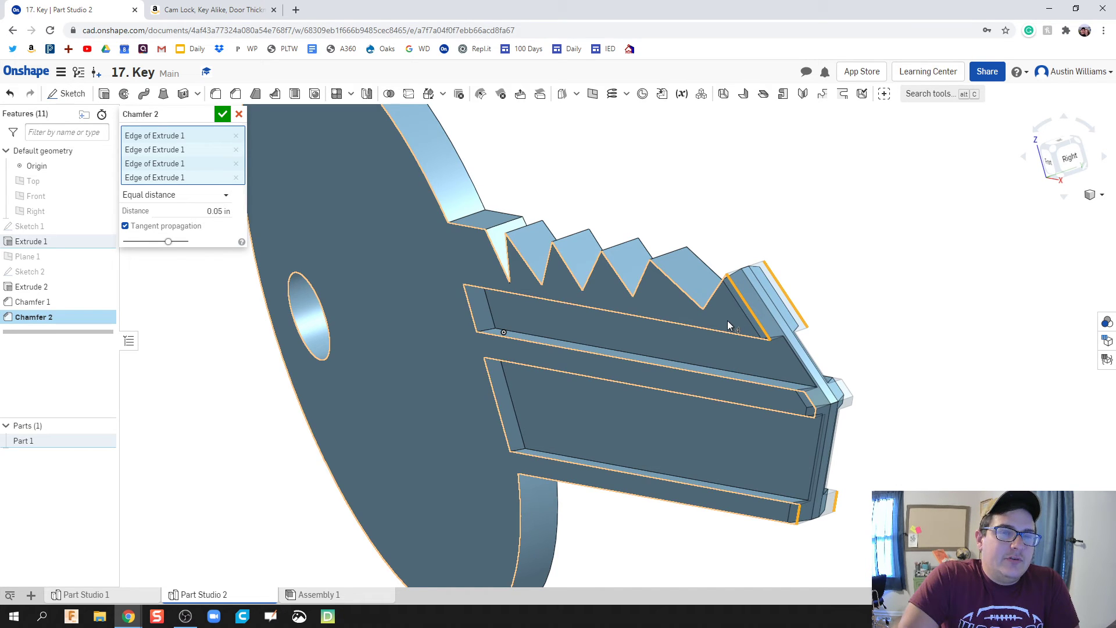
Add the round head's outer rim edges on both sides of the key to the chamfer.
right_drag(727, 326, 877, 436)
scroll(889, 433, up, 5)
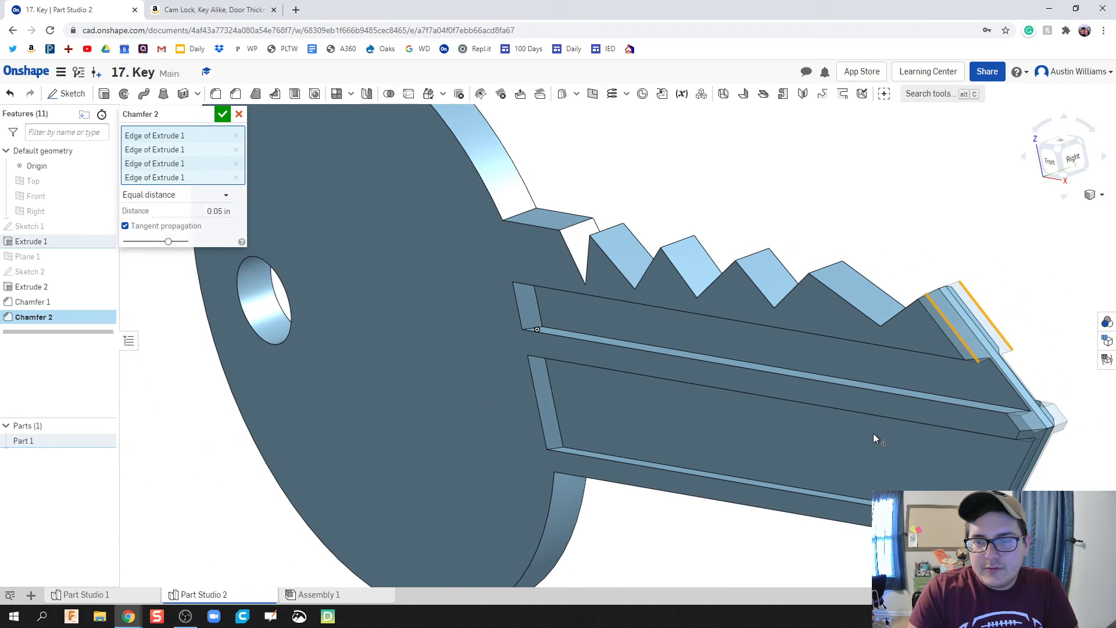
scroll(873, 434, down, 1)
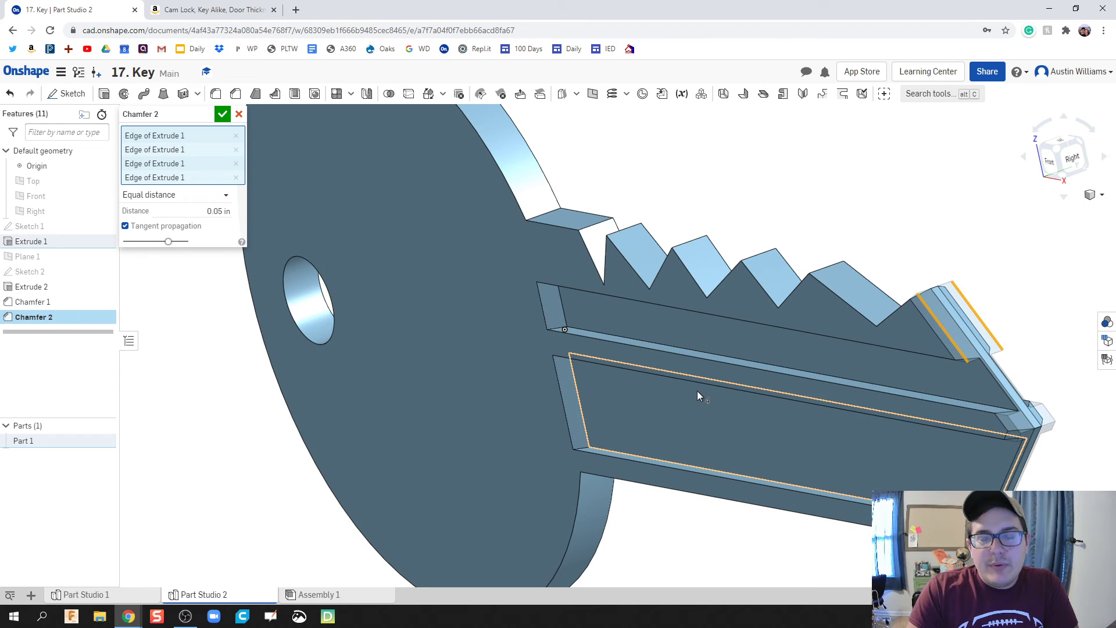
scroll(696, 390, down, 3)
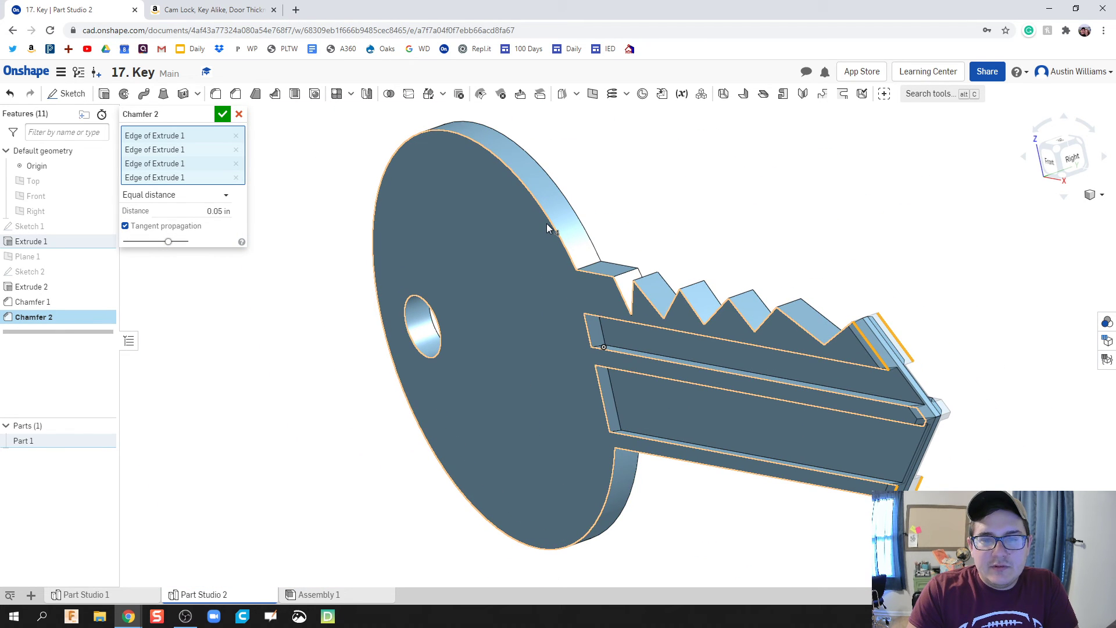
click(563, 217)
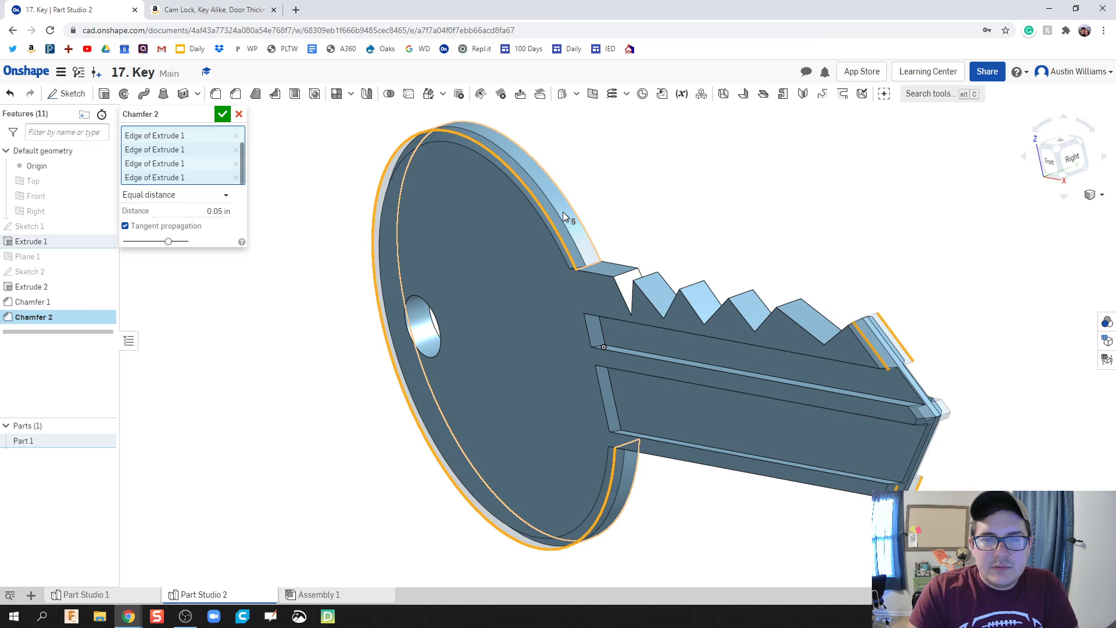
key(Right)
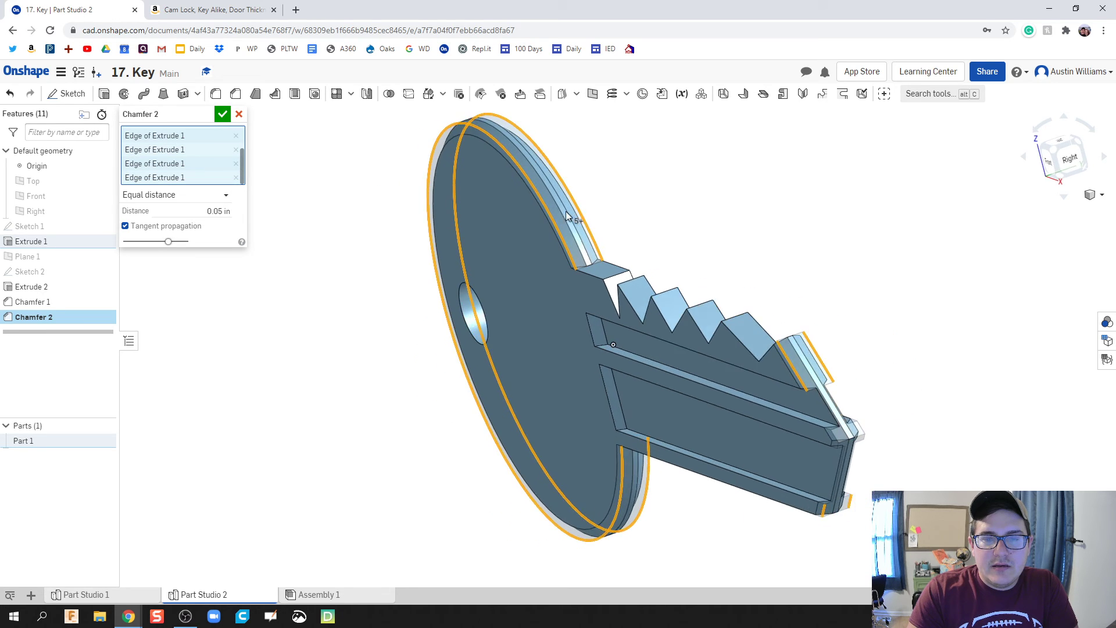
Add the keyring hole's rim to the chamfer and accept the feature.
key(shift+7)
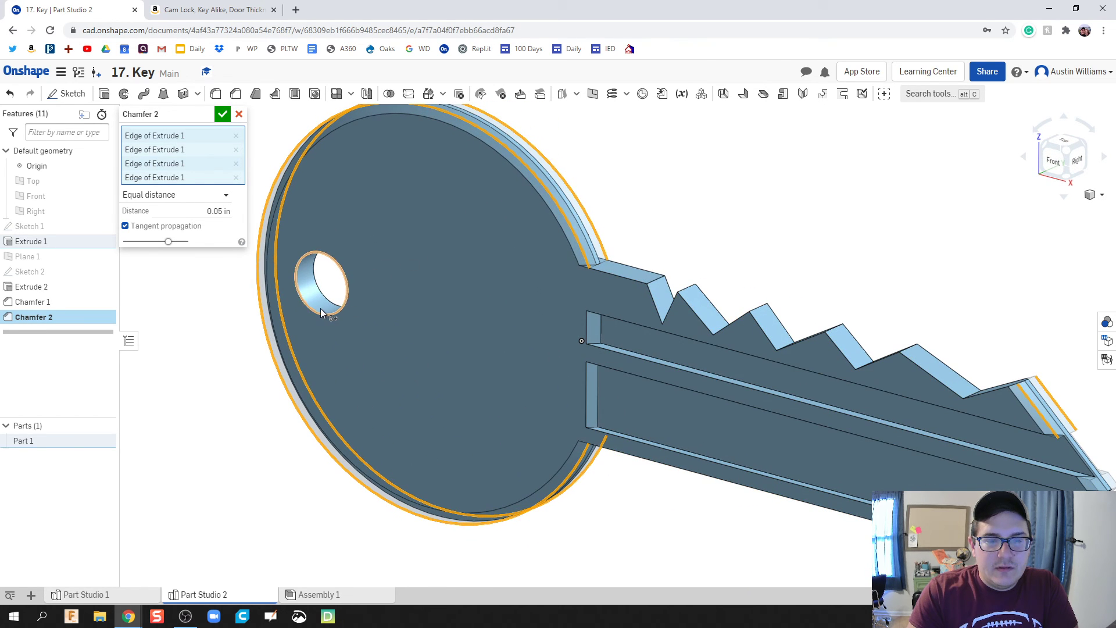
click(321, 311)
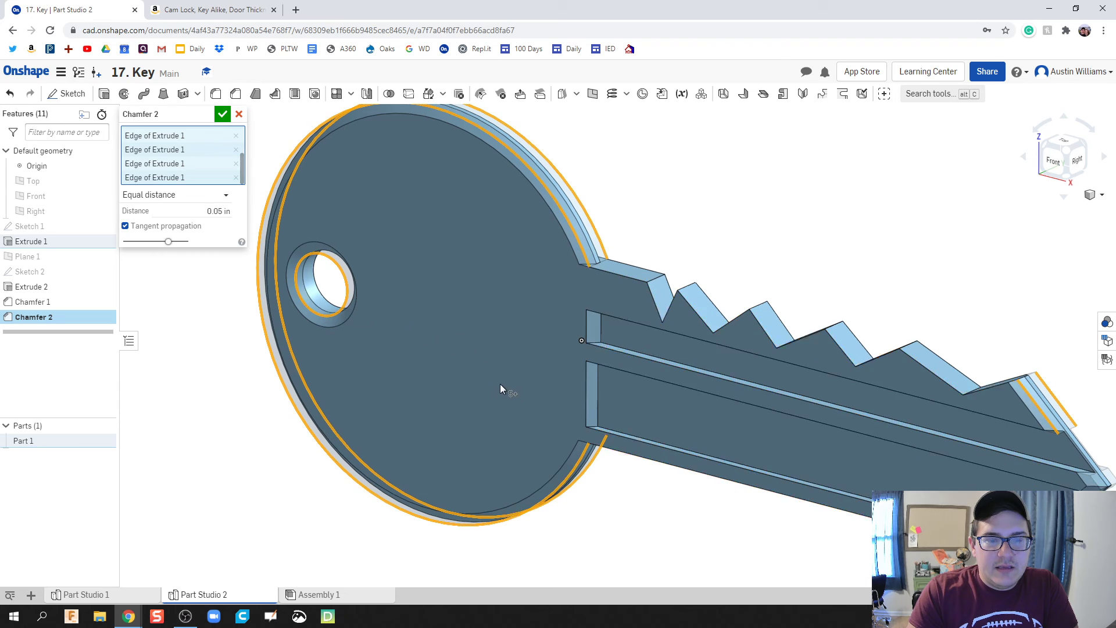
key(shift+1)
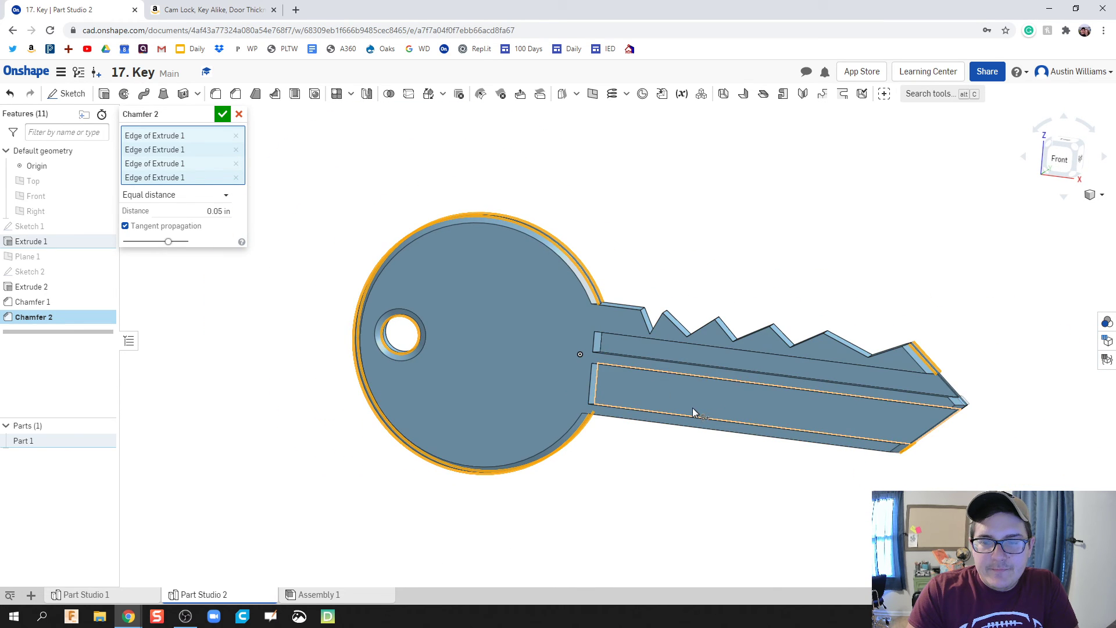
right_drag(693, 411, 676, 406)
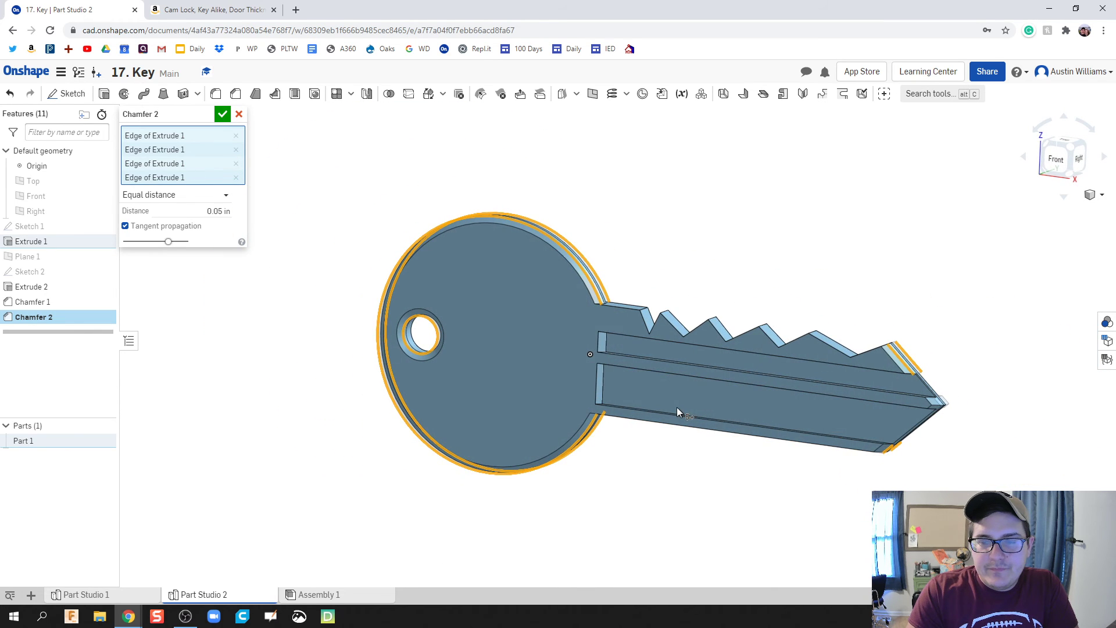
click(224, 115)
middle_drag(650, 471, 580, 476)
scroll(576, 474, down, 2)
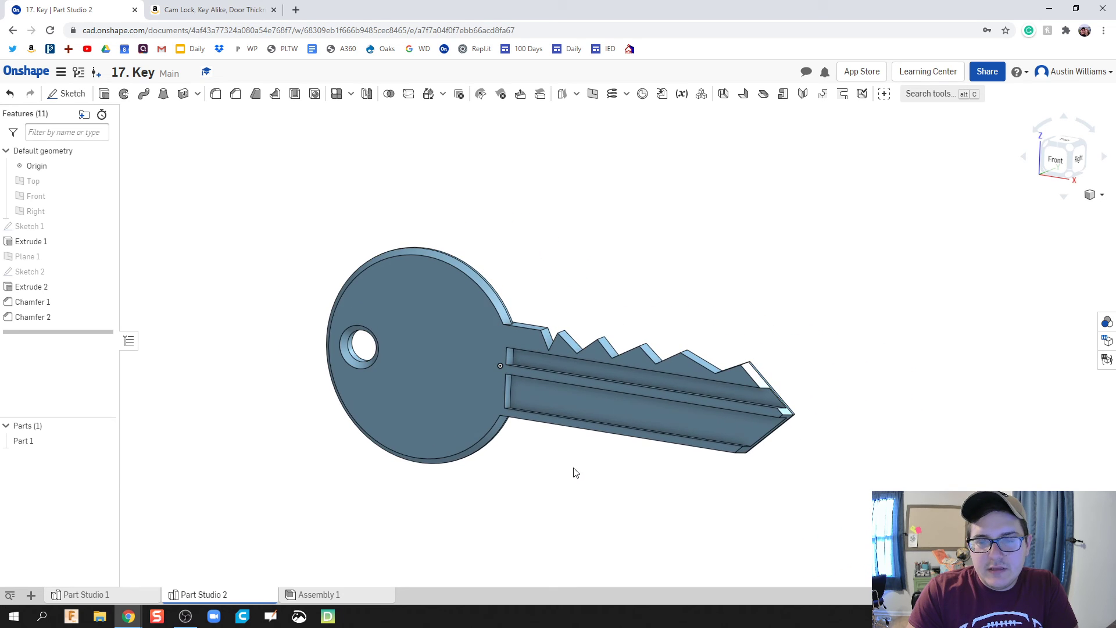
mouse_move(575, 473)
right_down()
mouse_move(552, 481)
mouse_move(563, 478)
right_up()
middle_drag(563, 479, 601, 458)
scroll(617, 453, up, 2)
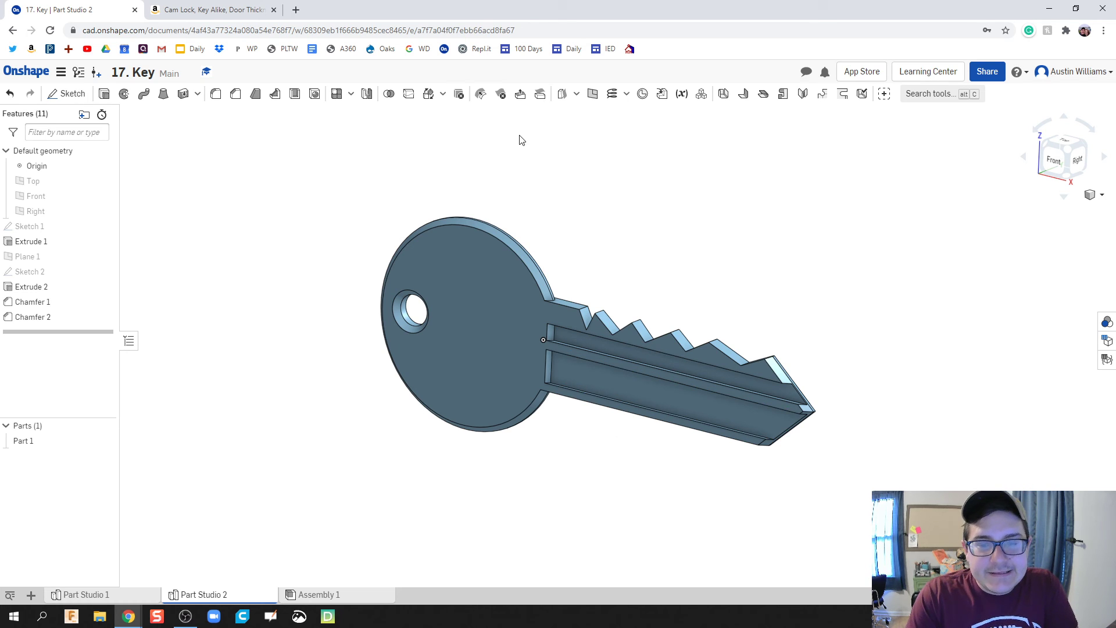
mouse_move(596, 438)
right_down()
mouse_move(575, 451)
mouse_move(585, 447)
right_up()
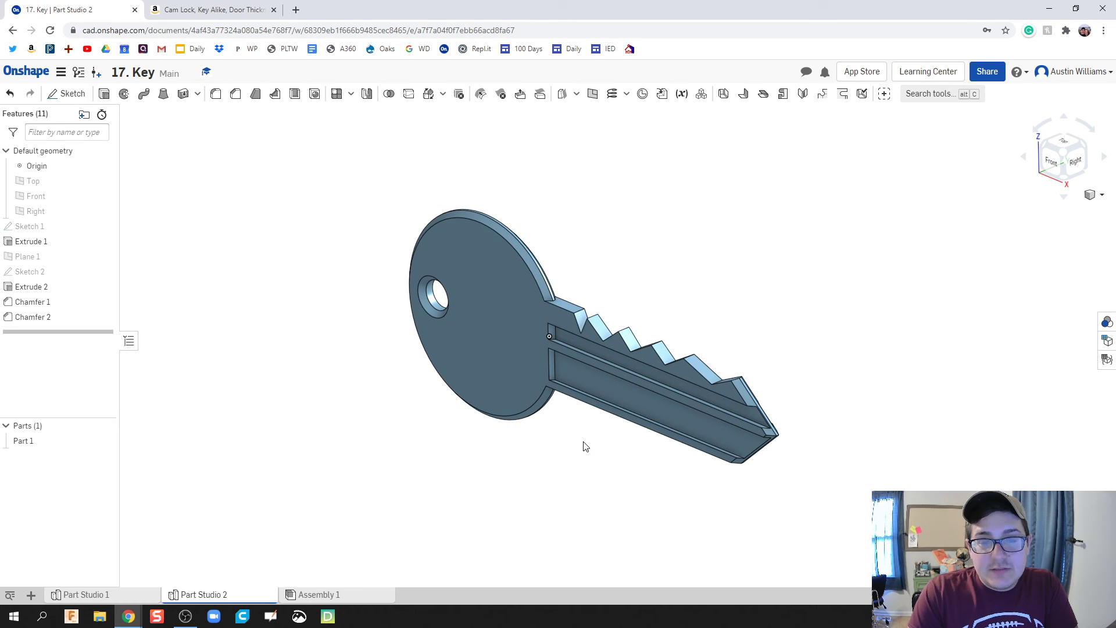